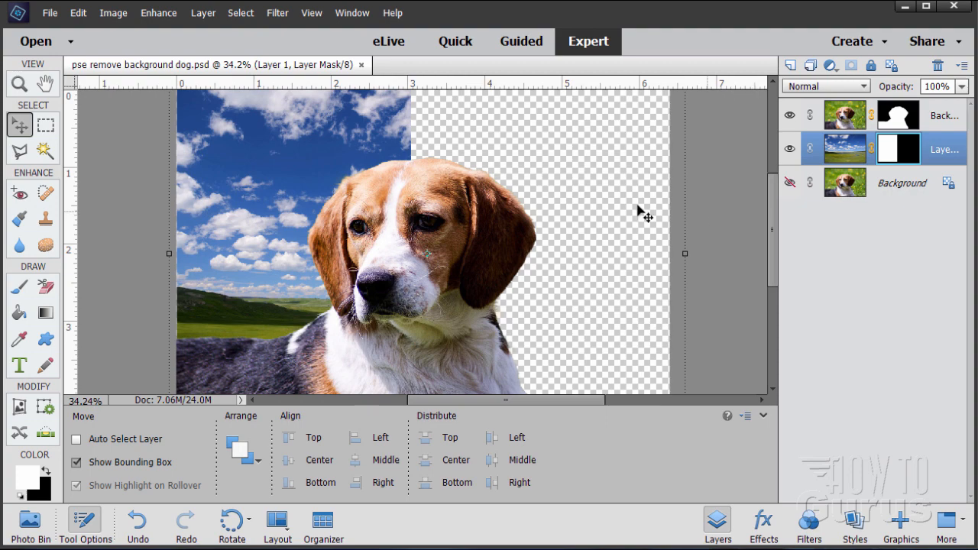
# Open the Welcome Screen, move it lower over the workspace and show its startup settings
pyautogui.click(393, 13)
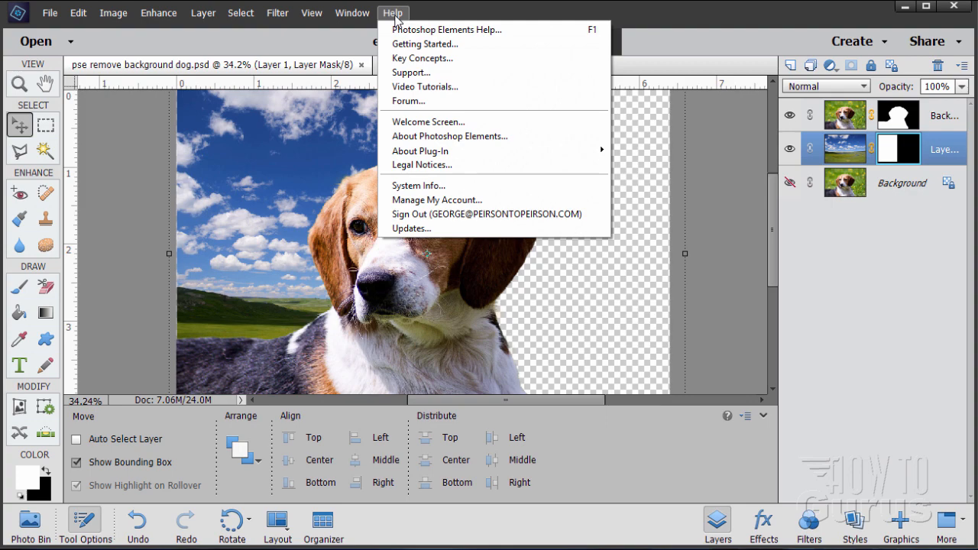
pyautogui.click(419, 122)
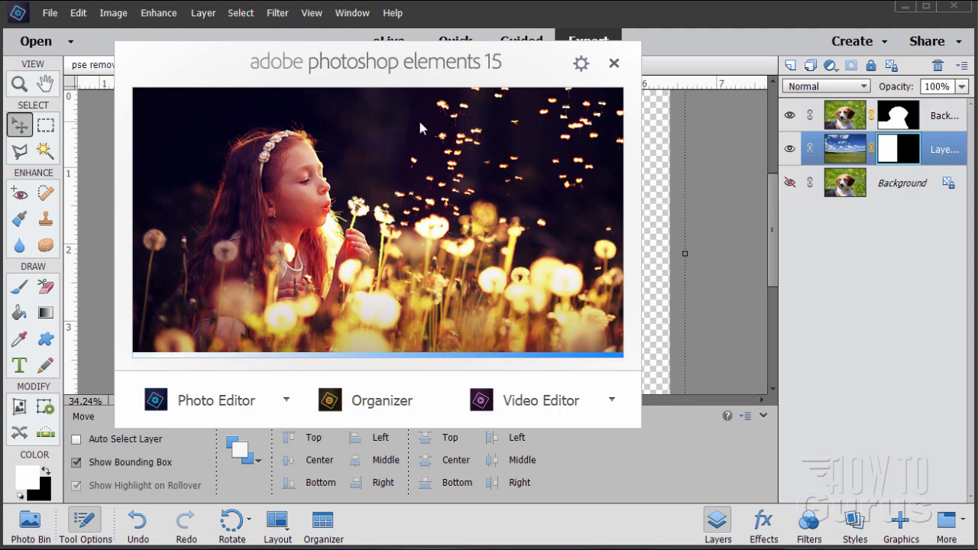
pyautogui.moveTo(407, 72); pyautogui.dragTo(453, 137)
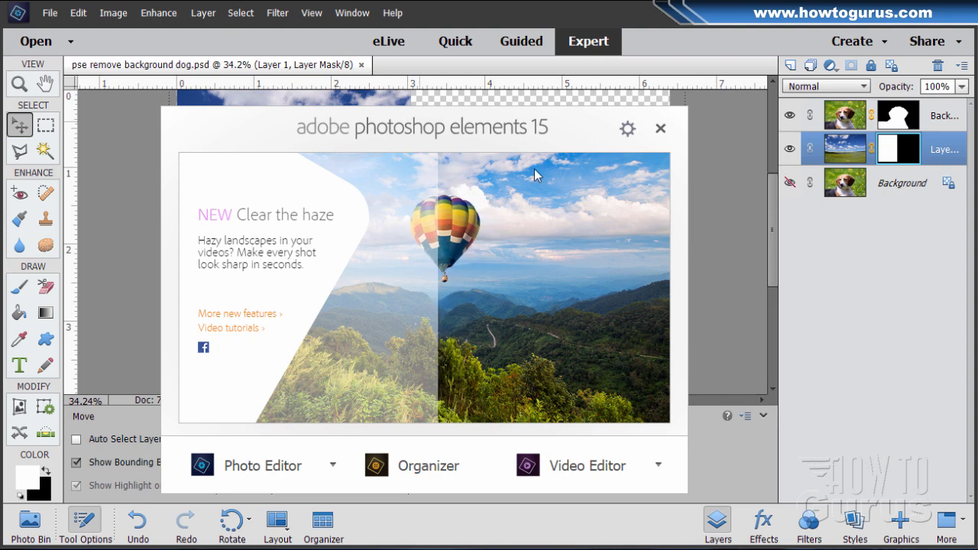
pyautogui.click(626, 131)
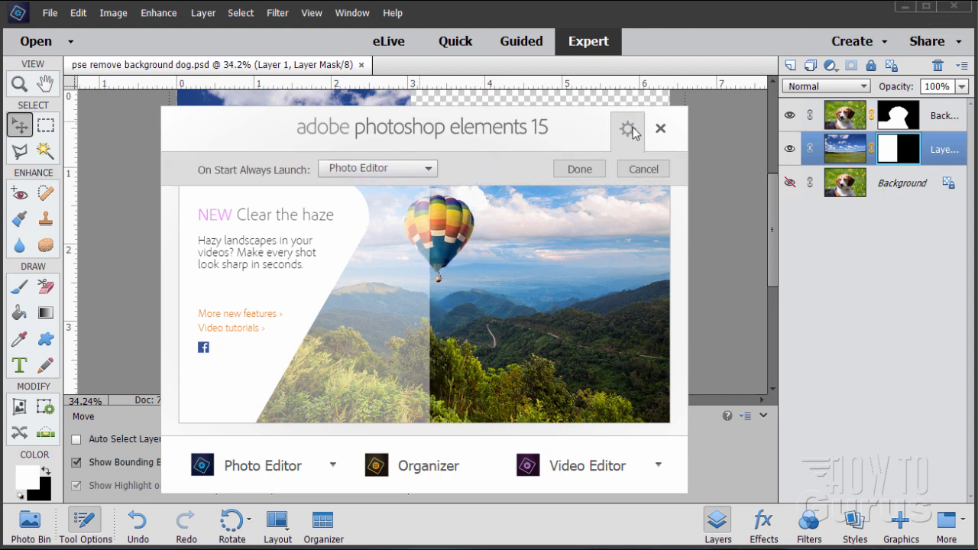
# Set On Start Always Launch to Photo Editor, apply the setting and close the Welcome Screen
pyautogui.click(411, 169)
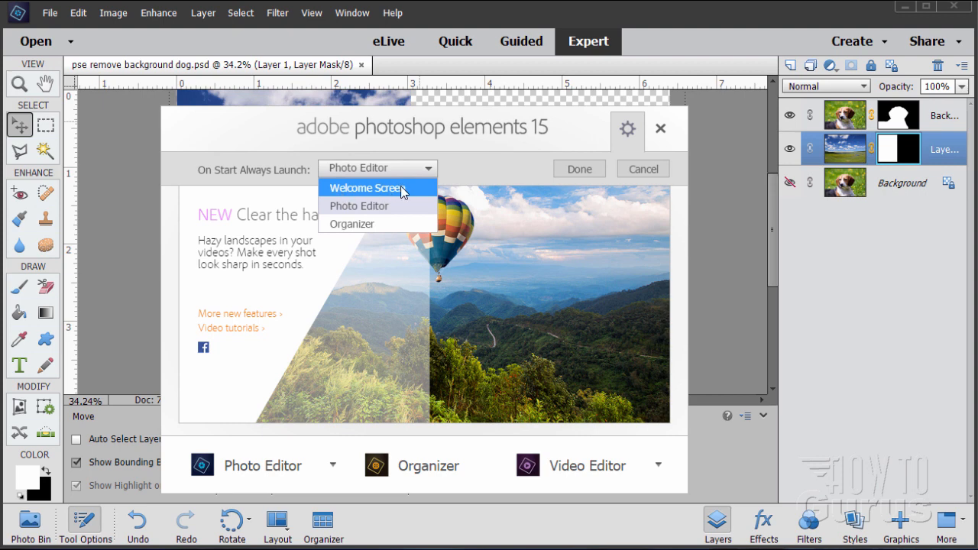
pyautogui.click(358, 208)
pyautogui.click(626, 130)
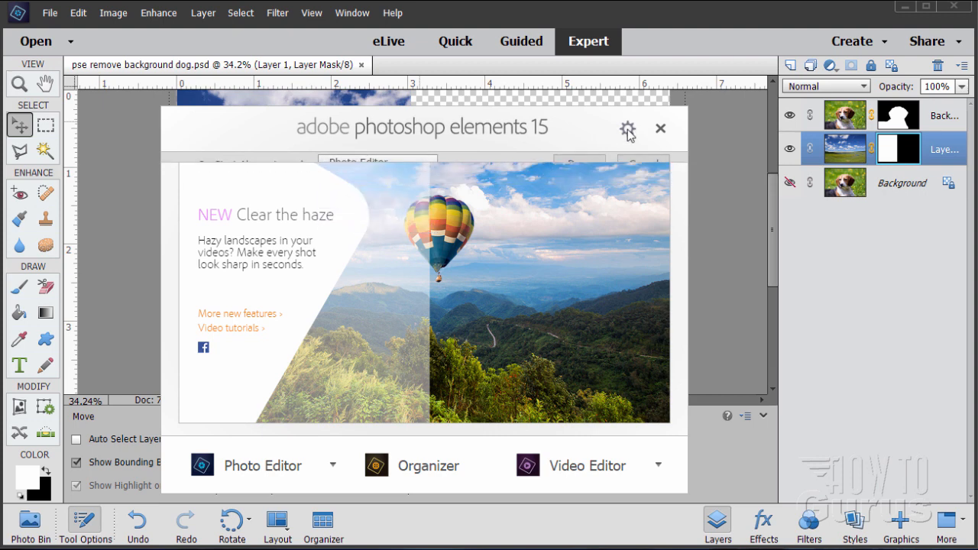
pyautogui.click(627, 130)
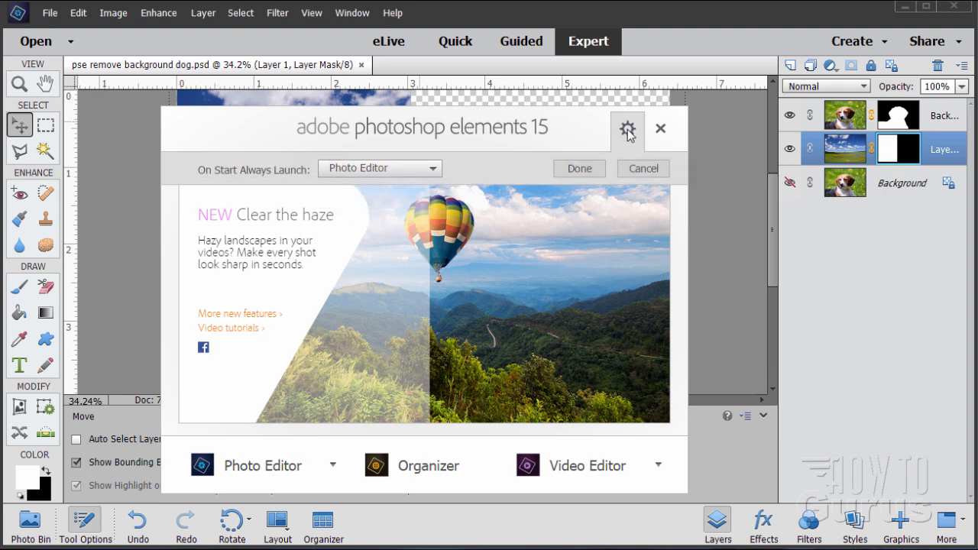
pyautogui.click(369, 167)
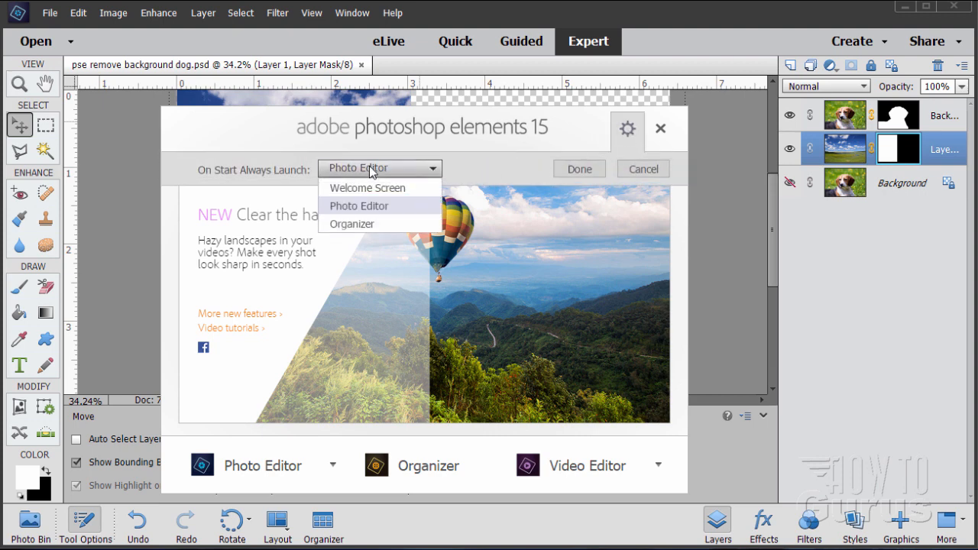
pyautogui.click(359, 208)
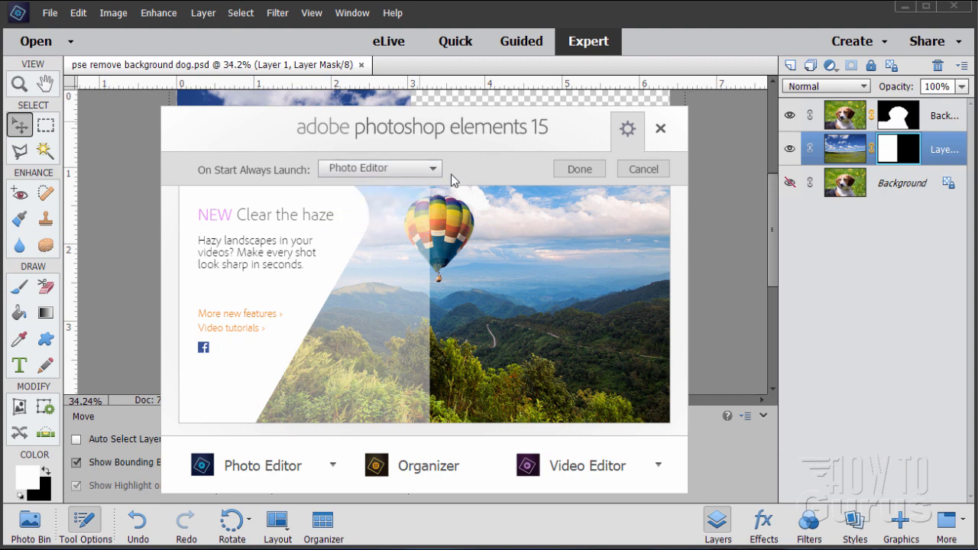
pyautogui.click(562, 174)
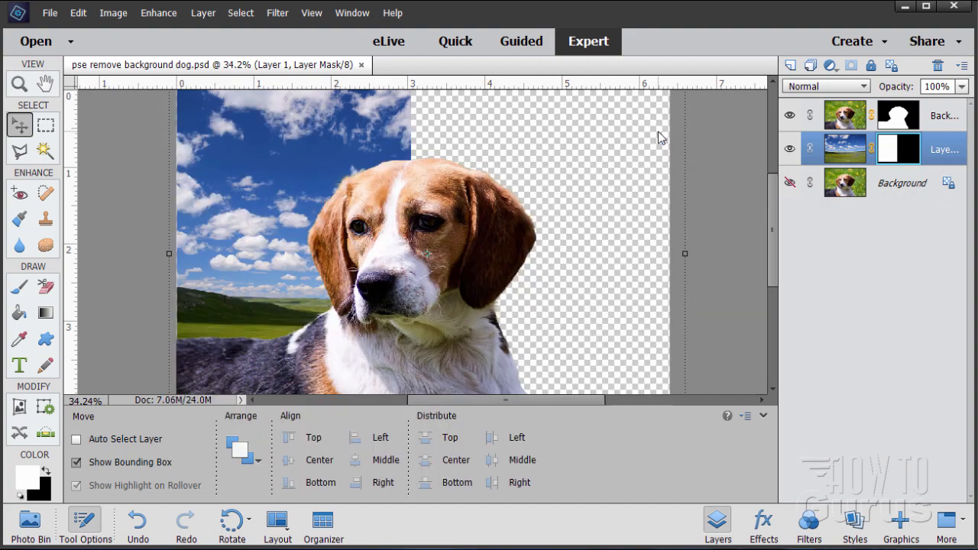
pyautogui.click(660, 128)
# Reopen the Welcome Screen to review the On Start Always Launch choices, leaving Photo Editor selected, and close it
pyautogui.click(389, 13)
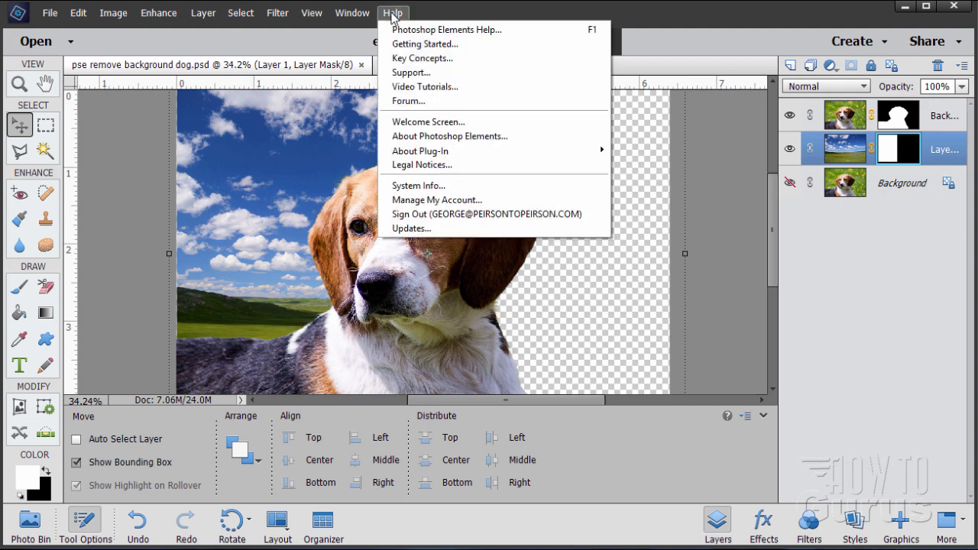
pyautogui.click(436, 124)
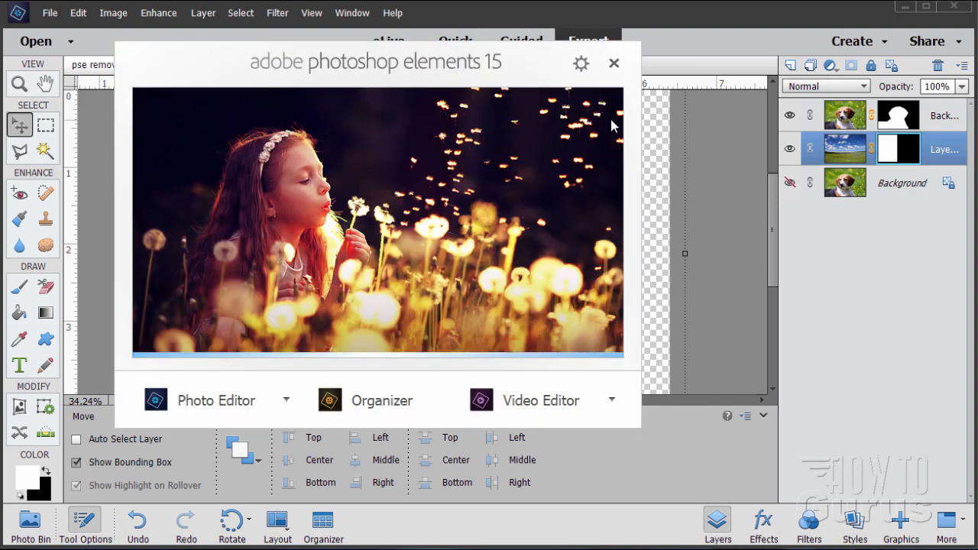
pyautogui.click(581, 63)
pyautogui.click(356, 107)
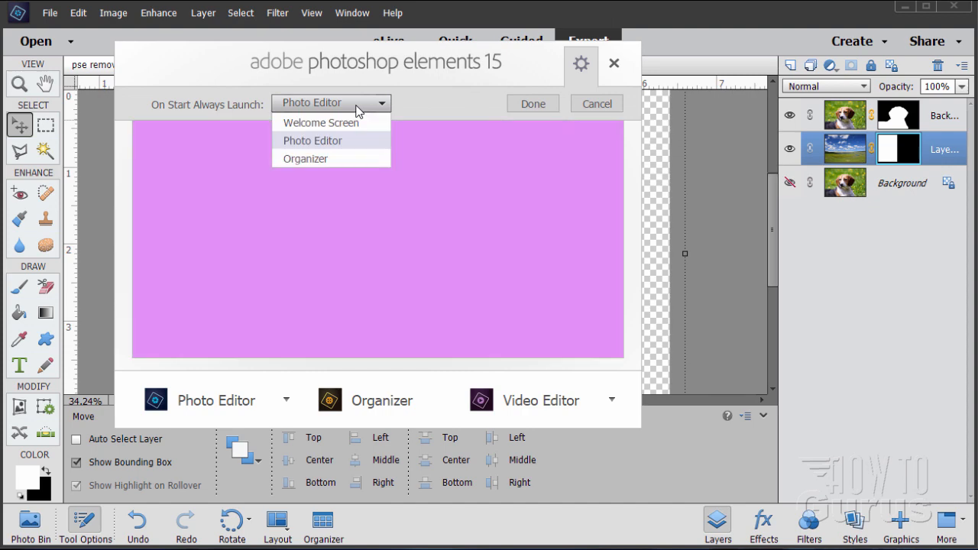
pyautogui.click(405, 105)
pyautogui.click(614, 65)
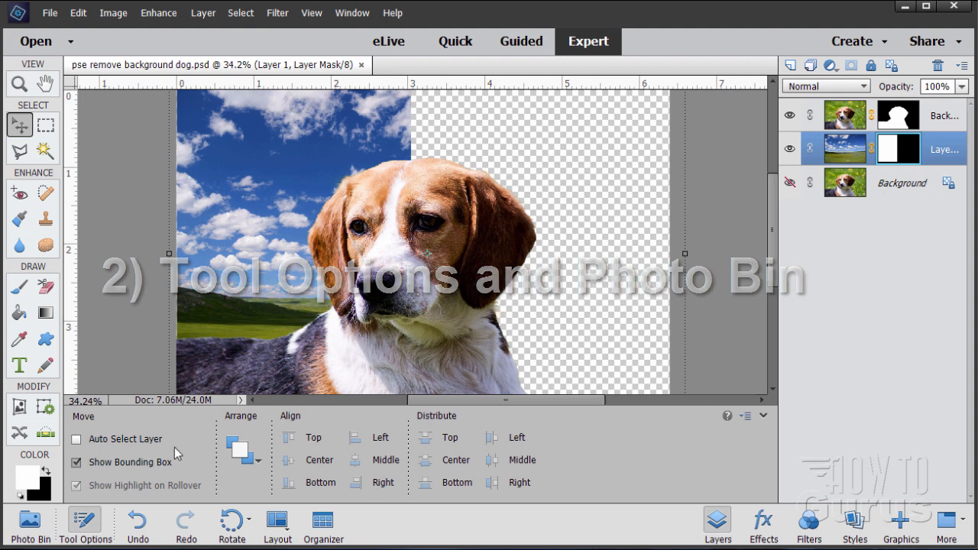
# Hide the tool options and bring them back by selecting the Brush, Paint Bucket and Move tools in turn
pyautogui.click(84, 524)
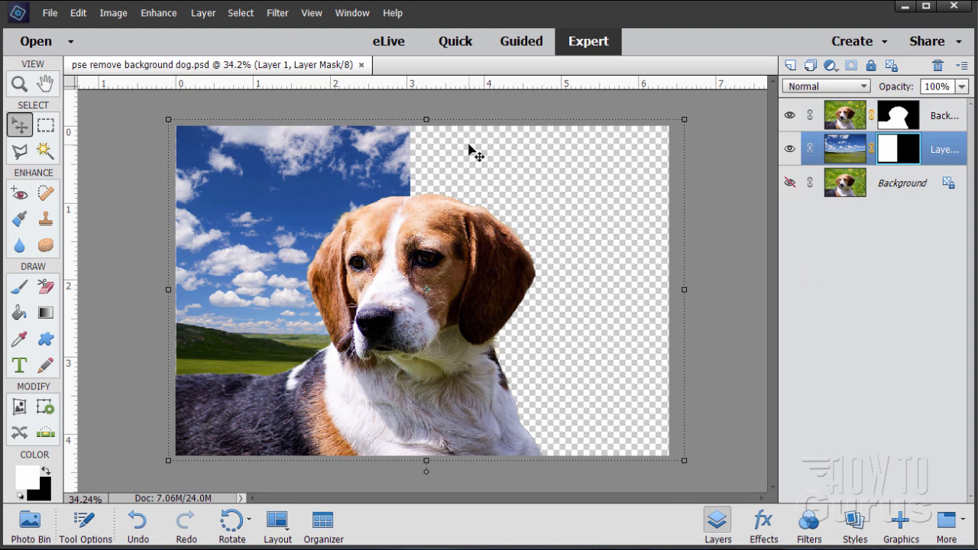
pyautogui.click(21, 286)
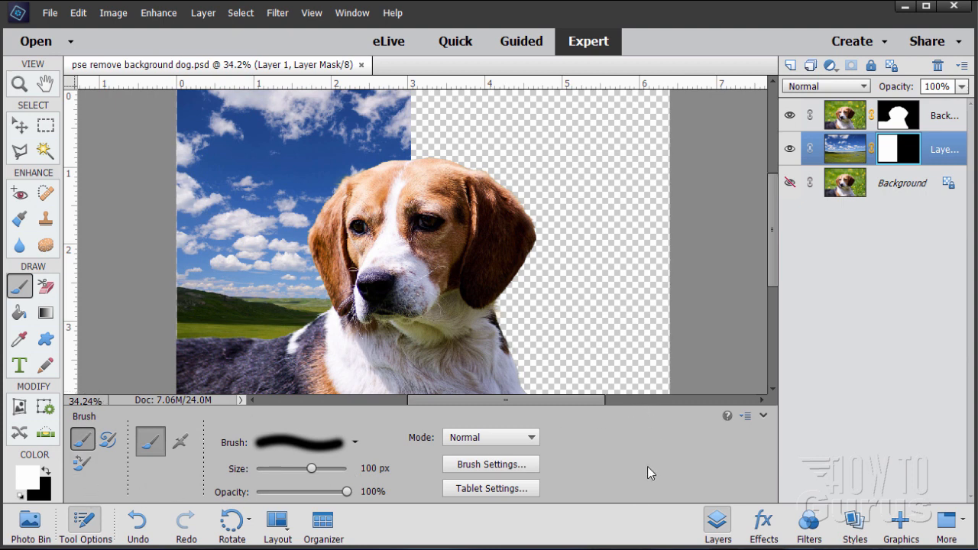
pyautogui.click(764, 415)
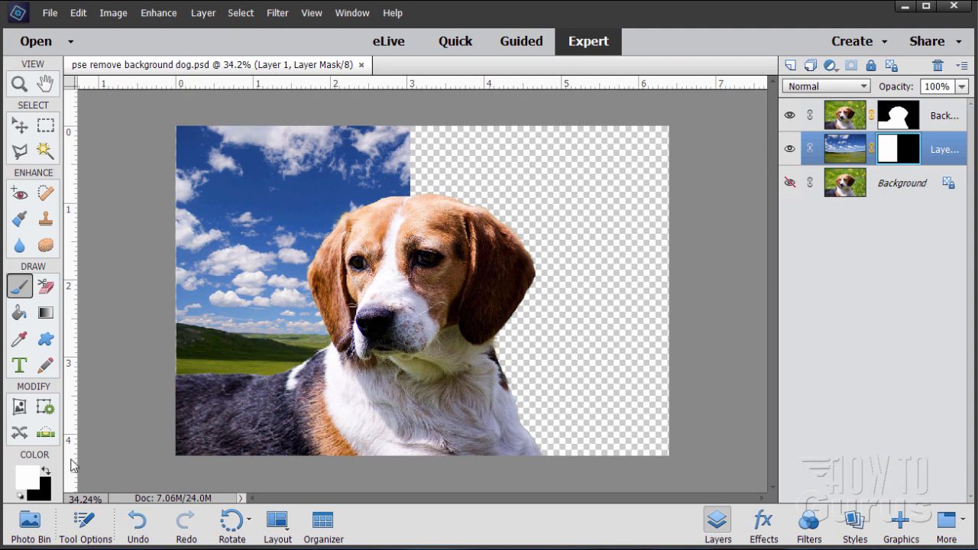
pyautogui.click(19, 313)
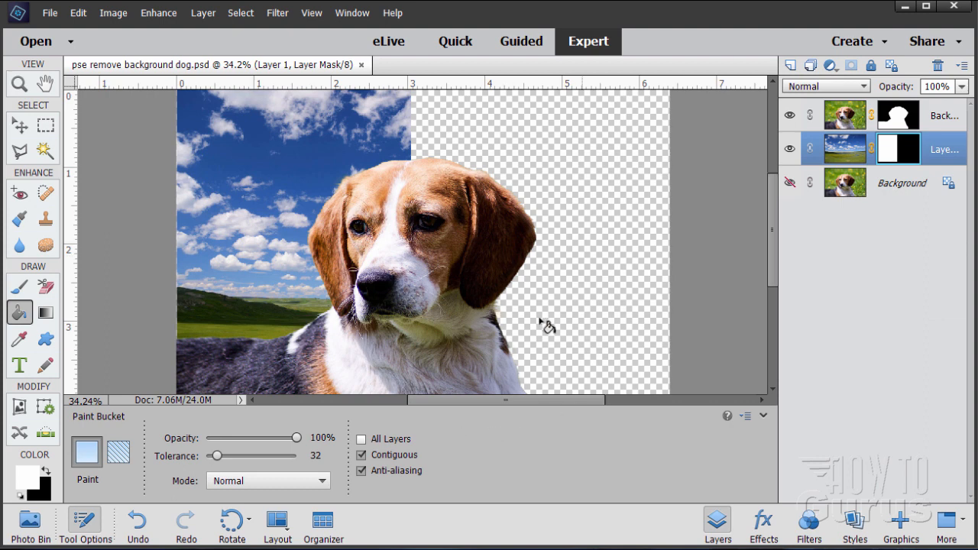
pyautogui.click(20, 125)
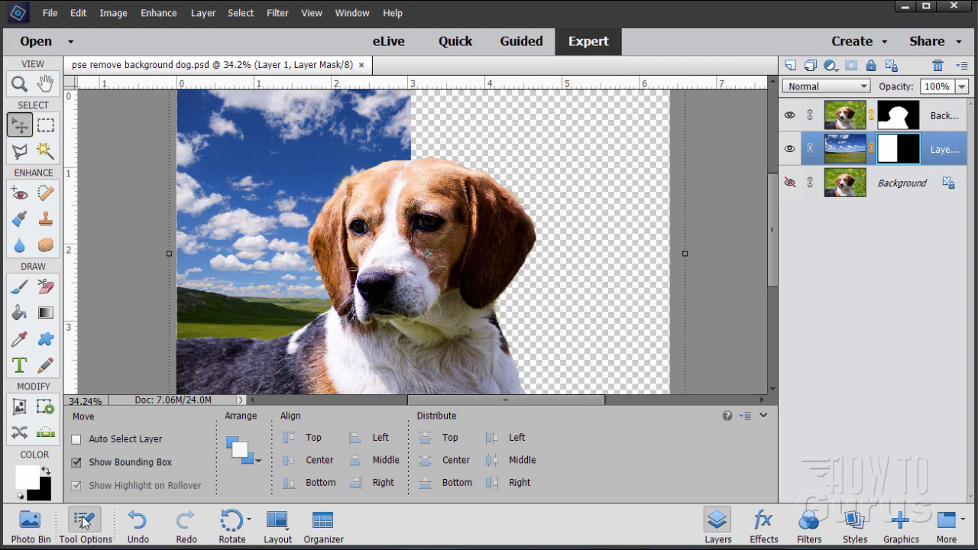
# Show the Photo Bin and open the recently edited file Neon.psd from the PSE Text folder
pyautogui.click(30, 523)
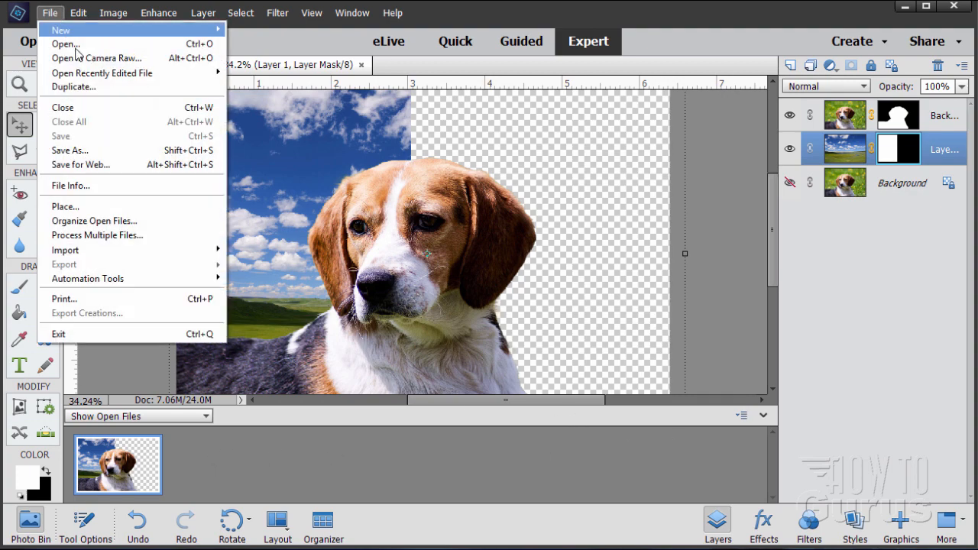
pyautogui.moveTo(119, 79)
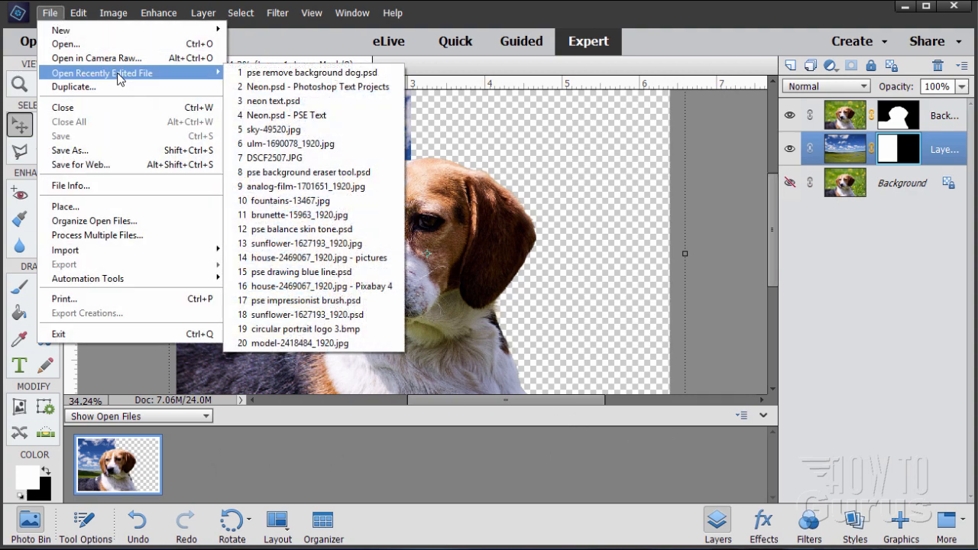
pyautogui.click(289, 116)
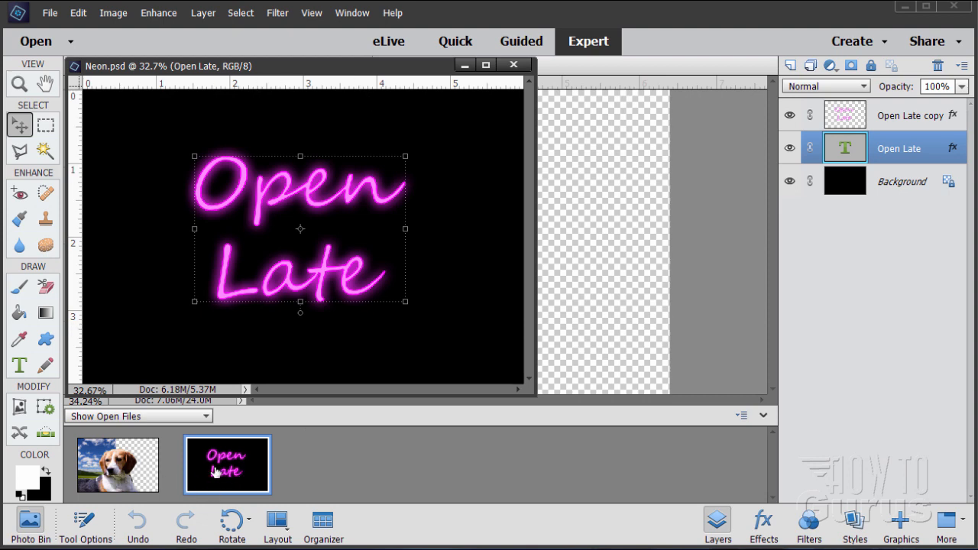
# Activate the dog image from the Photo Bin and dock the floating Neon.psd window as a tab beside it
pyautogui.click(88, 526)
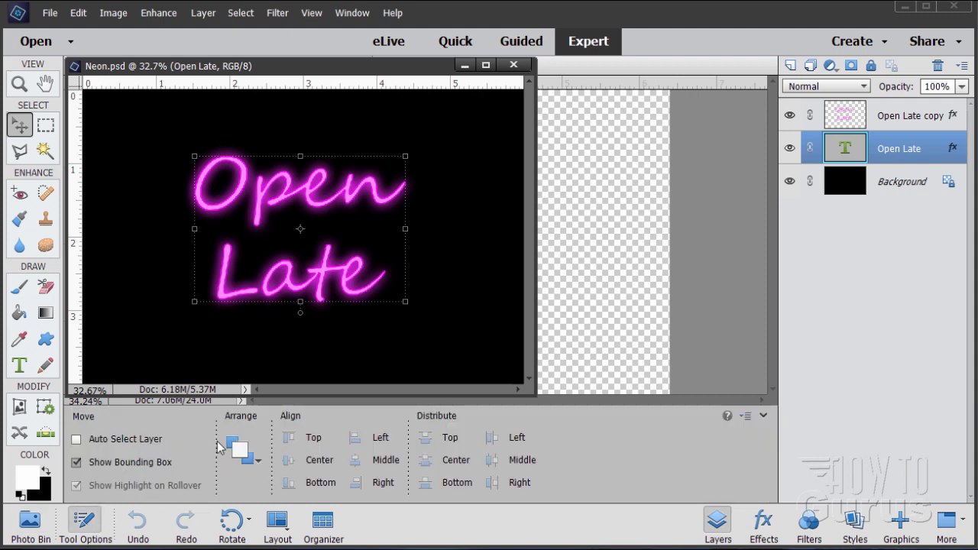
pyautogui.click(30, 522)
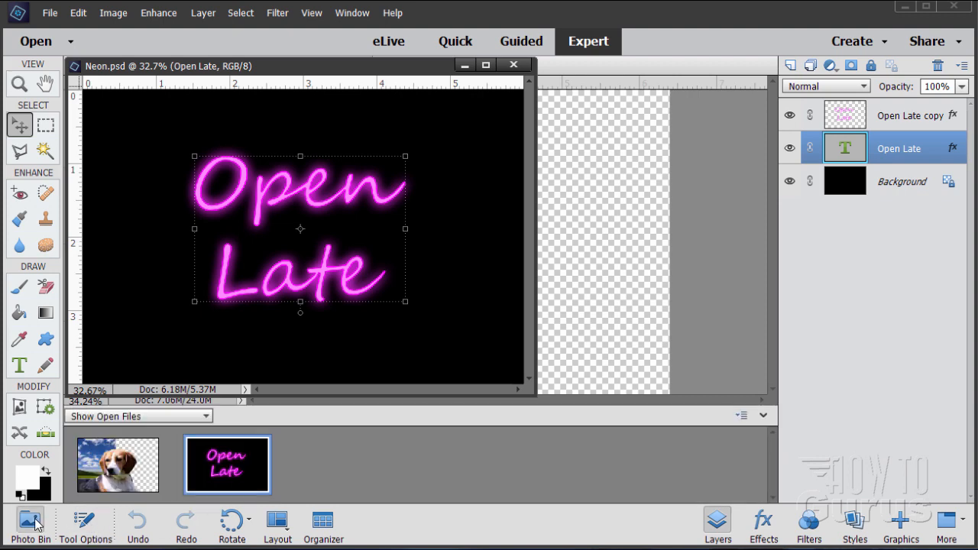
pyautogui.click(102, 479)
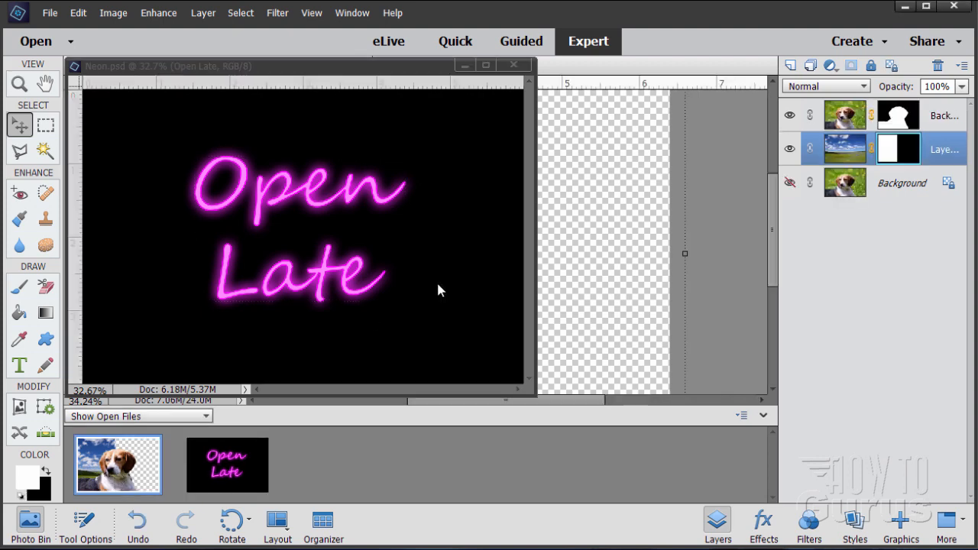
pyautogui.moveTo(393, 68); pyautogui.dragTo(526, 68)
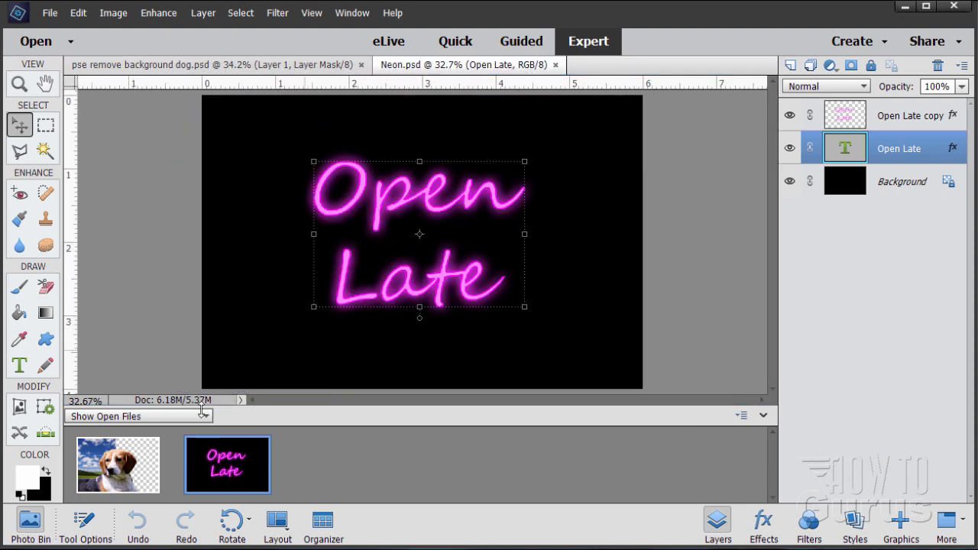
# Switch between the dog and neon images in the Photo Bin, finish on the dog image and show the tool options
pyautogui.click(115, 477)
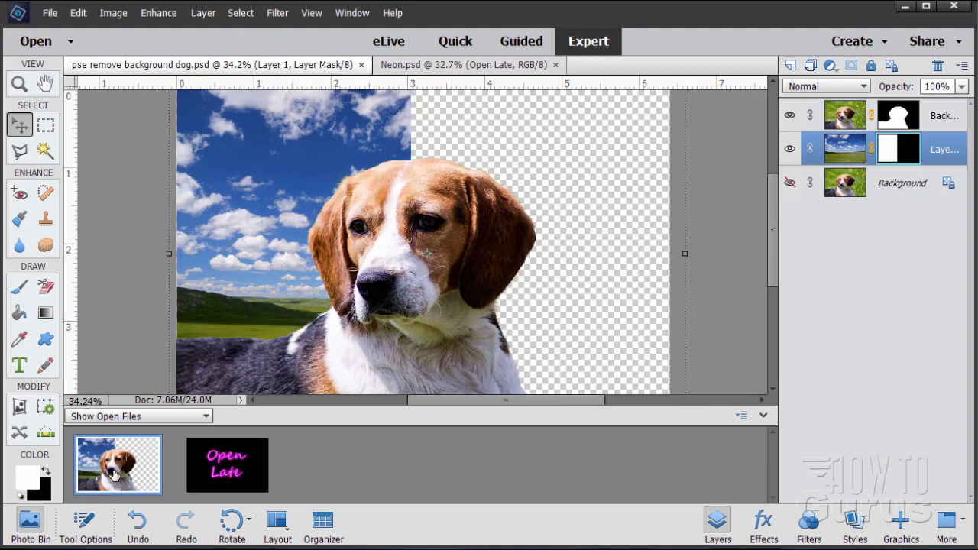
pyautogui.click(244, 473)
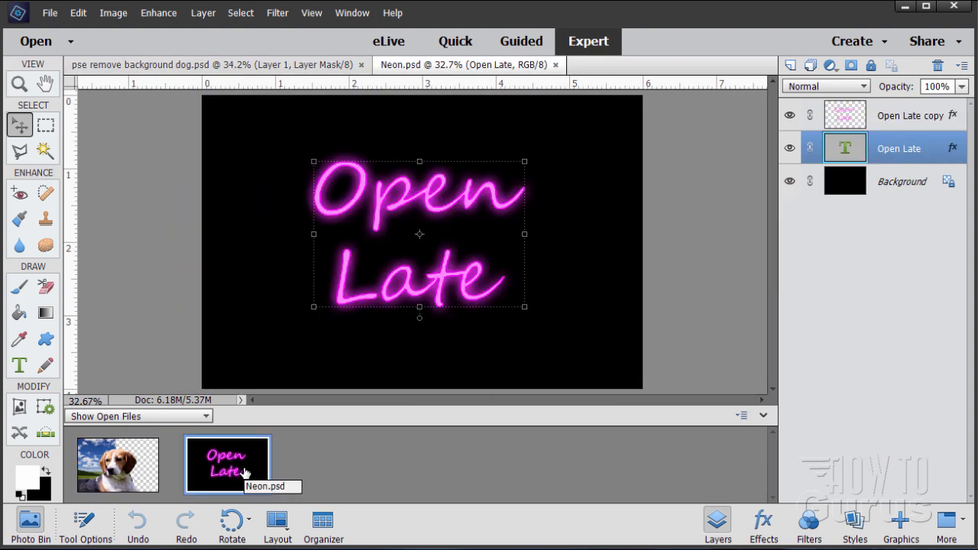
pyautogui.click(143, 479)
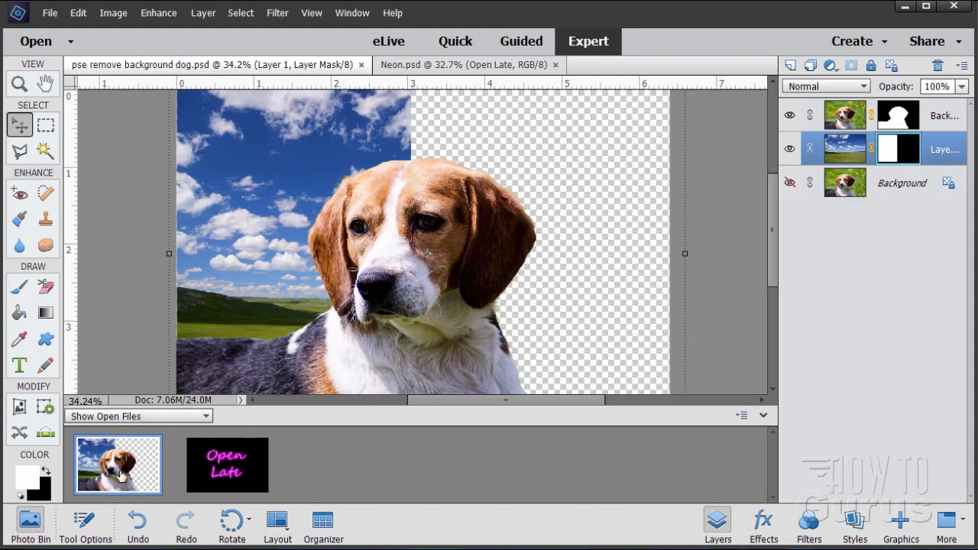
pyautogui.click(86, 523)
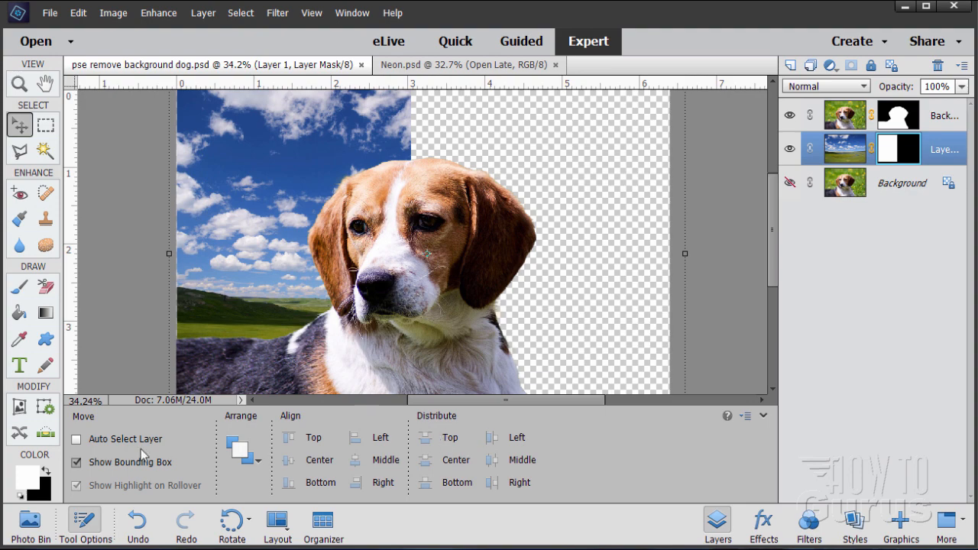
# Review the list of available windows, show the Photo Bin and return to the tool options
pyautogui.click(353, 13)
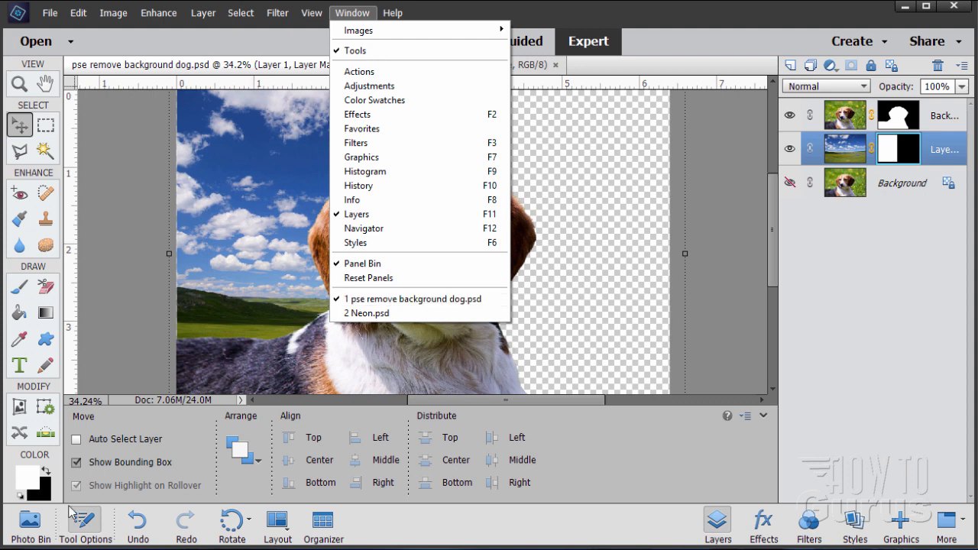
pyautogui.click(31, 526)
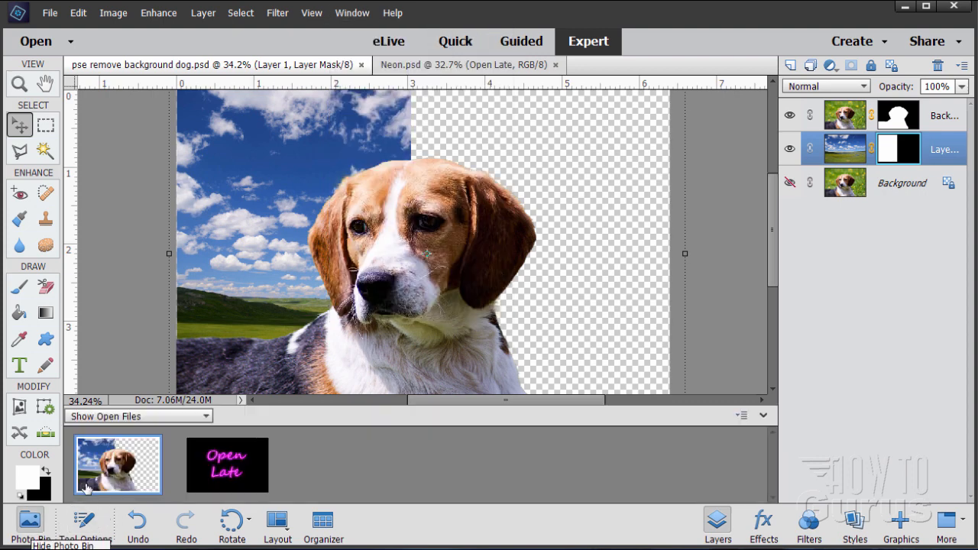
pyautogui.moveTo(86, 487); pyautogui.dragTo(252, 523)
pyautogui.click(84, 524)
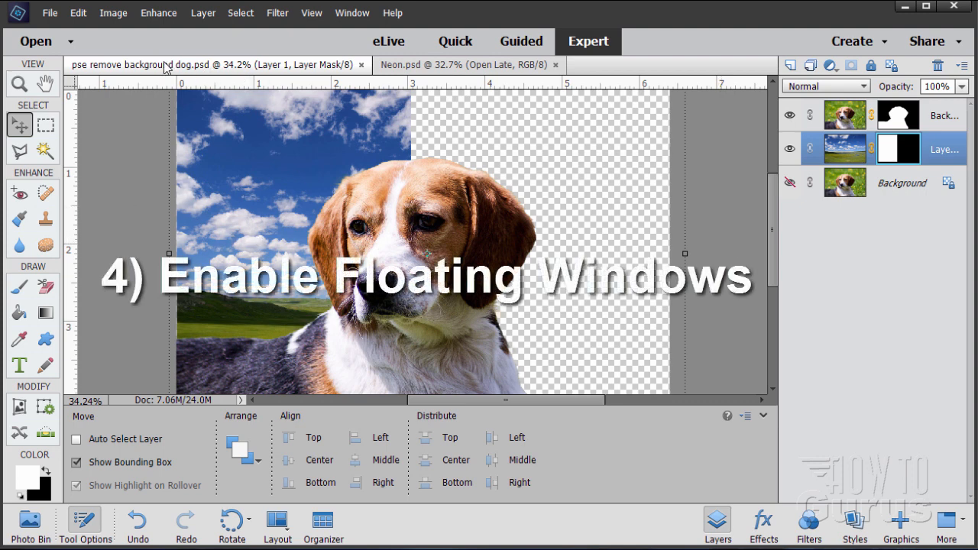
# Switch between the two open document tabs and finish with Neon.psd active
pyautogui.click(466, 69)
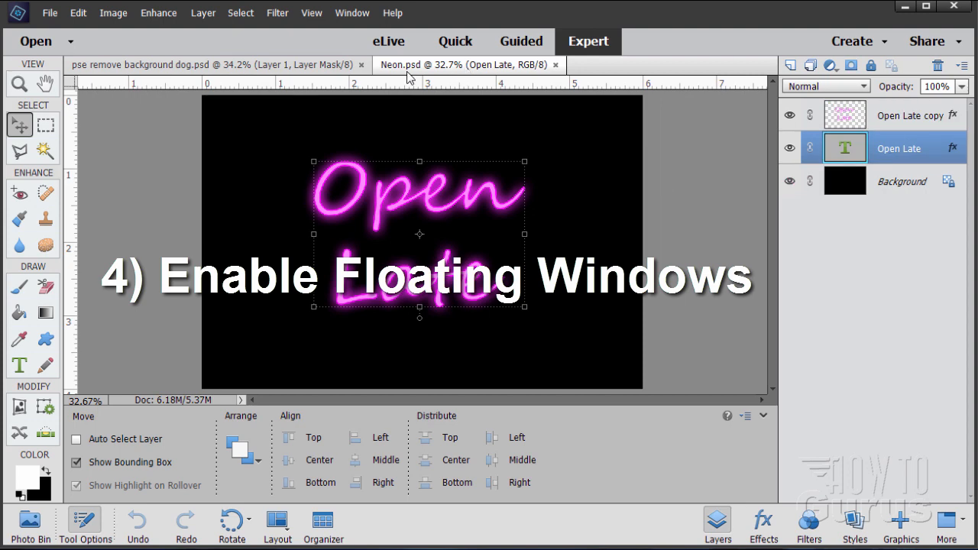
pyautogui.click(333, 70)
pyautogui.click(431, 66)
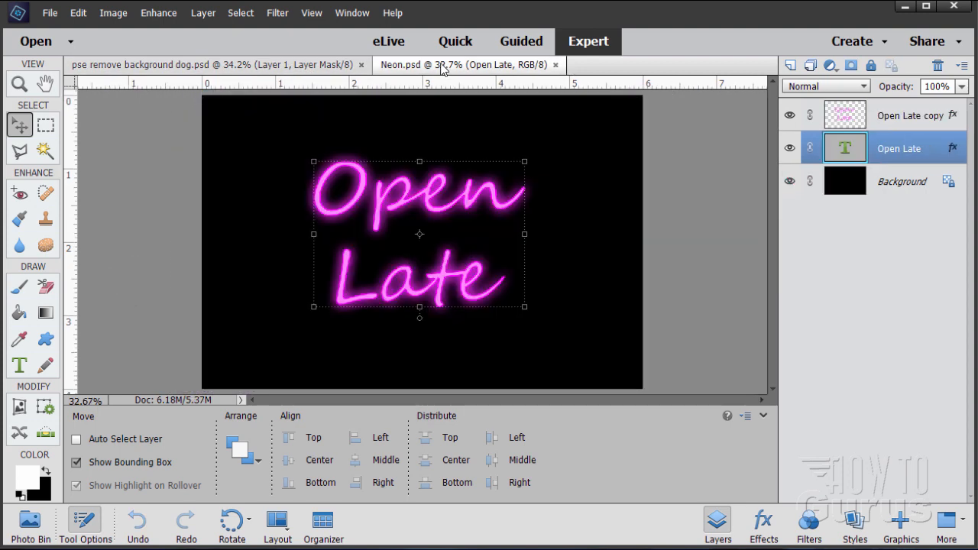
# Activate the dog image, float Neon.psd out of the tabs, move its window over the dog document and close it
pyautogui.click(323, 68)
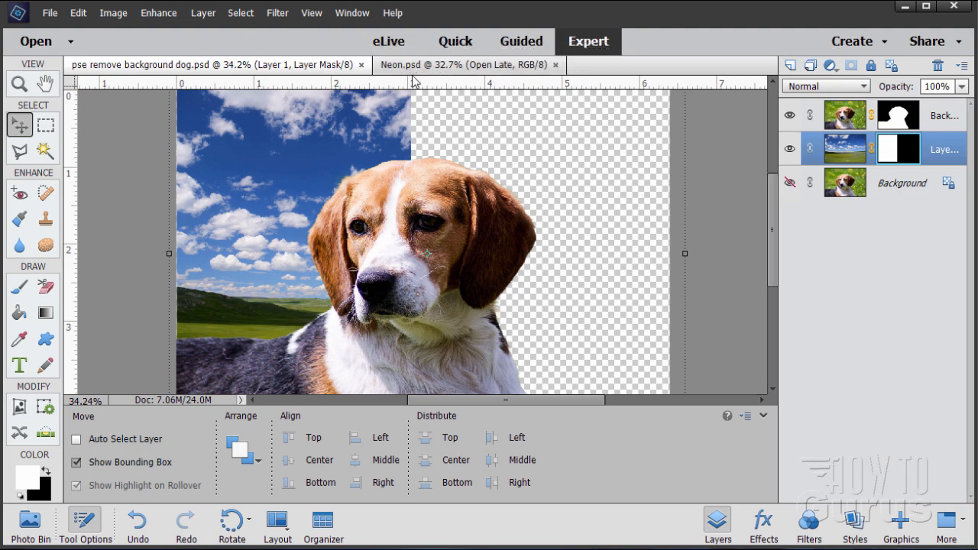
pyautogui.moveTo(416, 67); pyautogui.dragTo(430, 232)
pyautogui.moveTo(606, 232); pyautogui.dragTo(697, 194)
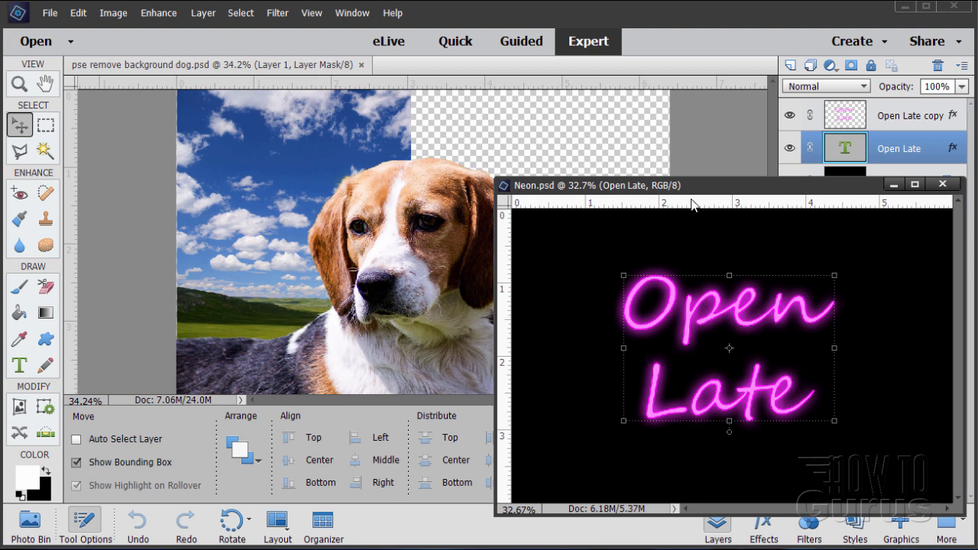
pyautogui.moveTo(695, 193); pyautogui.dragTo(598, 210)
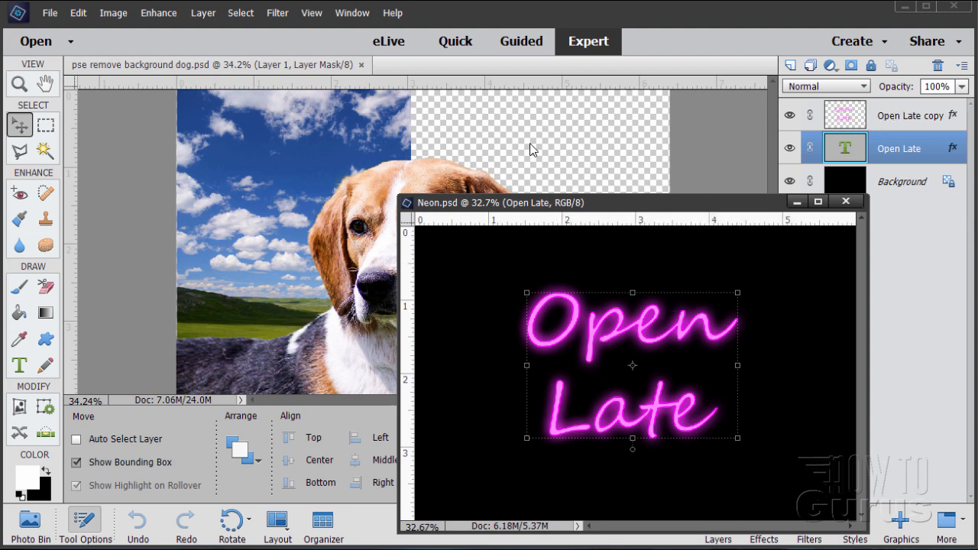
pyautogui.moveTo(604, 196); pyautogui.dragTo(451, 169)
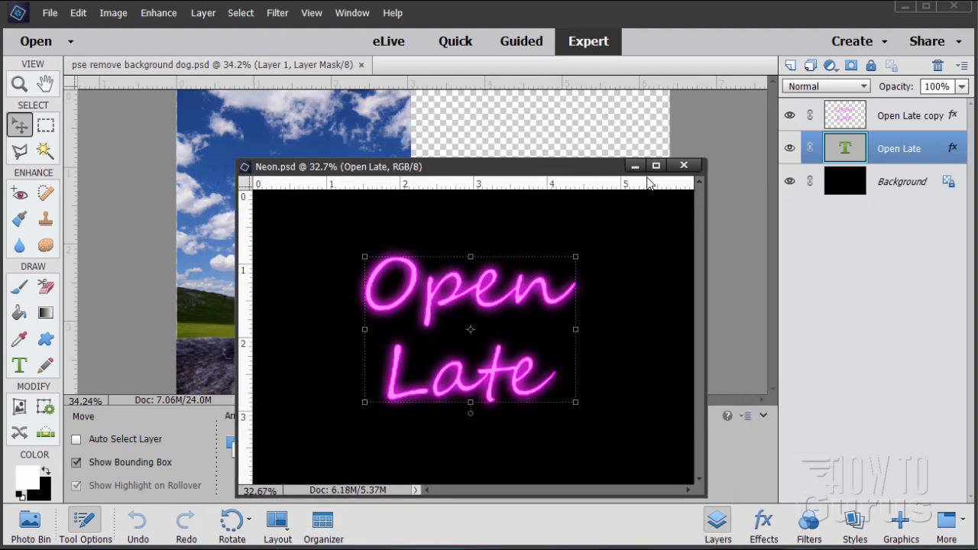
pyautogui.click(684, 165)
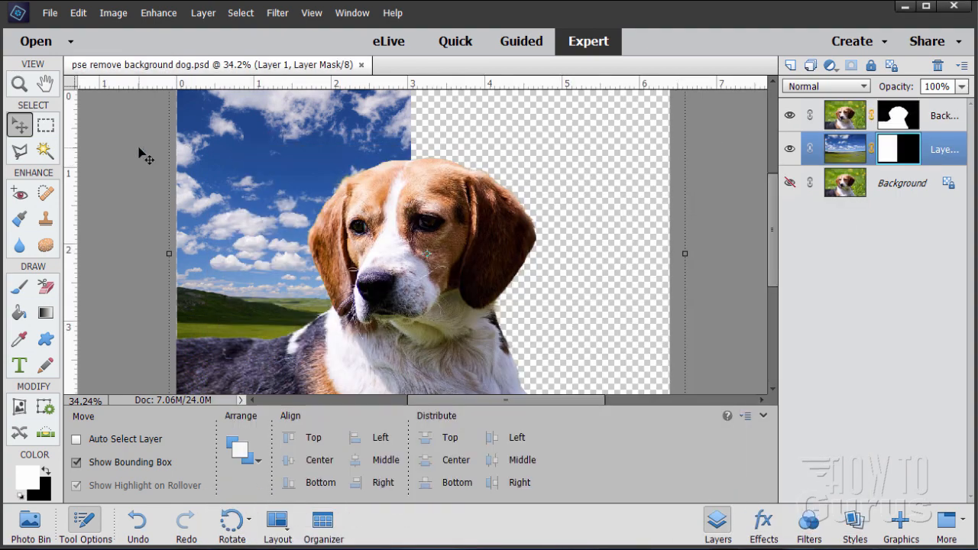
# Make sure Allow Floating Documents in Expert Mode is enabled in the General preferences and accept the settings
pyautogui.click(79, 16)
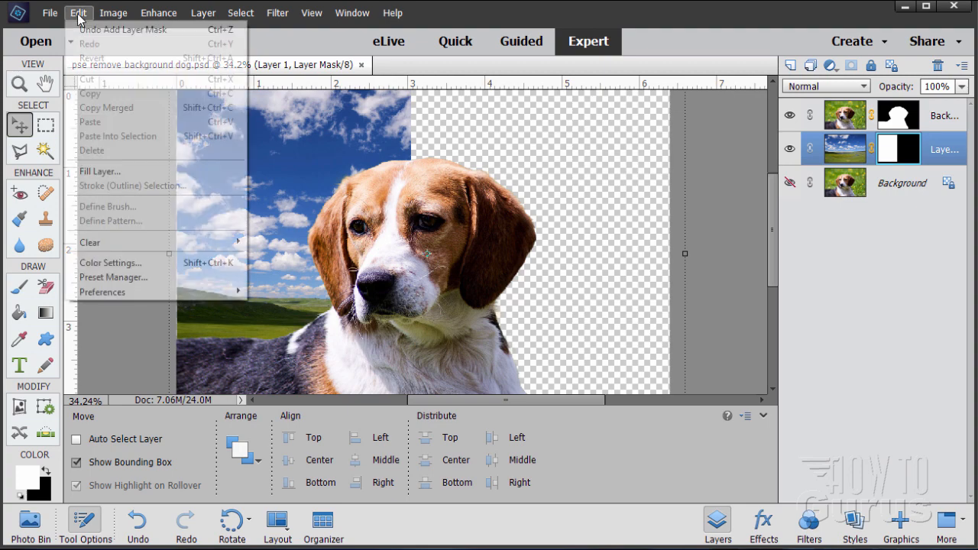
pyautogui.moveTo(119, 293)
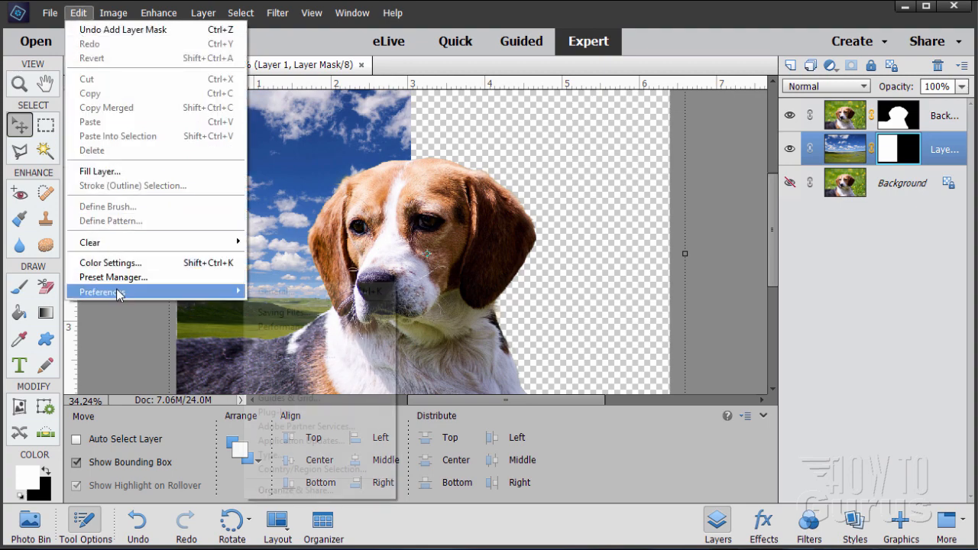
pyautogui.click(275, 291)
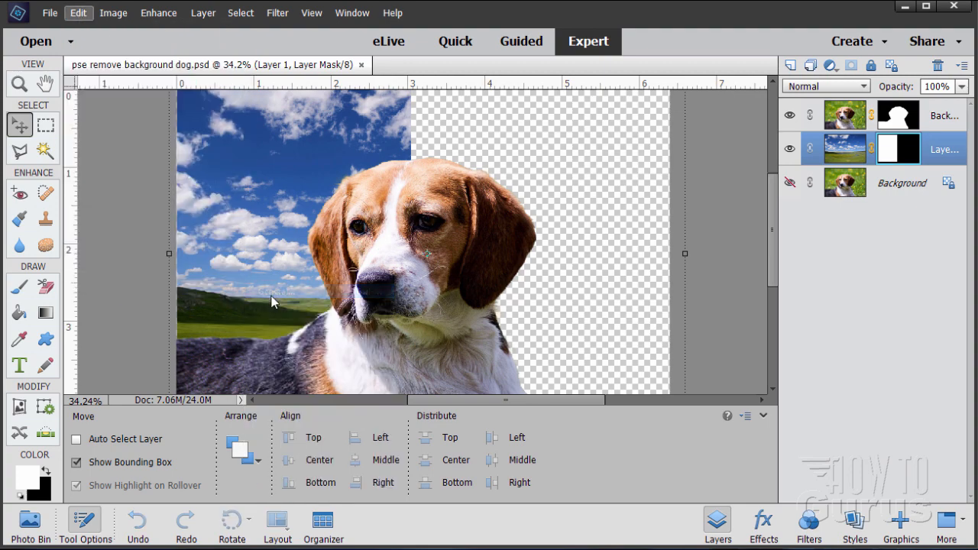
pyautogui.moveTo(450, 10); pyautogui.dragTo(481, 103)
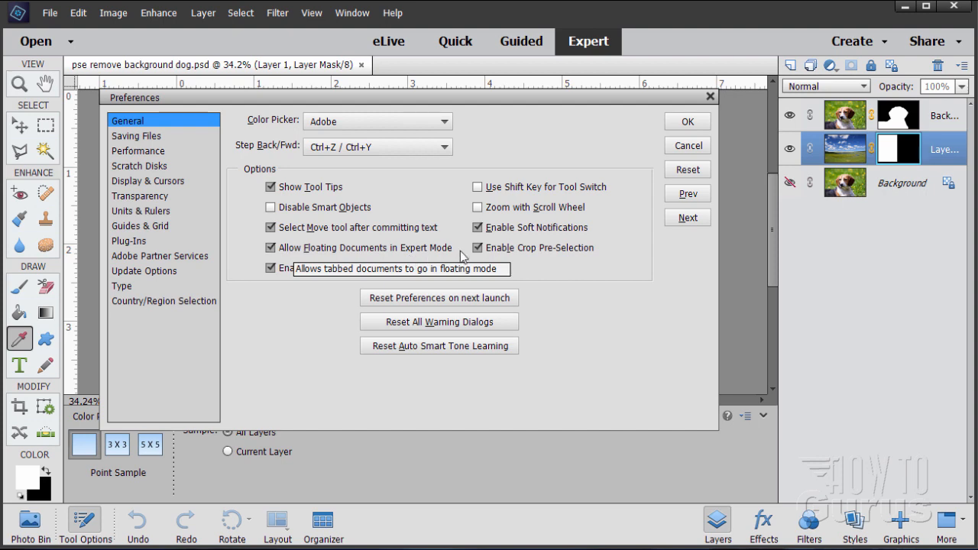
pyautogui.click(274, 249)
pyautogui.click(278, 250)
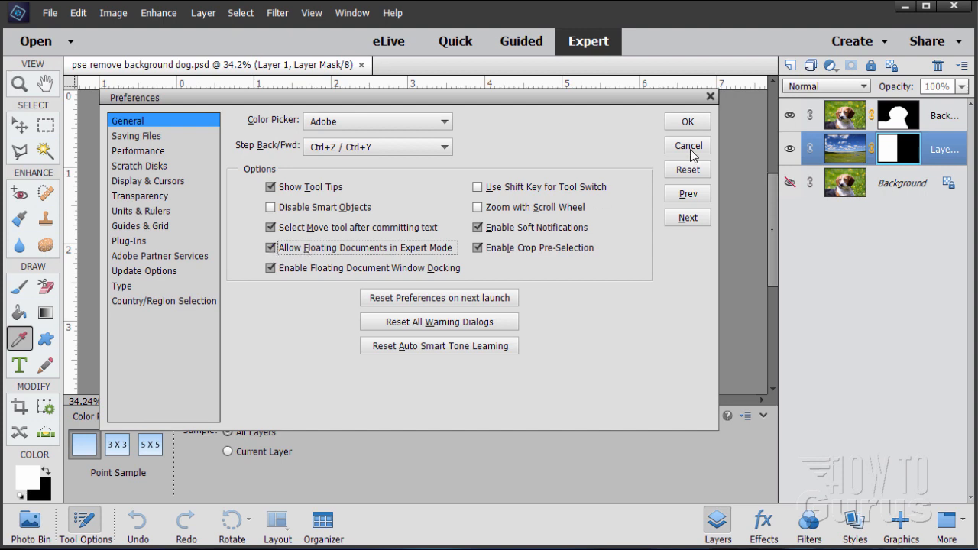
pyautogui.click(692, 123)
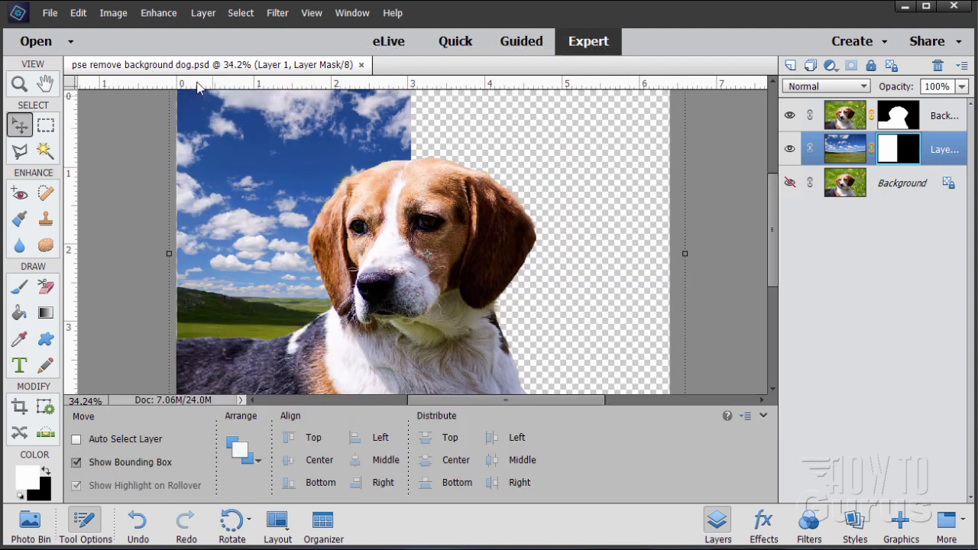
# Check the Rulers setting in the list of view options and leave the list without changing anything
pyautogui.moveTo(191, 76); pyautogui.dragTo(223, 66)
pyautogui.moveTo(102, 67); pyautogui.dragTo(285, 66)
pyautogui.click(311, 13)
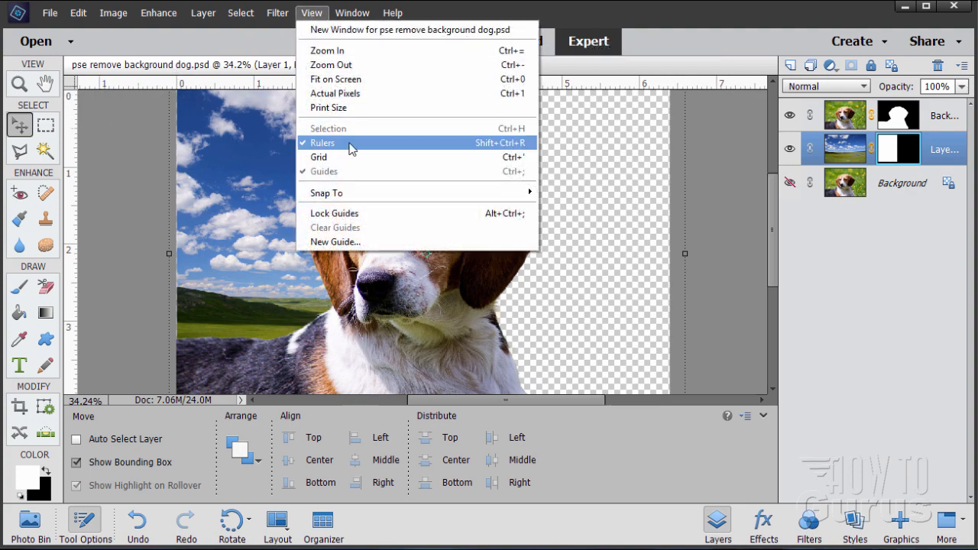
pyautogui.click(117, 162)
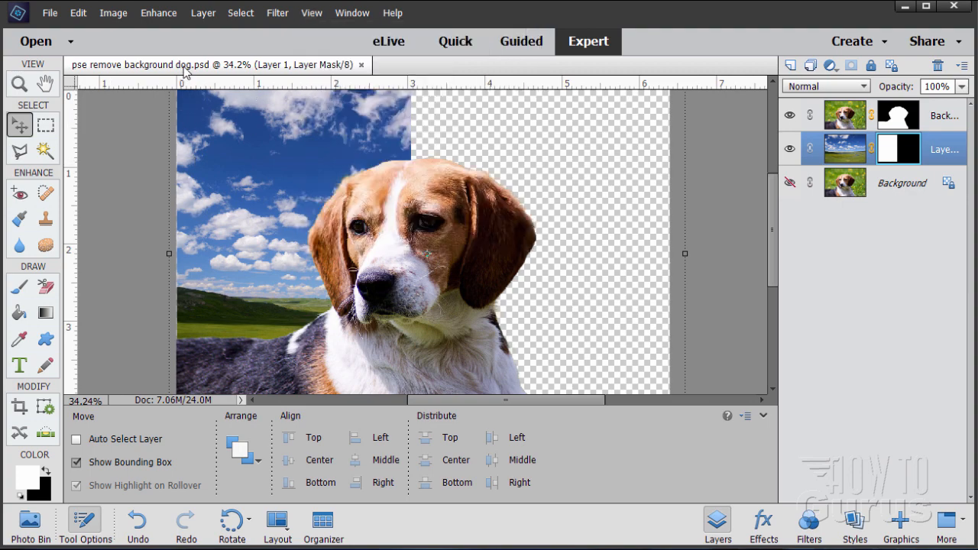
# Float the dog document out of its tab, reposition its window and dock it back, repeating the floating and docking once
pyautogui.moveTo(194, 66); pyautogui.dragTo(207, 161)
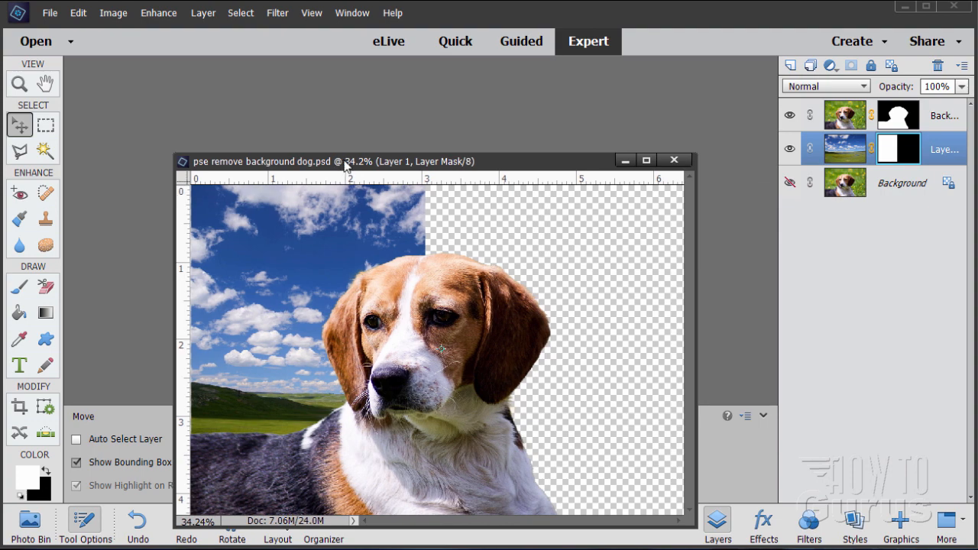
pyautogui.moveTo(336, 161); pyautogui.dragTo(389, 148)
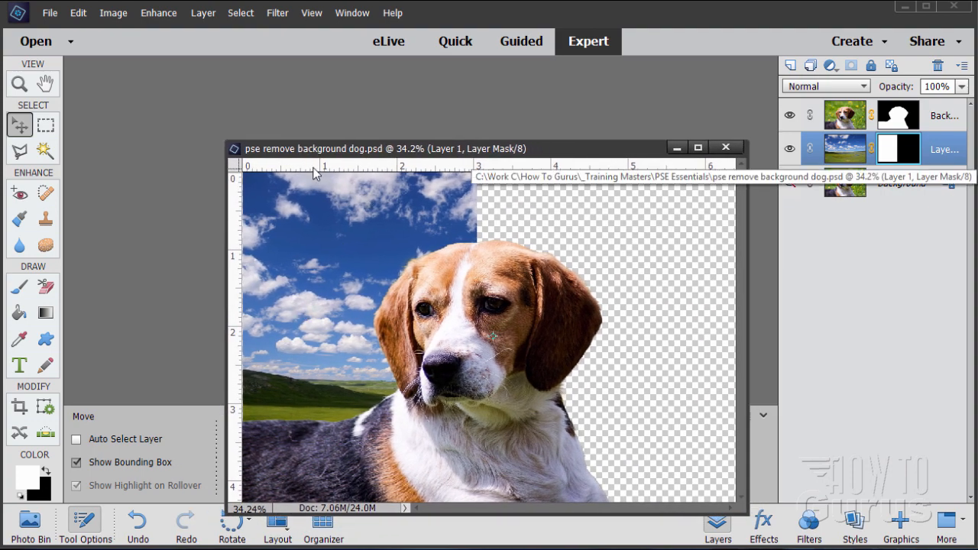
pyautogui.moveTo(301, 157); pyautogui.dragTo(192, 67)
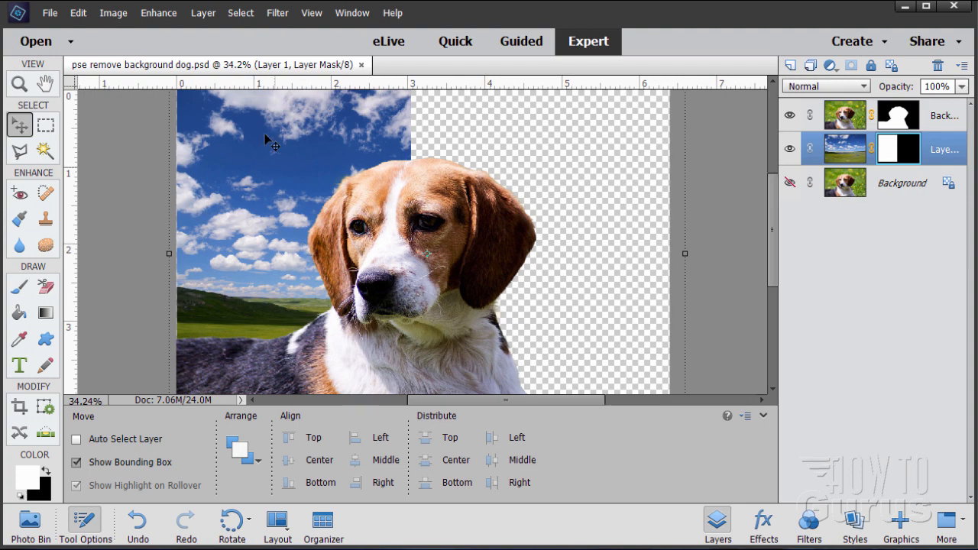
pyautogui.moveTo(252, 65); pyautogui.dragTo(328, 149)
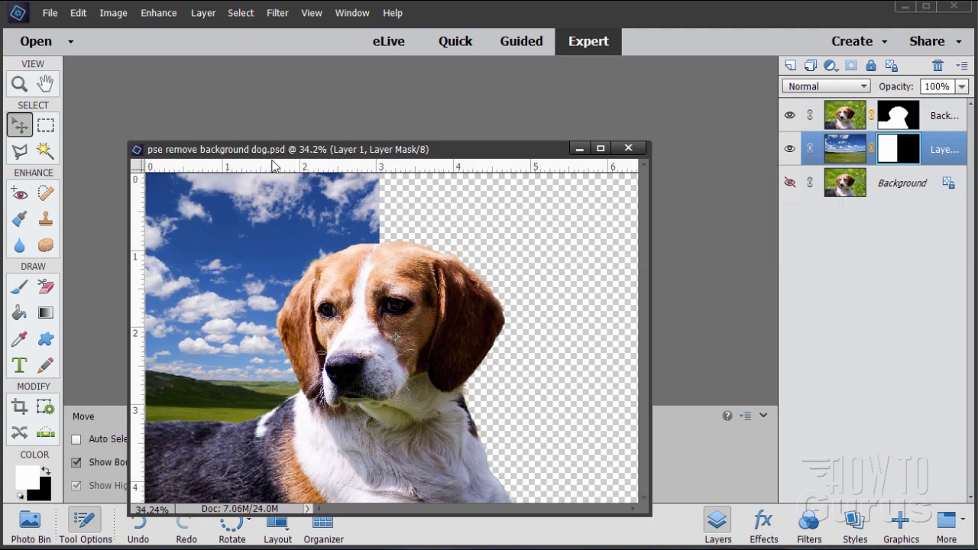
pyautogui.moveTo(263, 149); pyautogui.dragTo(250, 95)
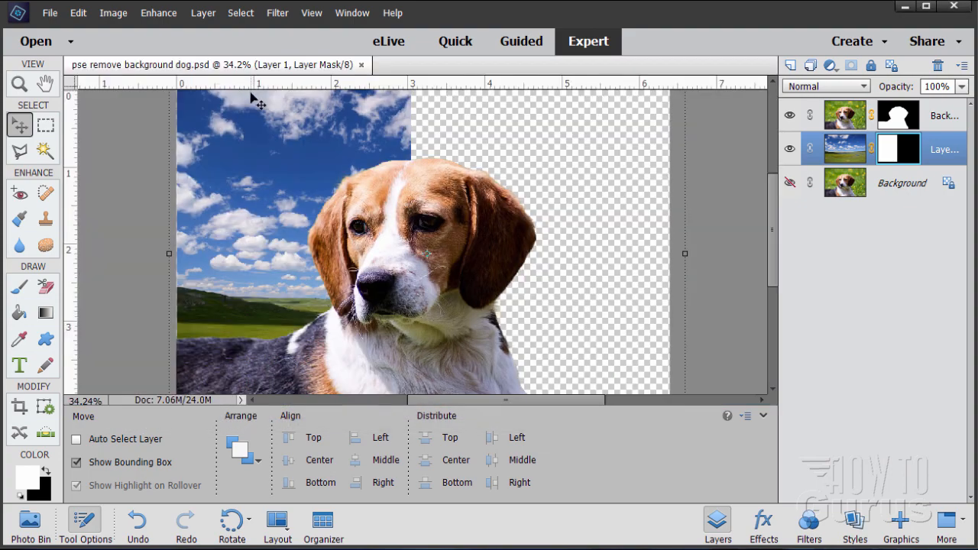
# Open the General preferences again to view the floating document options
pyautogui.click(80, 13)
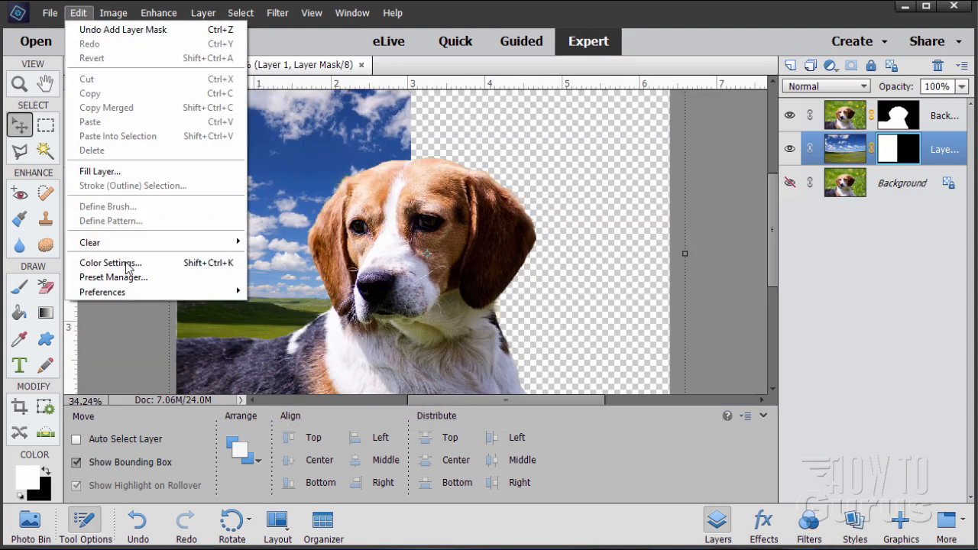
pyautogui.moveTo(136, 289)
pyautogui.click(292, 292)
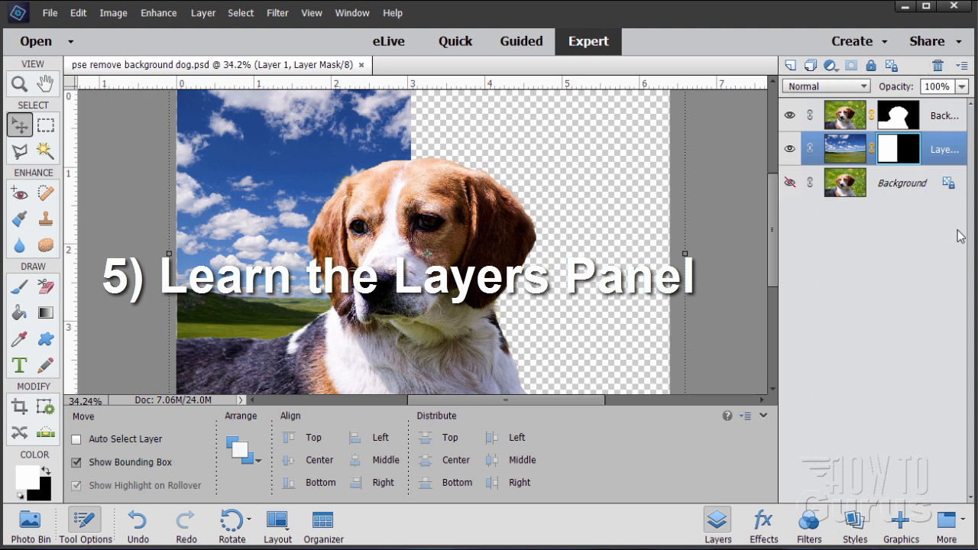
# View the Effects, Filters, Styles and Graphics panels one after another
pyautogui.click(762, 526)
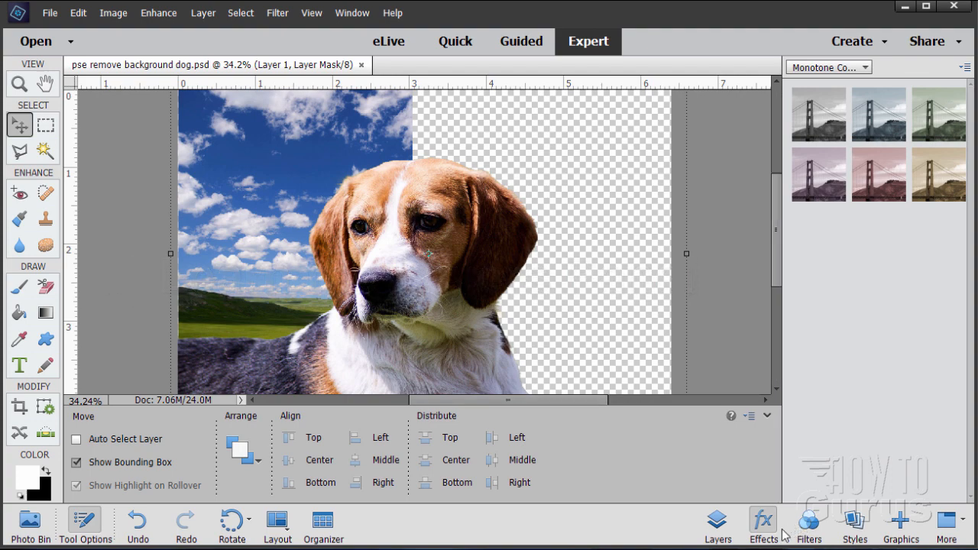
pyautogui.click(809, 523)
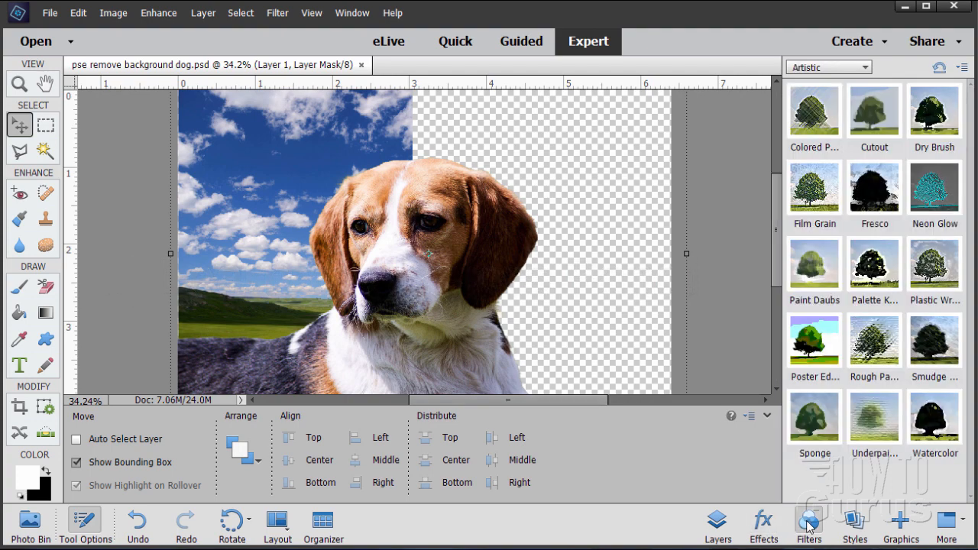
pyautogui.click(848, 521)
pyautogui.click(900, 525)
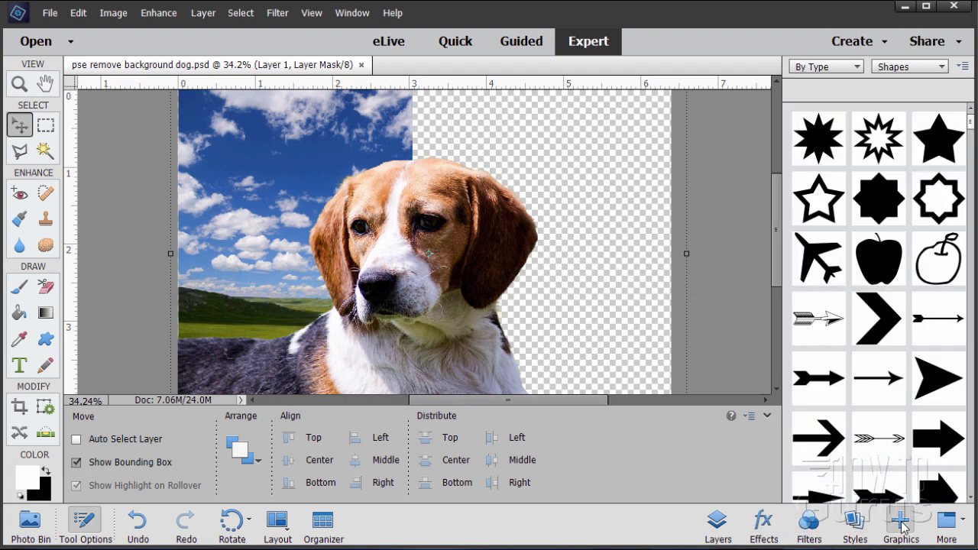
# Open the floating group of additional panels, view Navigator, Favorites and History, and close the group
pyautogui.click(964, 528)
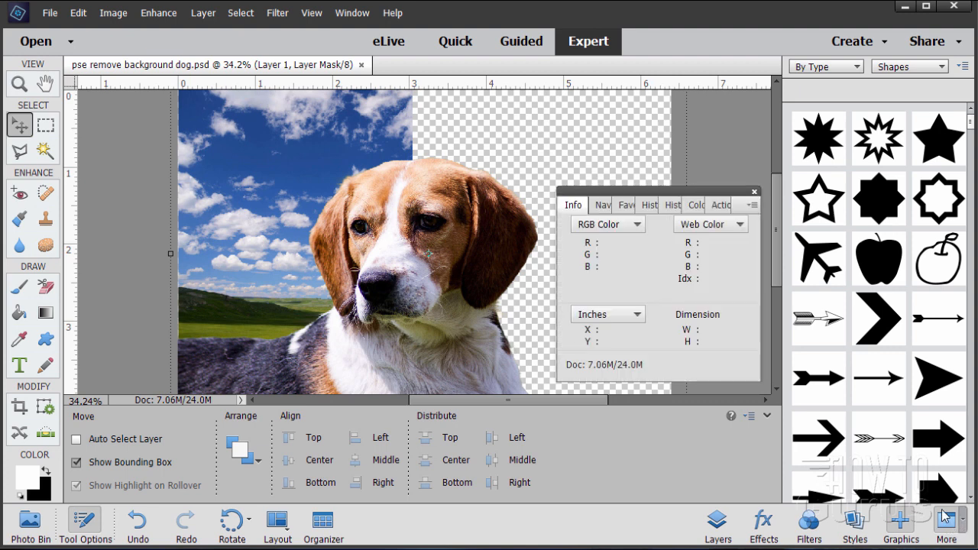
pyautogui.click(611, 207)
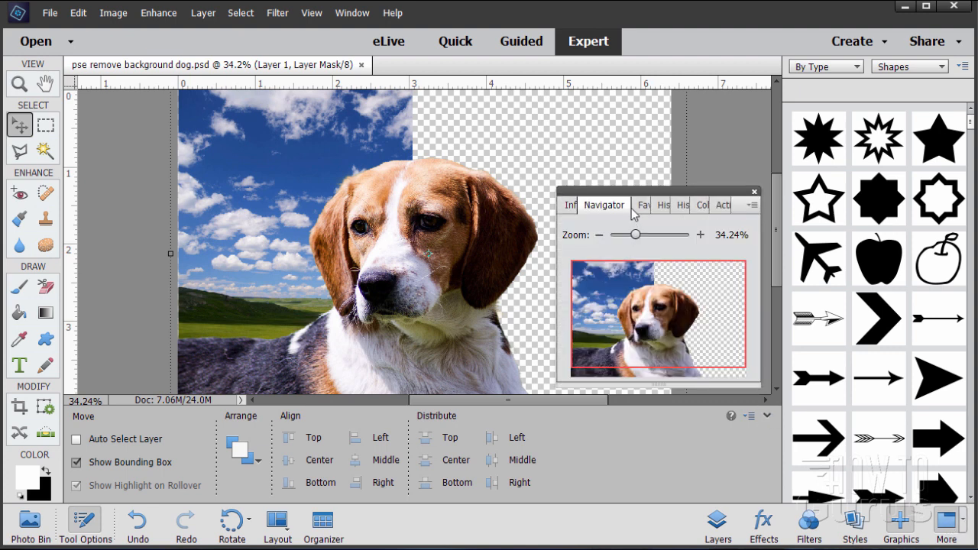
pyautogui.click(645, 205)
pyautogui.click(659, 205)
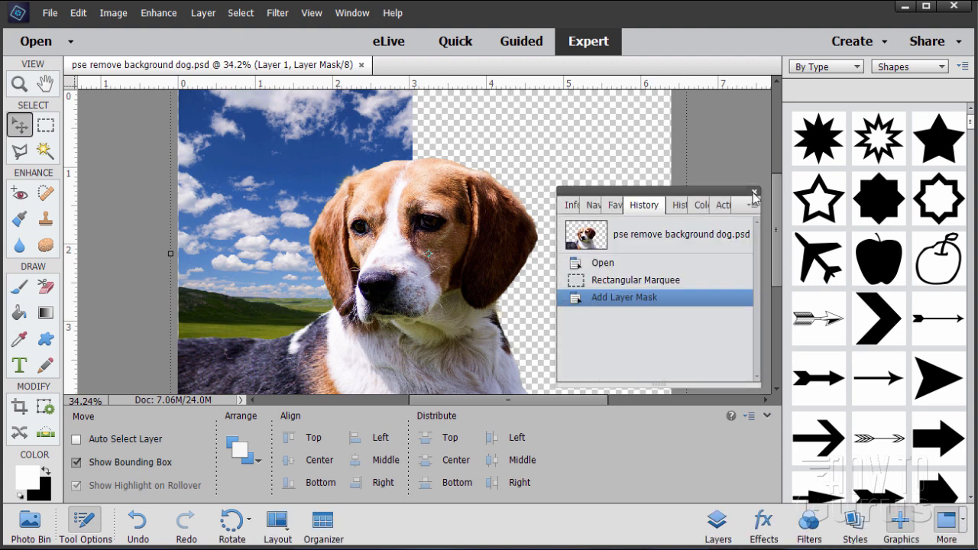
pyautogui.click(754, 191)
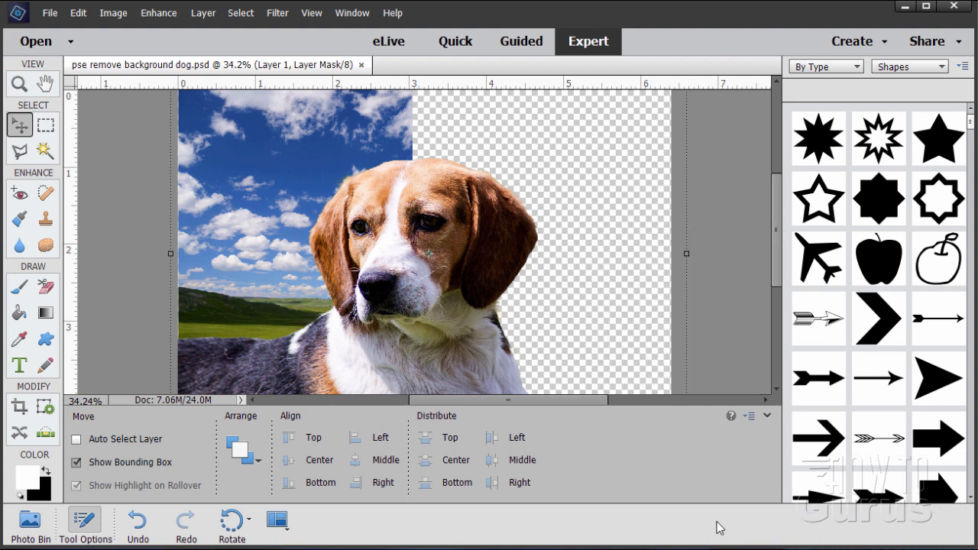
# Show the Layers panel and check its entry in the list of available windows
pyautogui.click(717, 524)
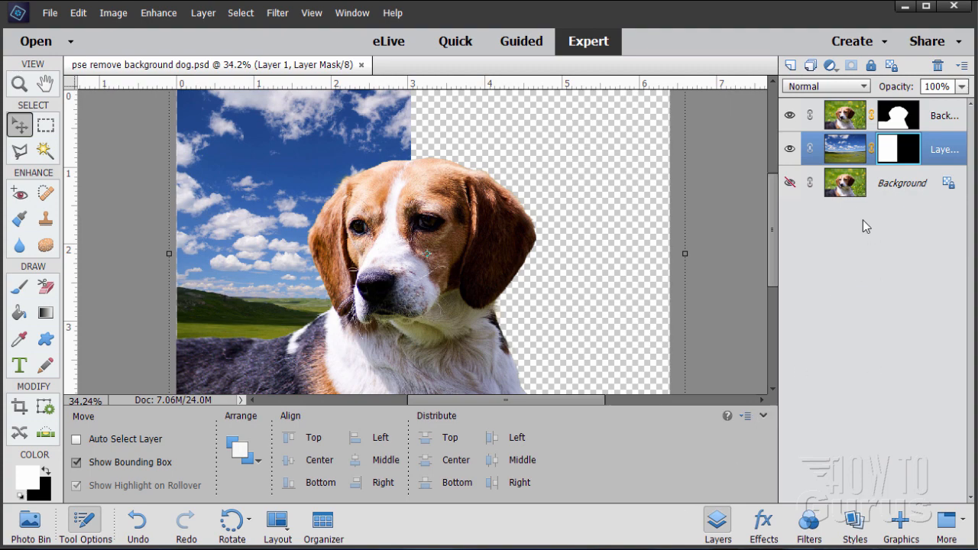
pyautogui.click(348, 15)
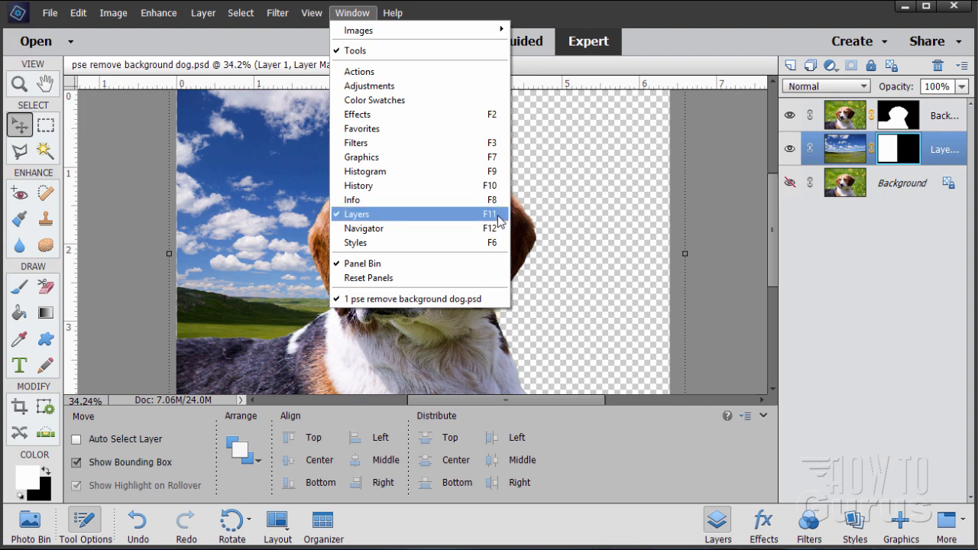
pyautogui.click(820, 230)
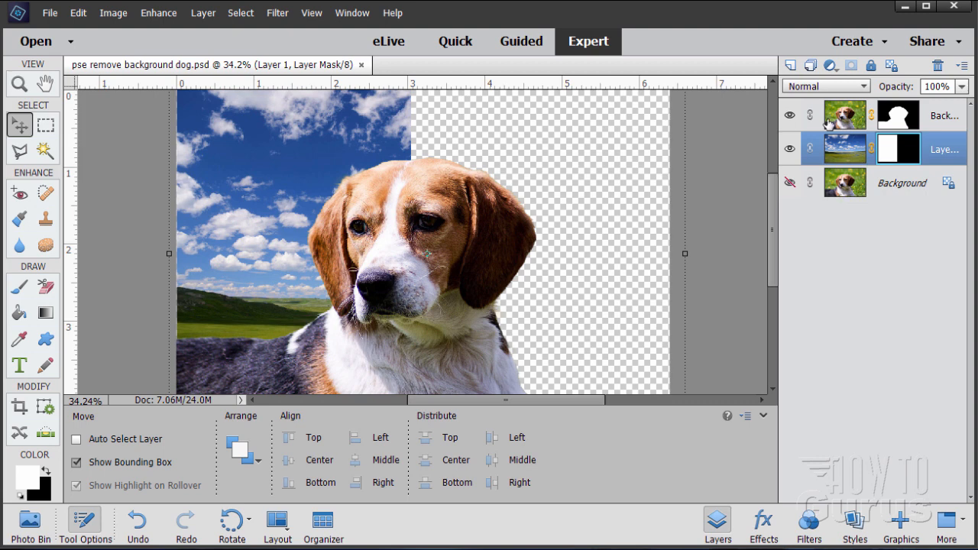
# Disable the layer mask on the sky landscape layer
pyautogui.rightClick(907, 152)
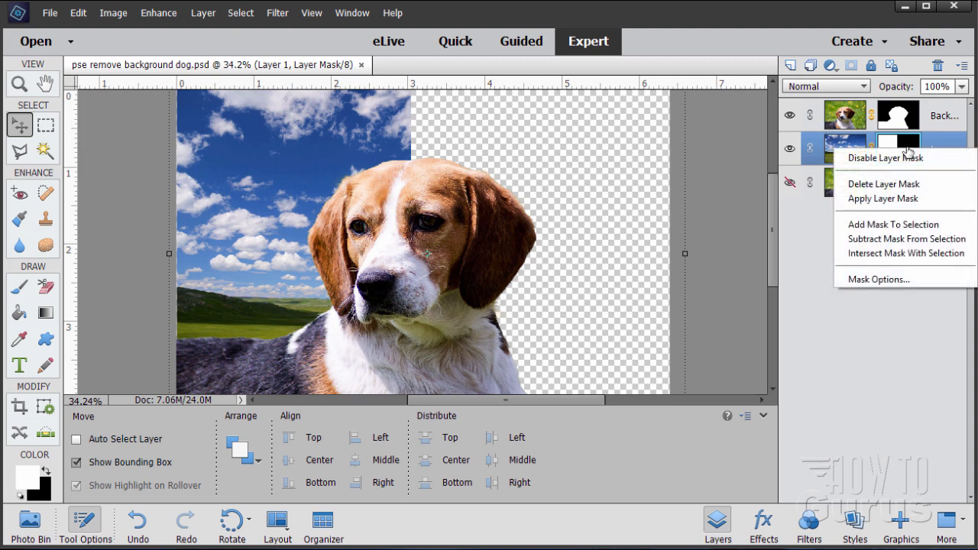
pyautogui.click(902, 159)
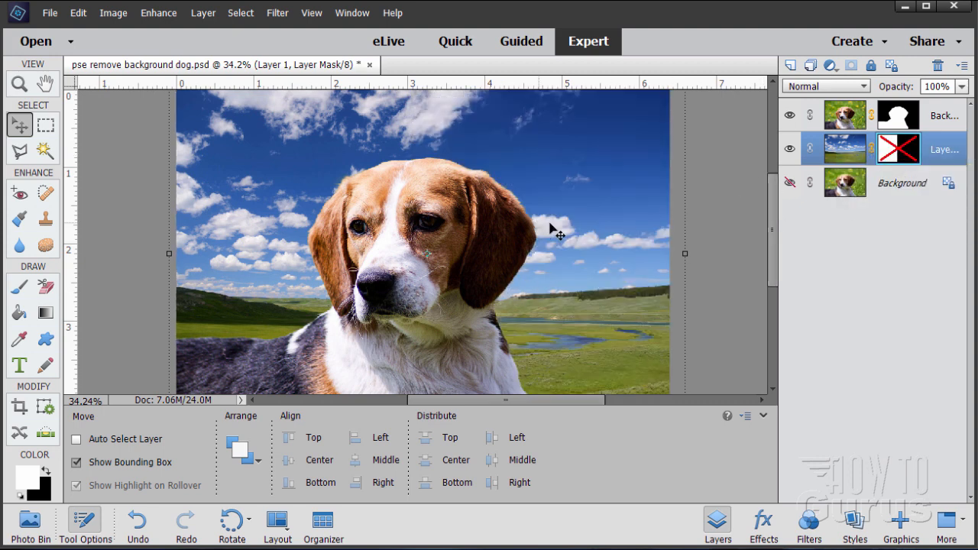
# Turn on the Background layer's visibility, hide the sky landscape layer, and hide the Background layer again
pyautogui.click(790, 183)
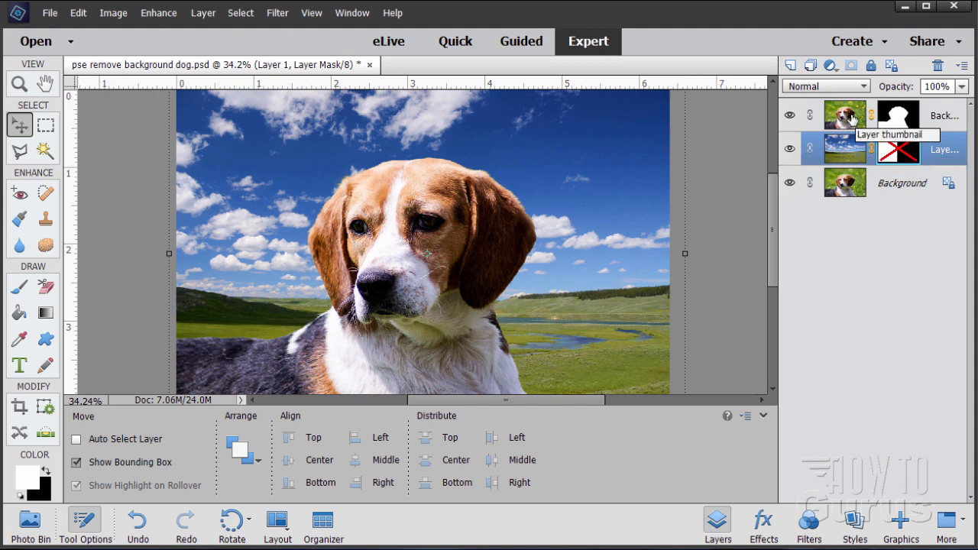
pyautogui.click(790, 149)
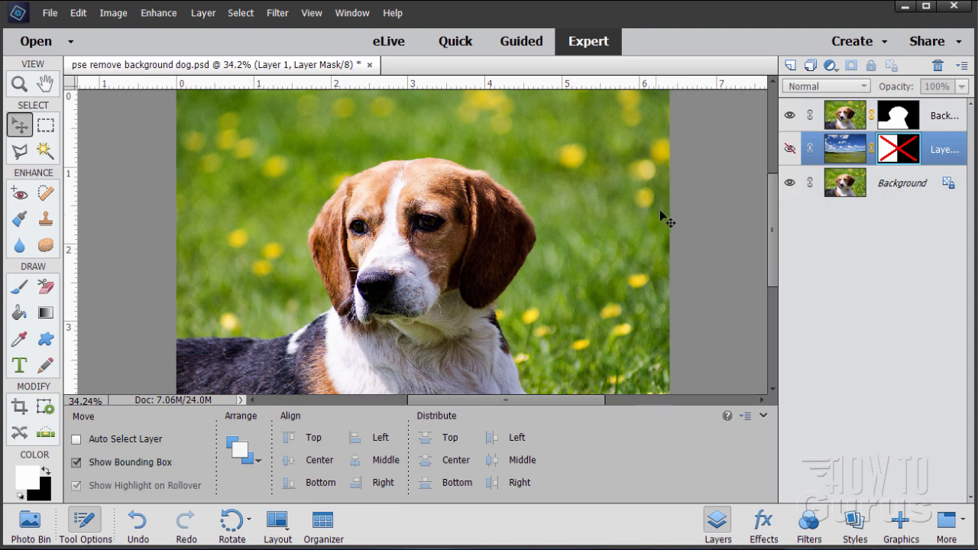
pyautogui.click(790, 184)
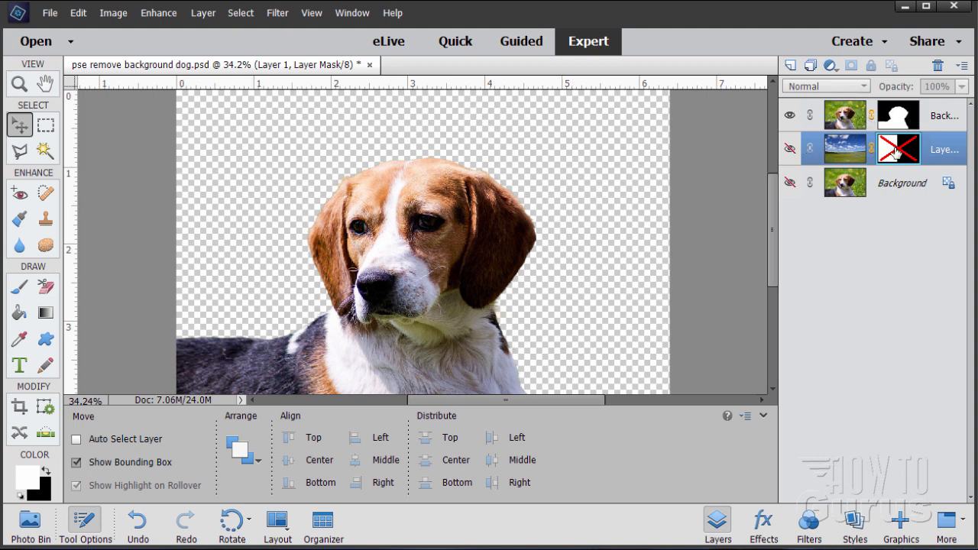
# Turn the sky landscape layer's visibility back on and look over the available layer blend modes
pyautogui.click(789, 150)
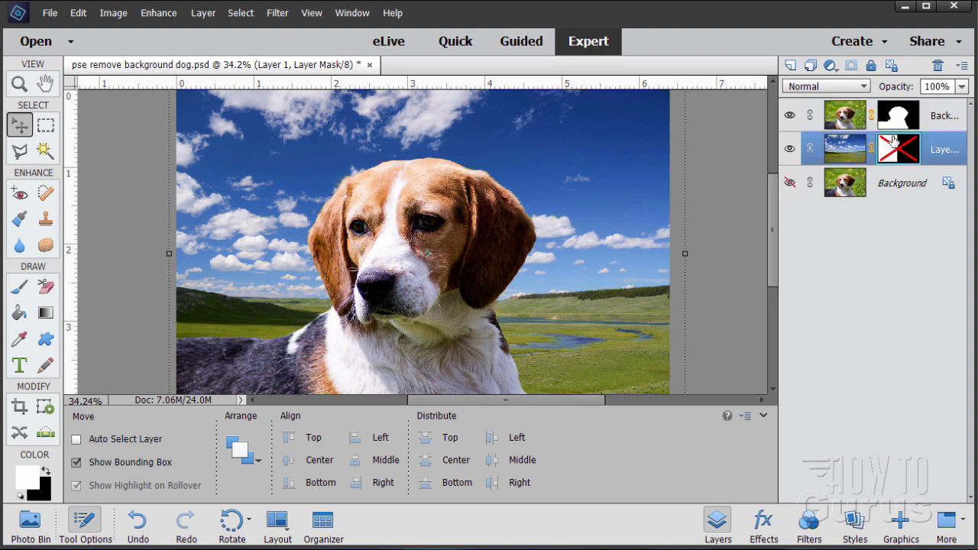
pyautogui.click(863, 88)
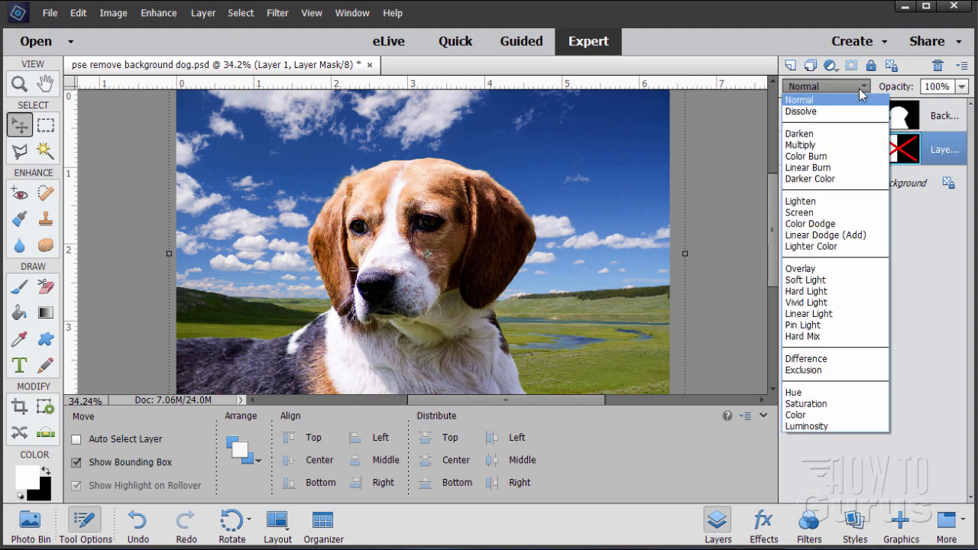
pyautogui.click(863, 89)
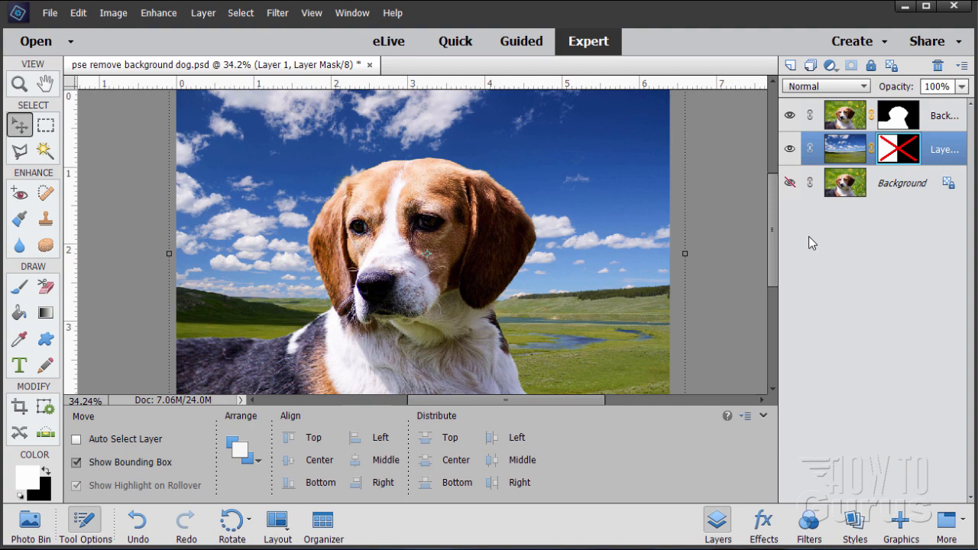
# Hide and show the masked dog layer twice to compare the image with and without it
pyautogui.click(789, 115)
pyautogui.click(790, 115)
pyautogui.click(790, 115)
pyautogui.click(789, 117)
# Review the options of the Rectangular Marquee, Polygonal Lasso and Magic Wand tools, and return to the Move tool
pyautogui.click(46, 127)
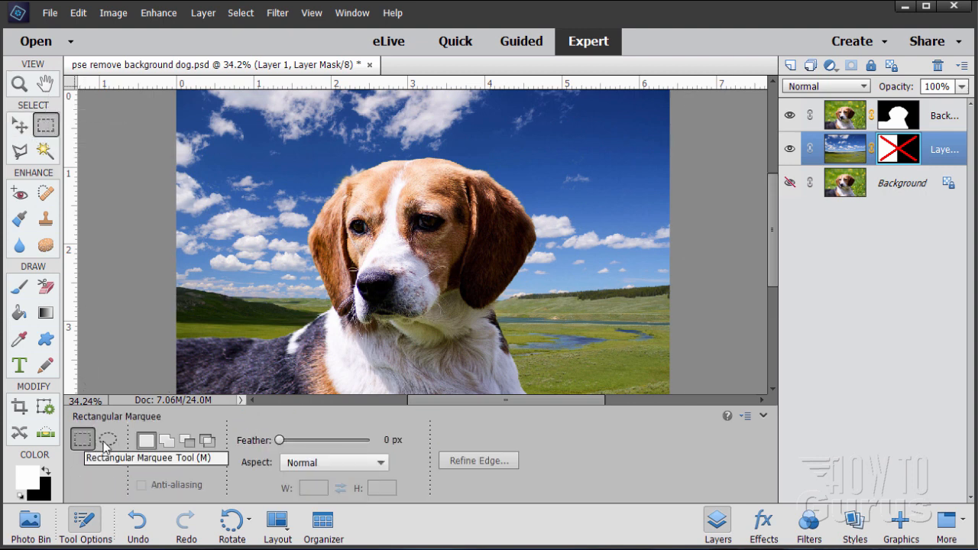
pyautogui.click(20, 151)
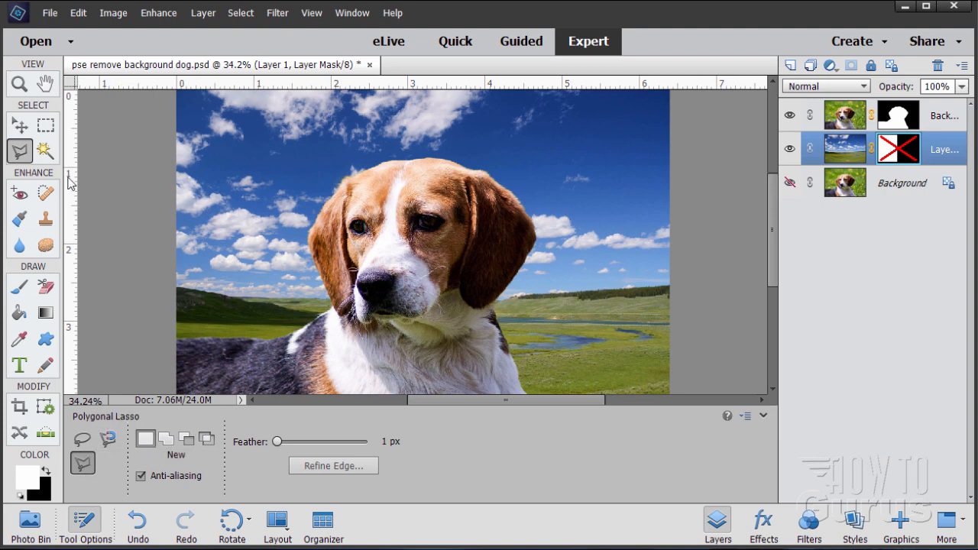
pyautogui.click(45, 150)
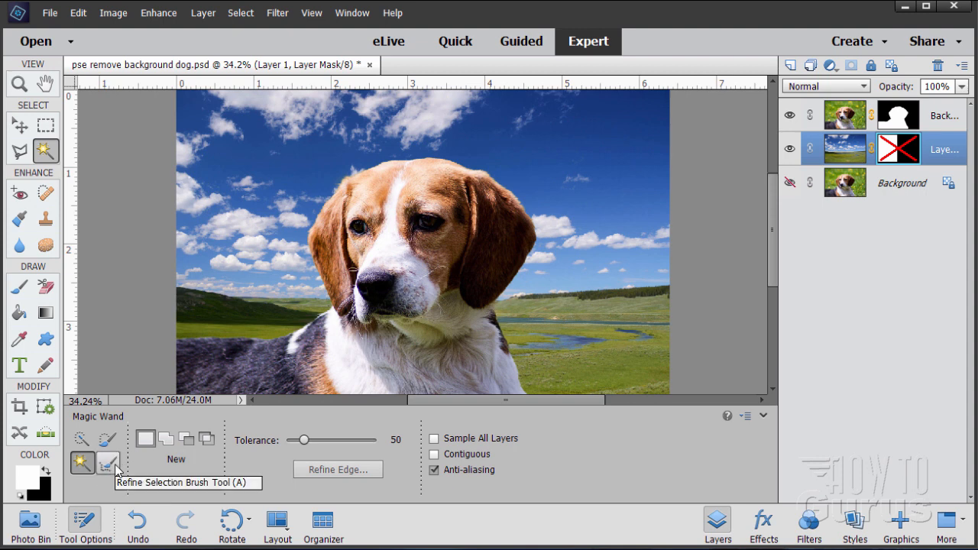
pyautogui.click(23, 153)
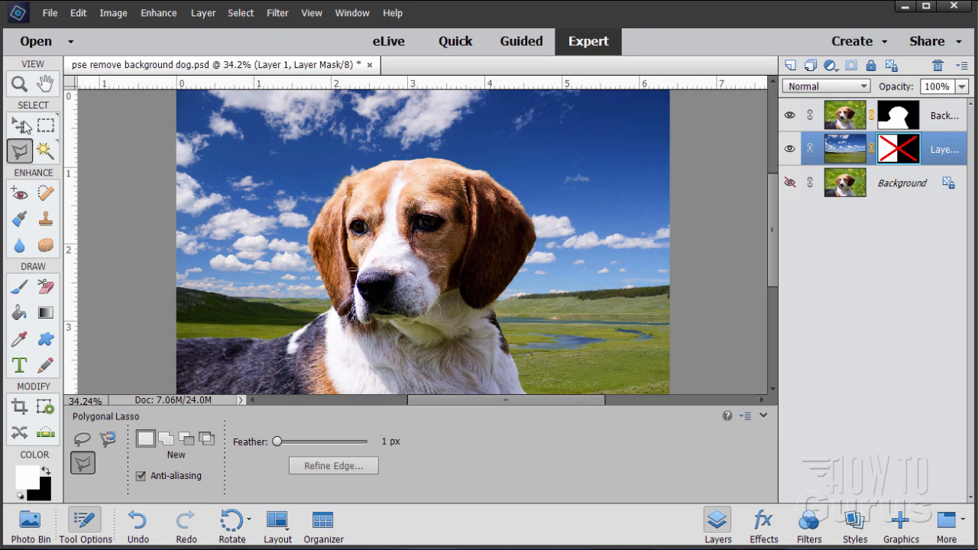
pyautogui.click(21, 125)
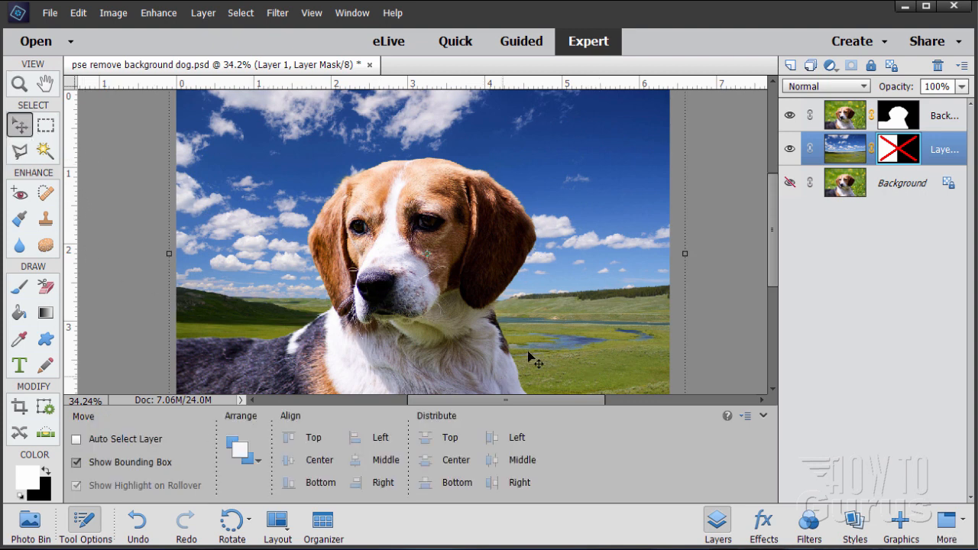
# Turn on the Background layer's visibility, and hide and show the sky landscape layer above it
pyautogui.click(789, 182)
pyautogui.click(789, 148)
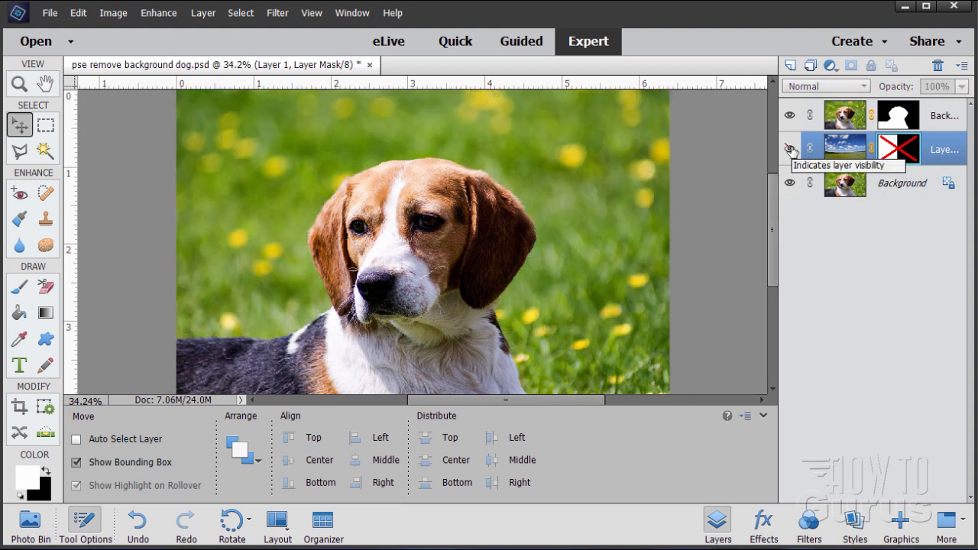
pyautogui.click(790, 149)
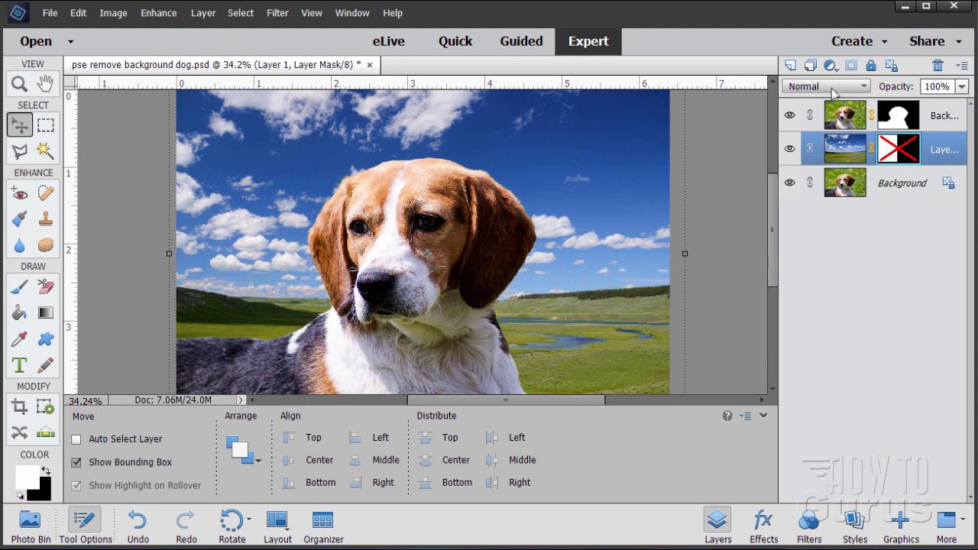
# Examine the list of blend modes for the sky landscape layer without changing the mode
pyautogui.click(829, 86)
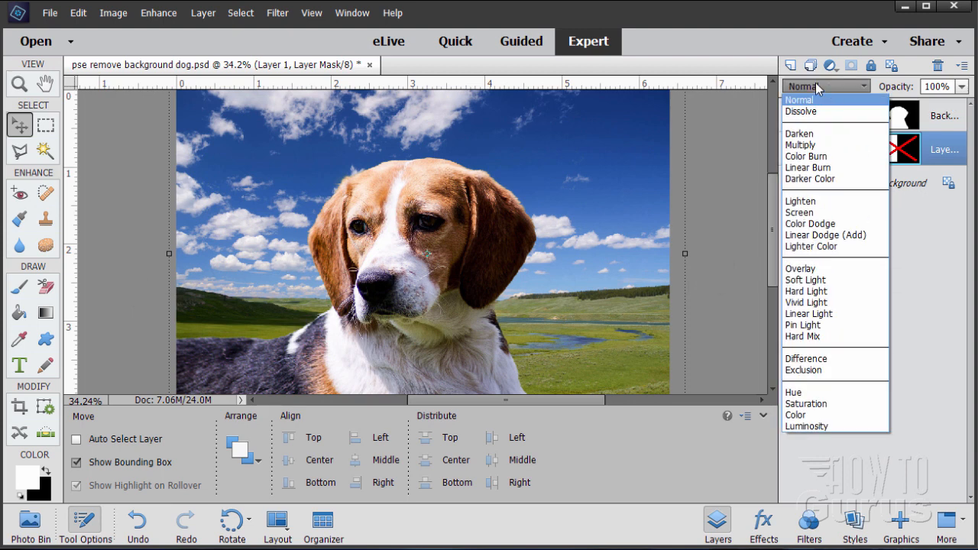
pyautogui.click(910, 221)
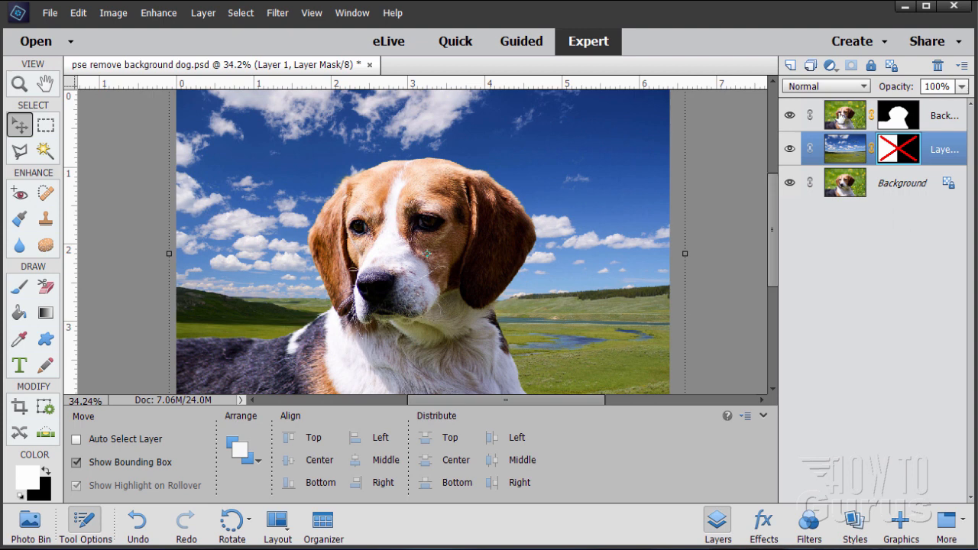
# Select the masked dog layer, lower its opacity to 70%, and restore it to 100%
pyautogui.click(841, 122)
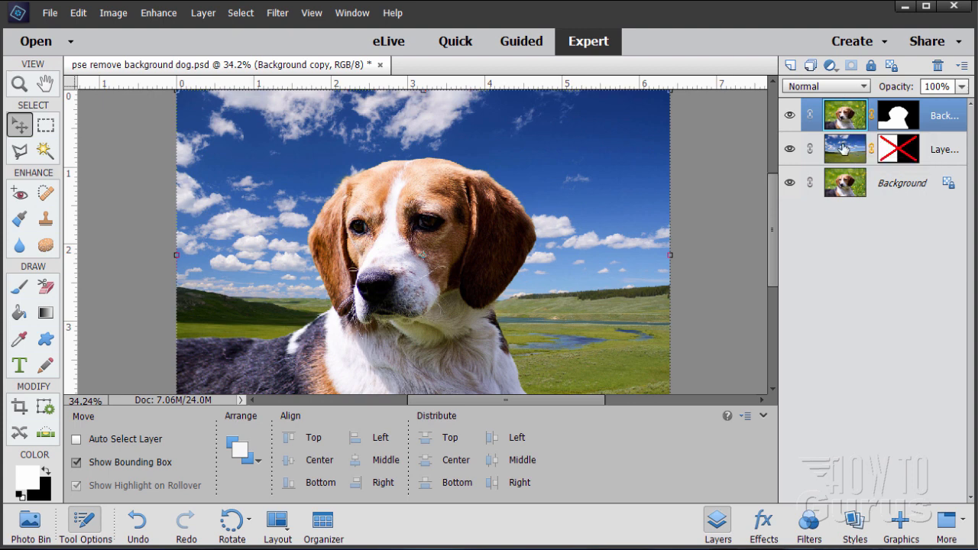
pyautogui.click(961, 87)
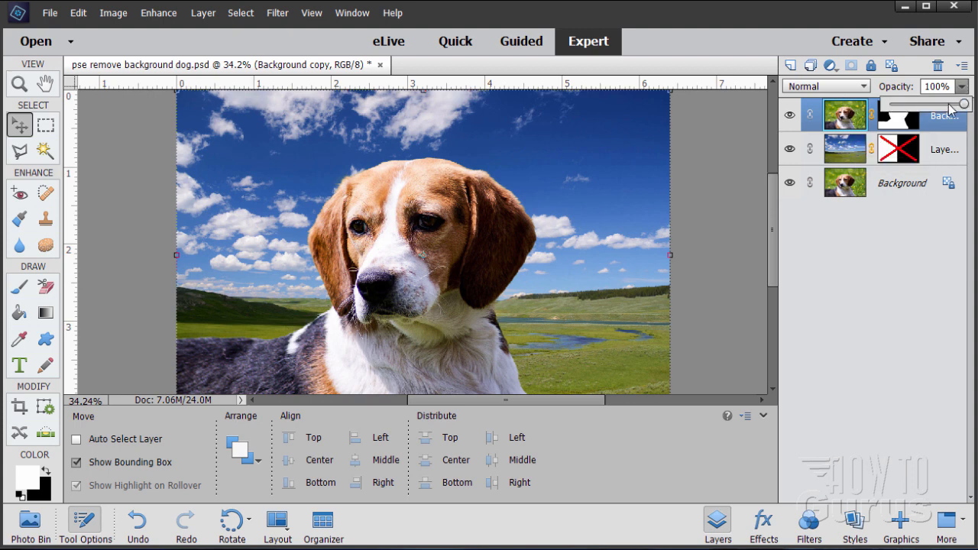
pyautogui.moveTo(963, 105); pyautogui.dragTo(943, 110)
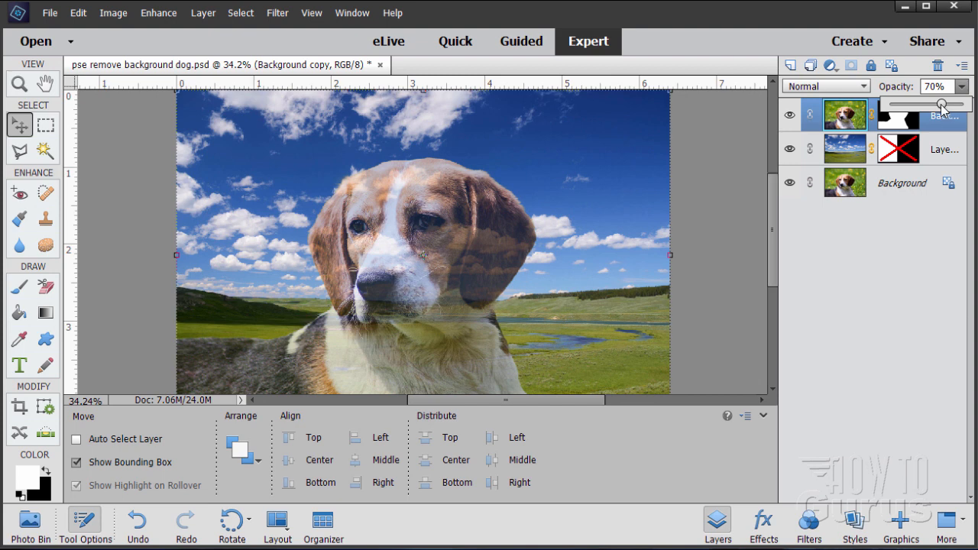
pyautogui.moveTo(941, 105); pyautogui.dragTo(964, 104)
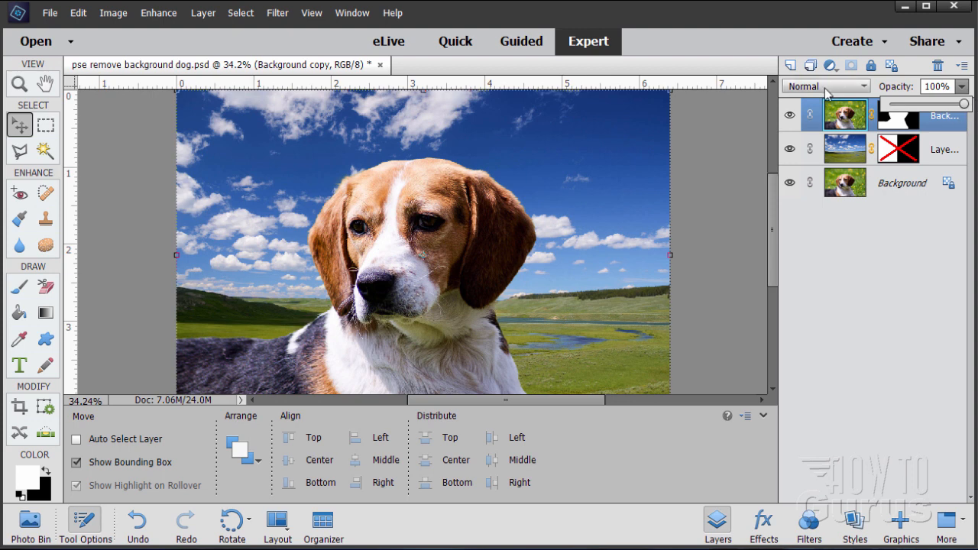
# Try the Dissolve blend mode on the masked dog layer and set it back to Normal
pyautogui.click(827, 86)
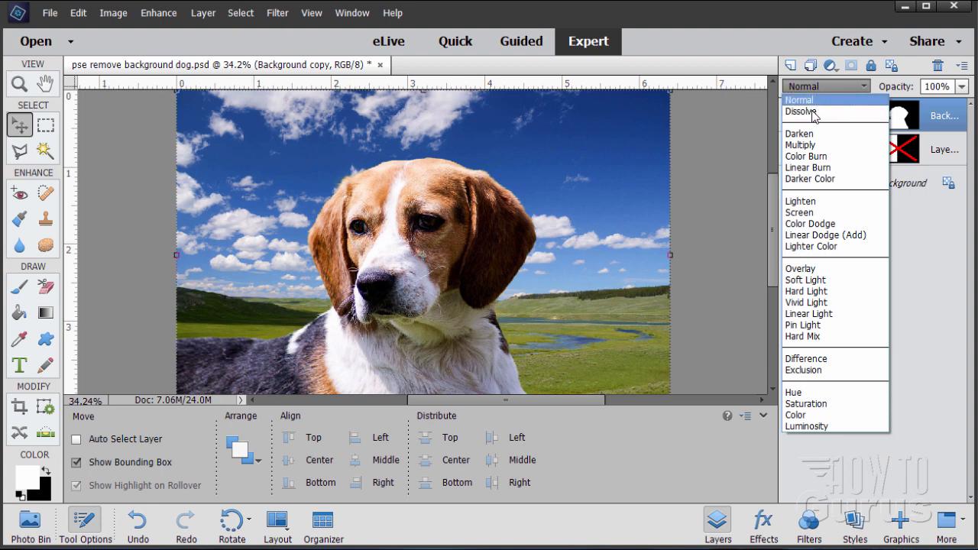
pyautogui.click(814, 113)
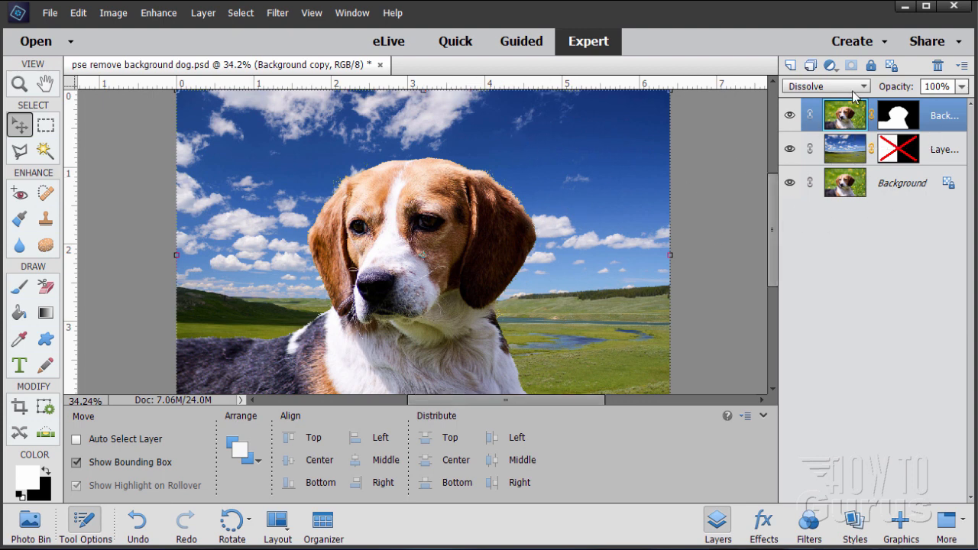
pyautogui.click(829, 86)
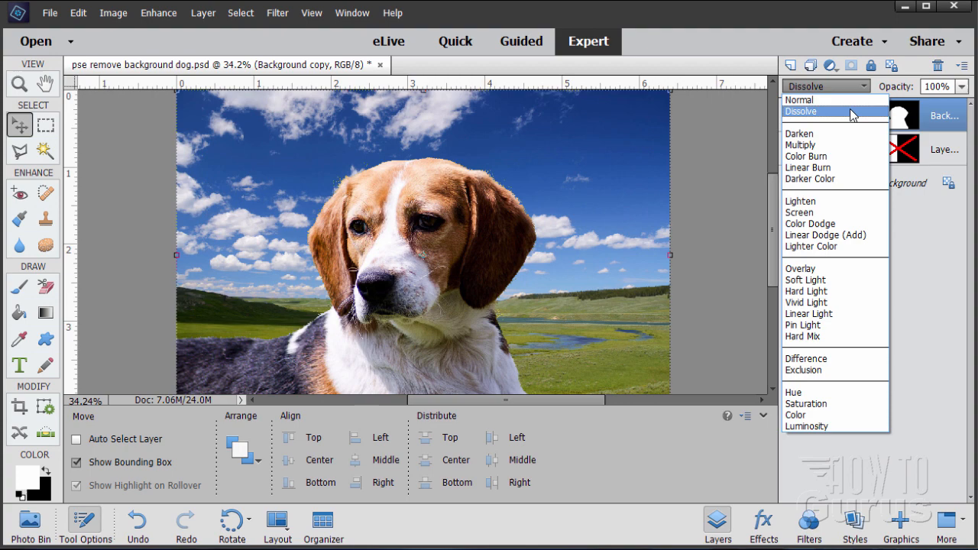
pyautogui.click(853, 112)
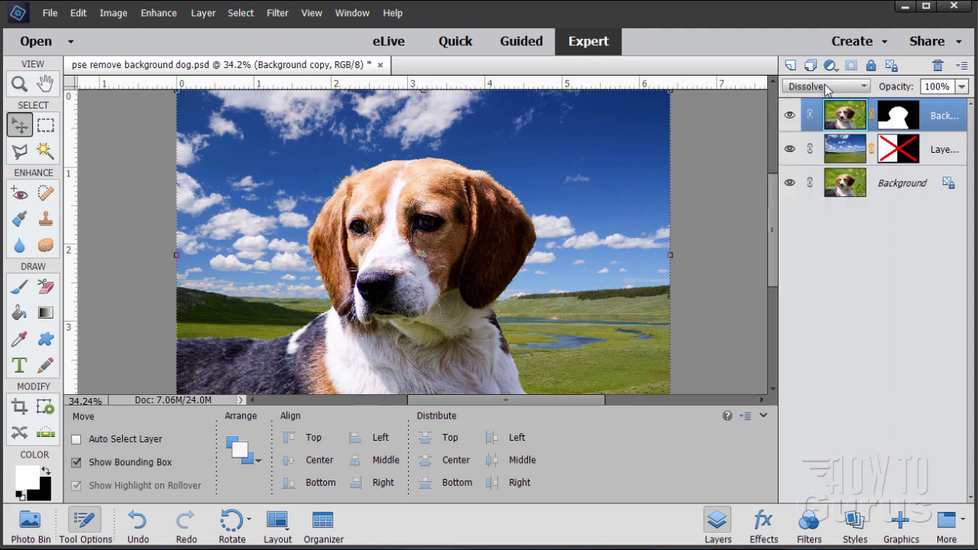
pyautogui.click(822, 86)
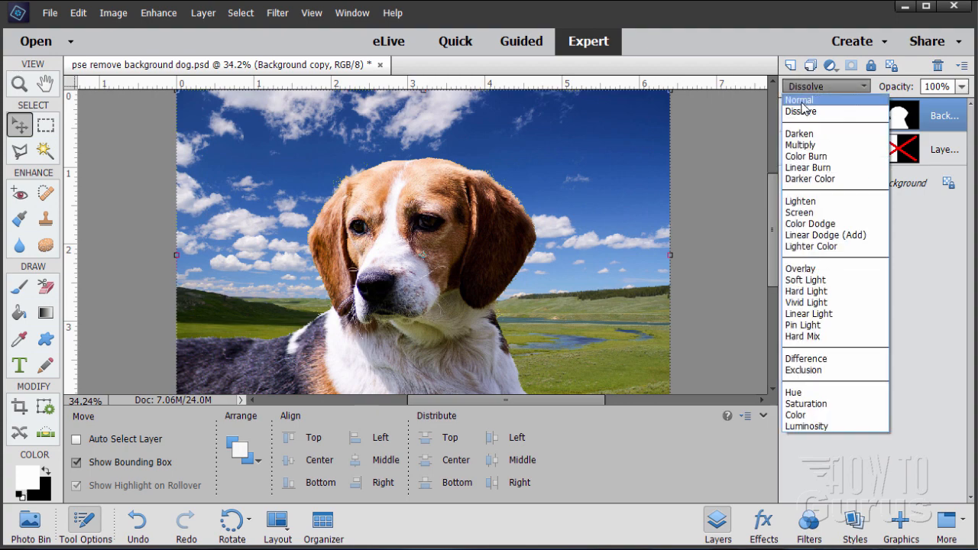
pyautogui.click(800, 100)
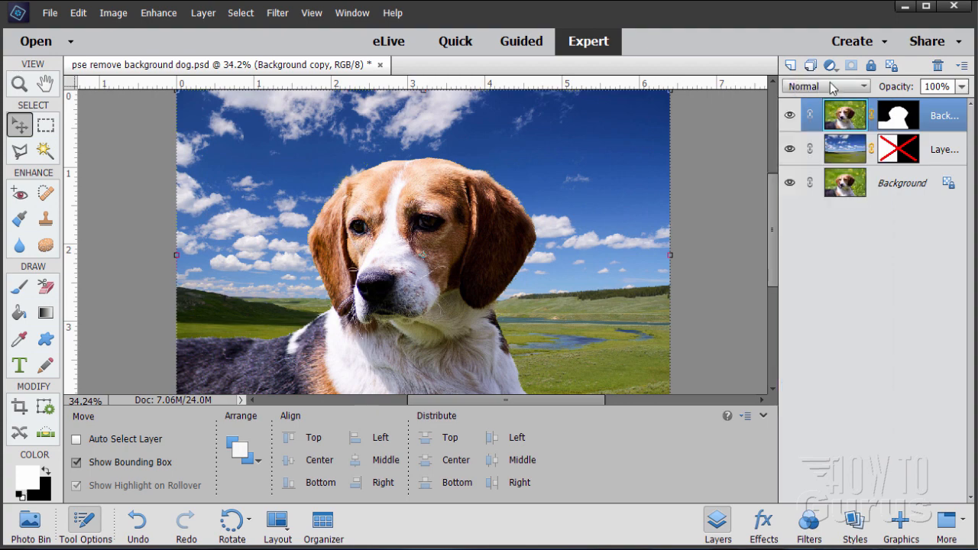
# Preview the successive blend modes through Luminosity on the masked dog layer, and restore the mode to Normal
pyautogui.click(811, 86)
pyautogui.click(813, 89)
pyautogui.scroll(-1, 811, 88)
pyautogui.scroll(-2, 812, 89)
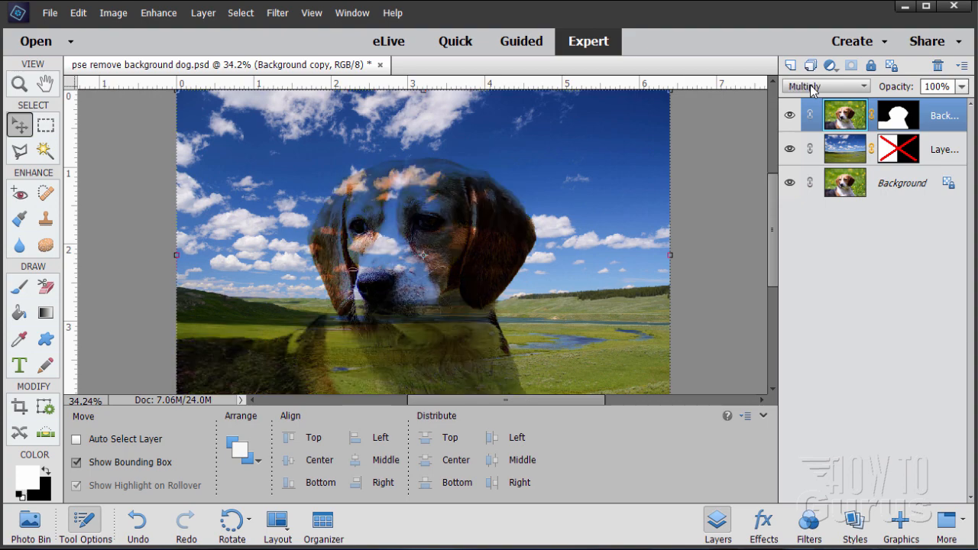
pyautogui.scroll(-1, 811, 89)
pyautogui.scroll(-1, 811, 89)
pyautogui.scroll(-1, 811, 88)
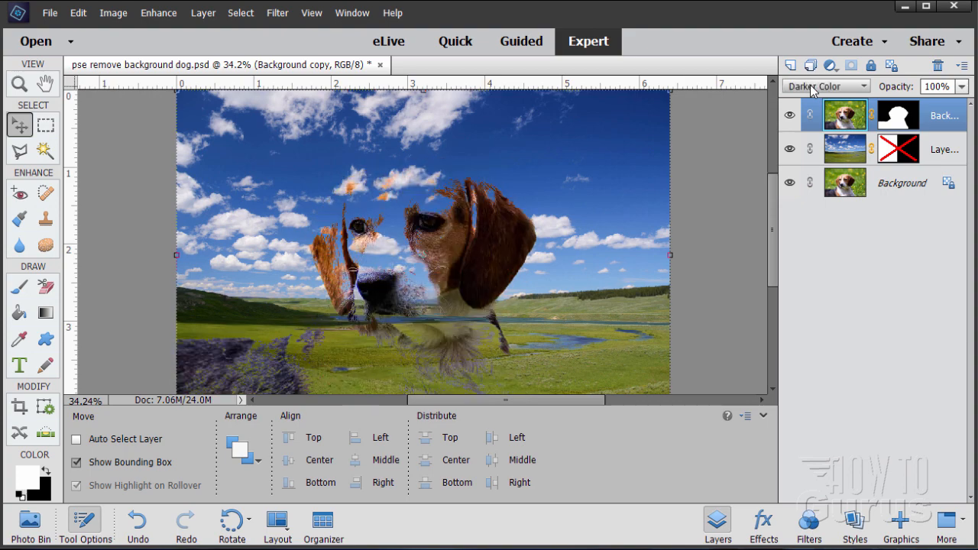
pyautogui.scroll(-1, 812, 88)
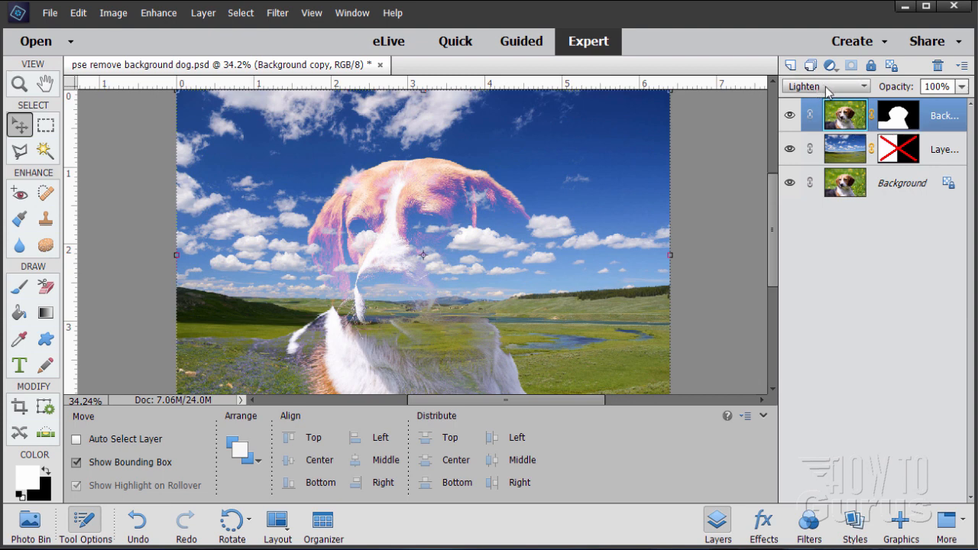
pyautogui.scroll(-1, 827, 90)
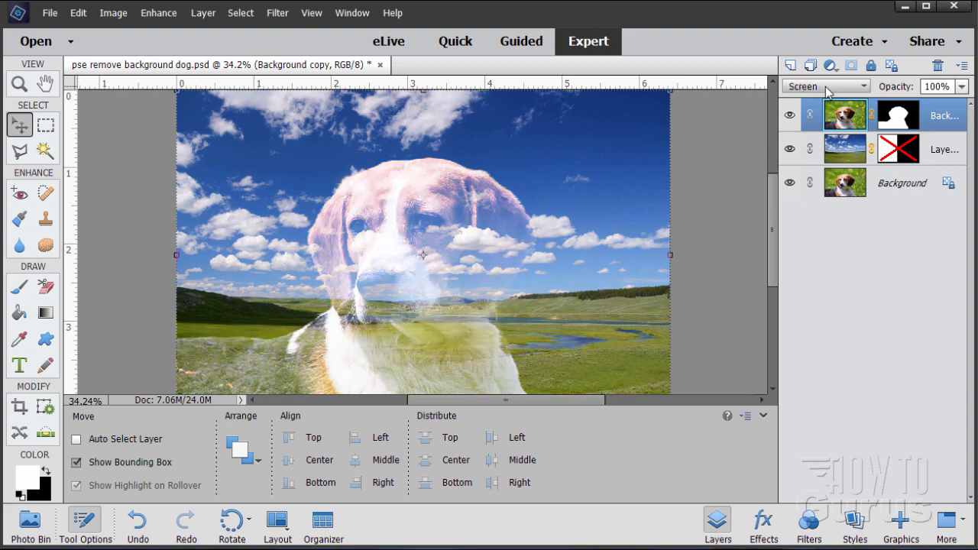
pyautogui.scroll(-3, 827, 90)
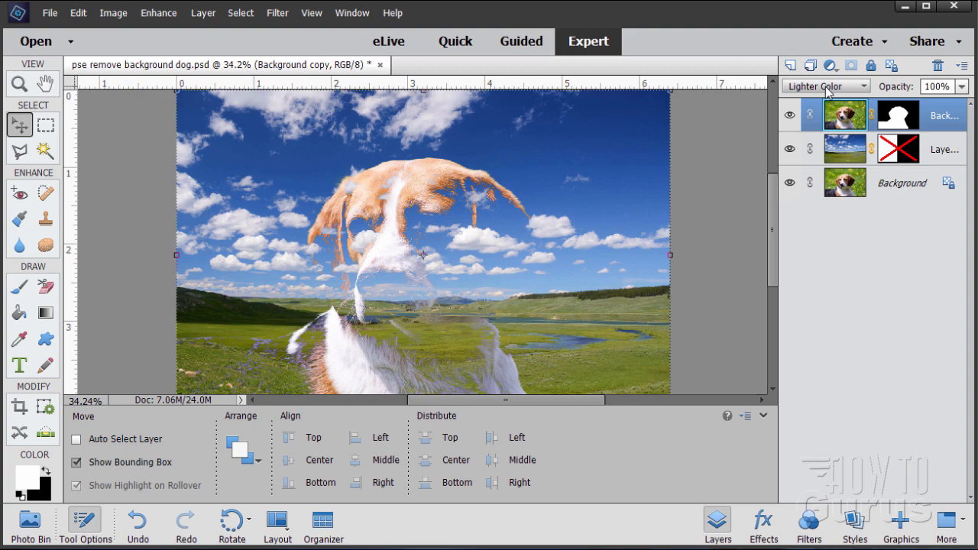
pyautogui.scroll(-1, 826, 90)
pyautogui.scroll(-2, 827, 90)
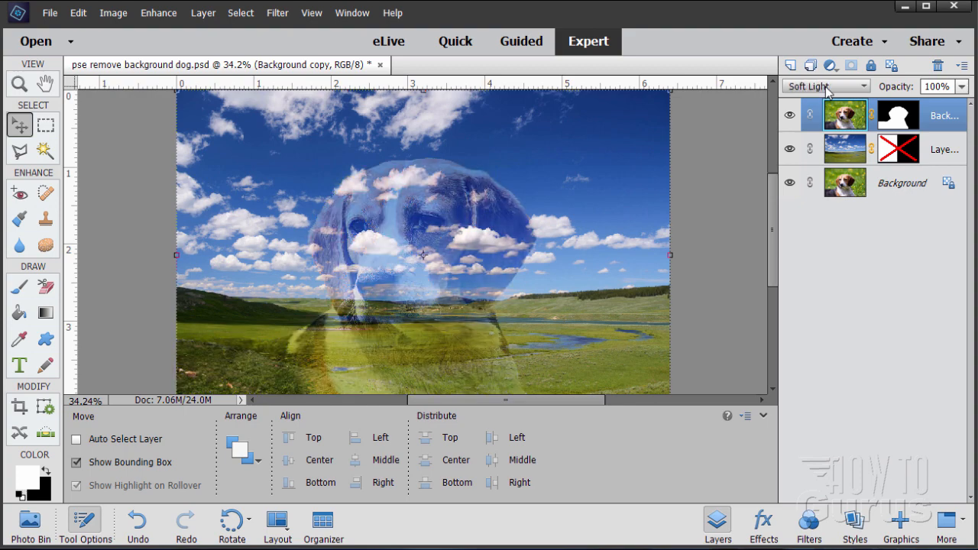
pyautogui.scroll(-3, 826, 90)
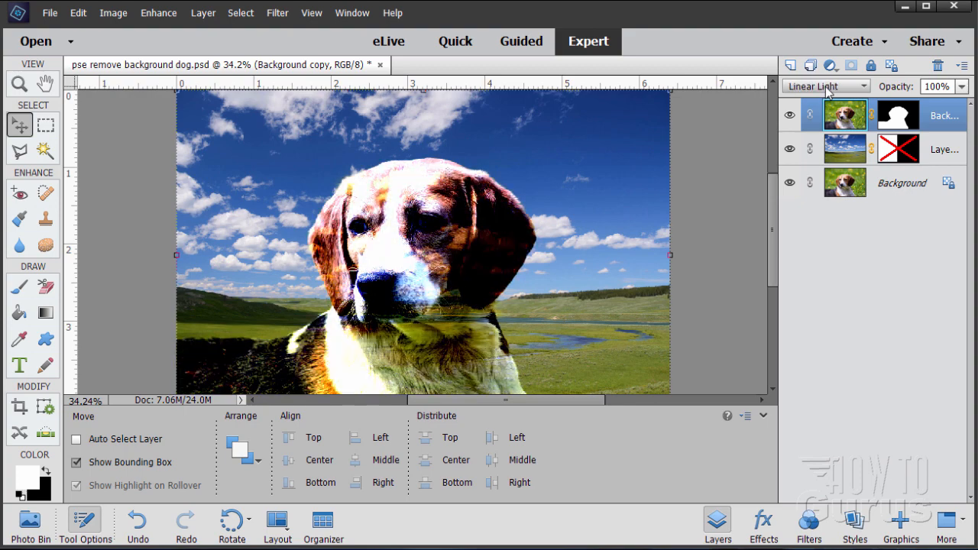
pyautogui.scroll(-1, 827, 90)
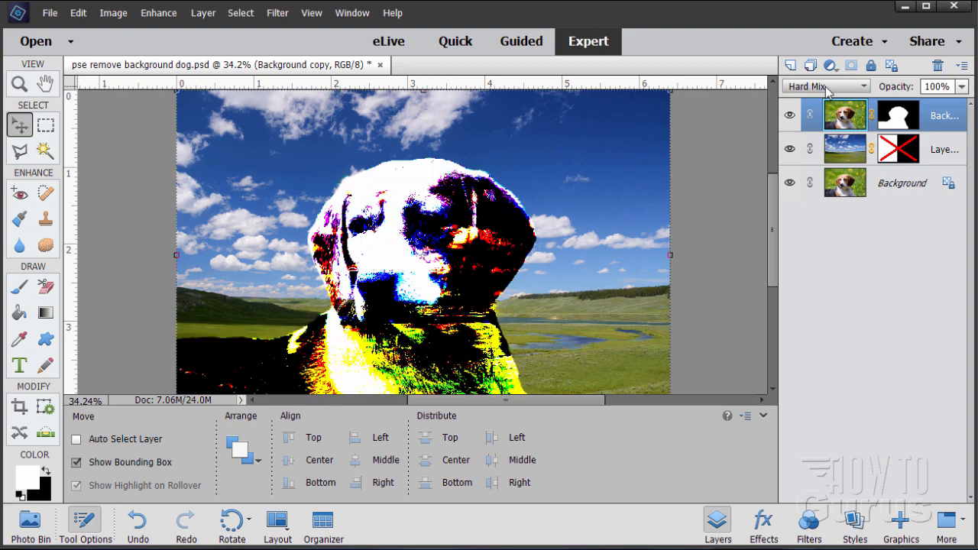
pyautogui.scroll(-3, 826, 91)
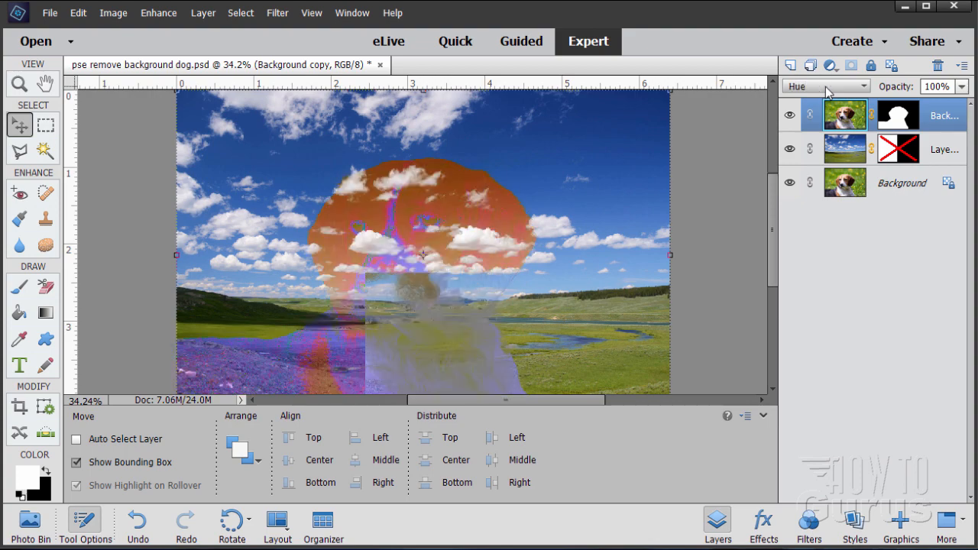
pyautogui.scroll(-2, 827, 90)
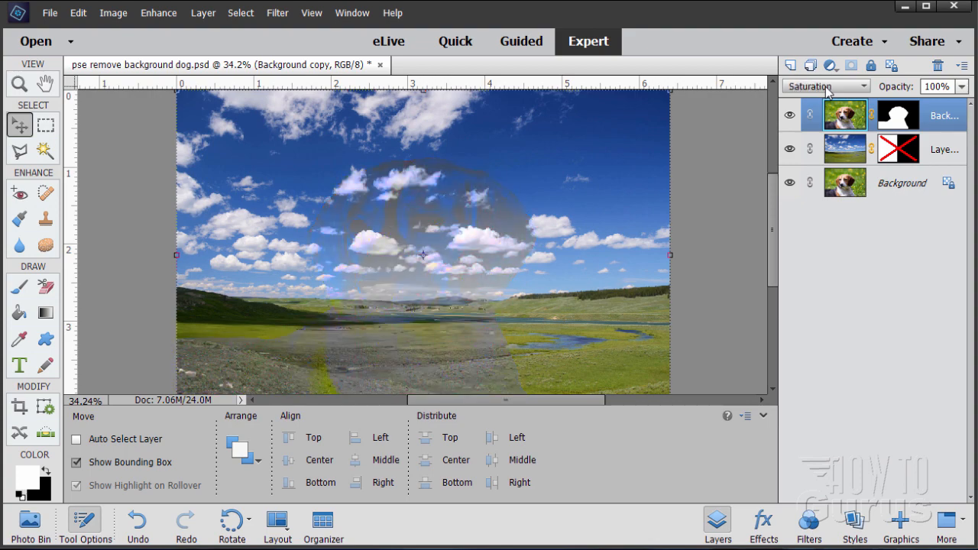
pyautogui.scroll(-1, 826, 90)
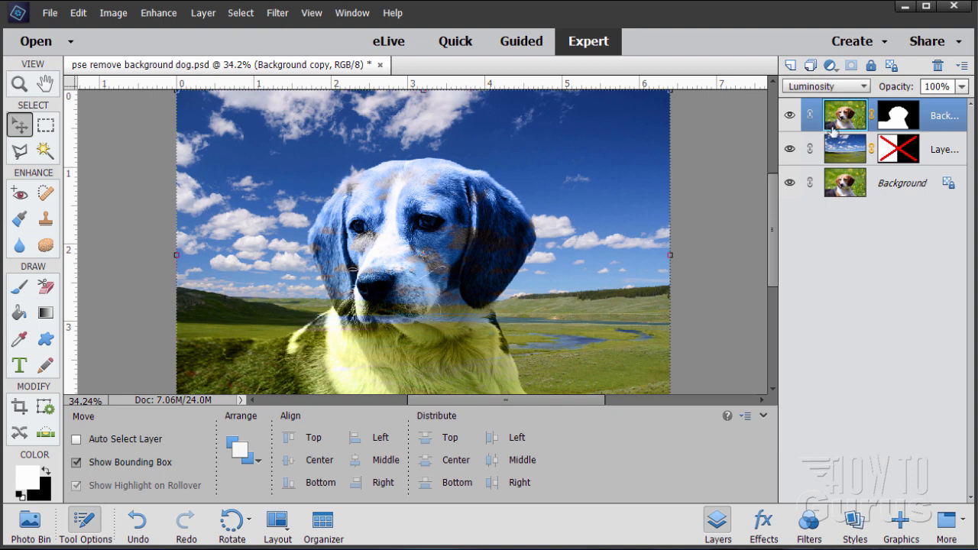
pyautogui.click(832, 87)
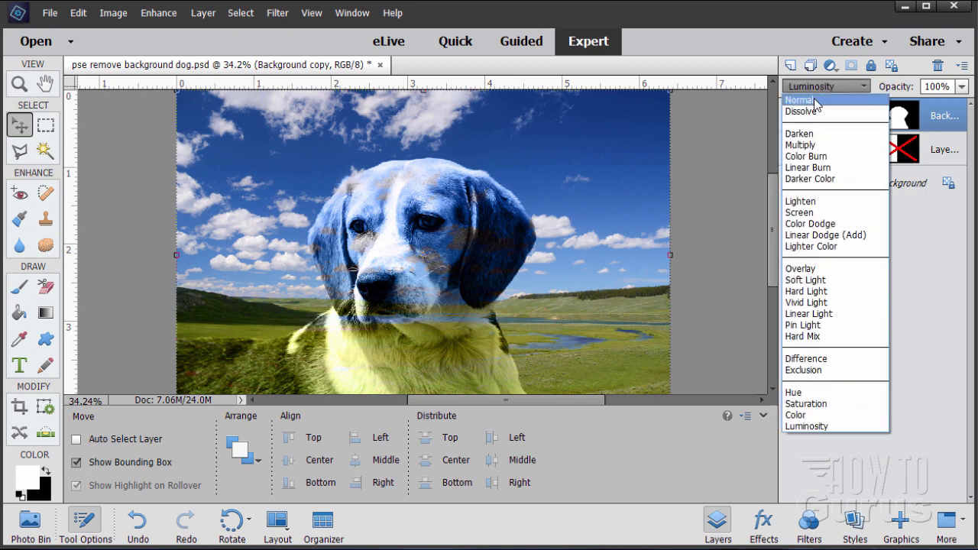
pyautogui.click(815, 100)
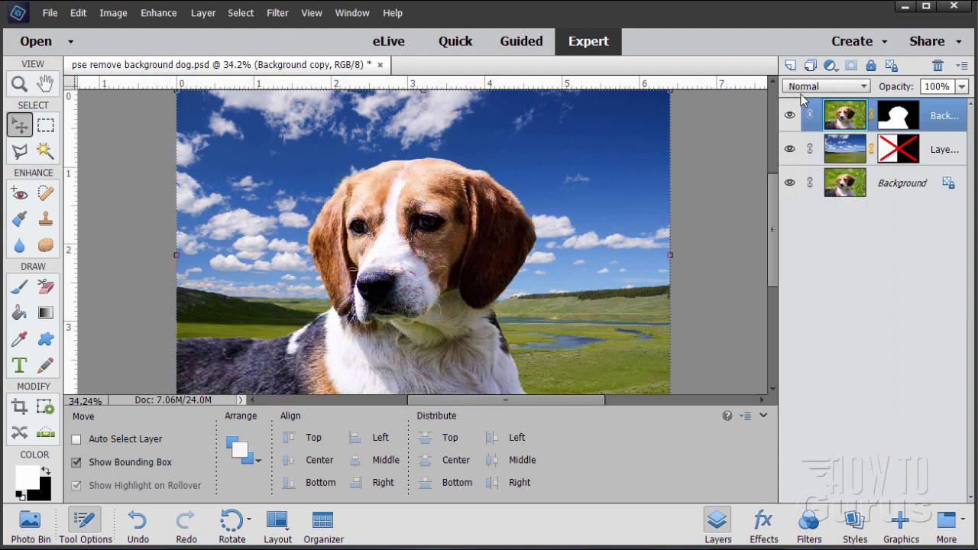
# Review the available blend modes for the masked dog layer once more and keep it on Normal
pyautogui.click(815, 87)
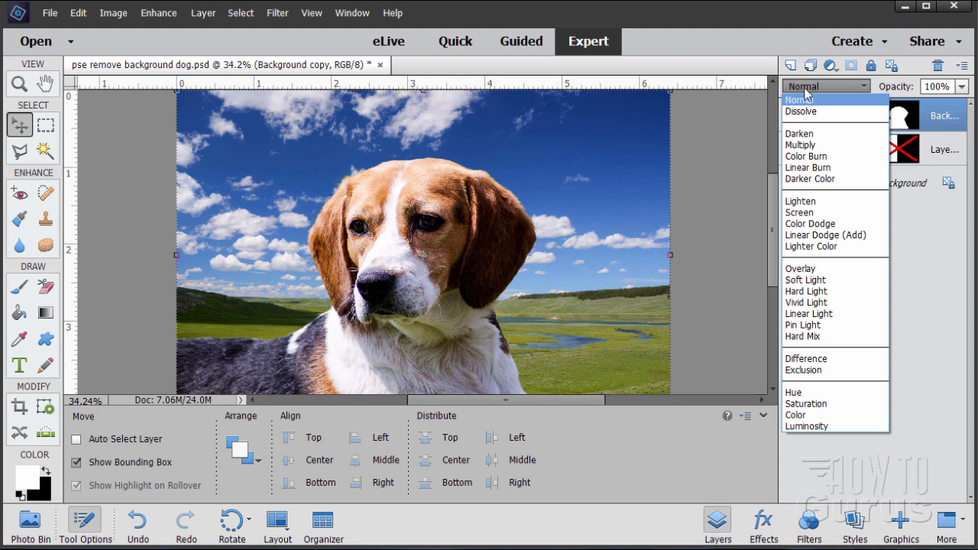
pyautogui.click(802, 98)
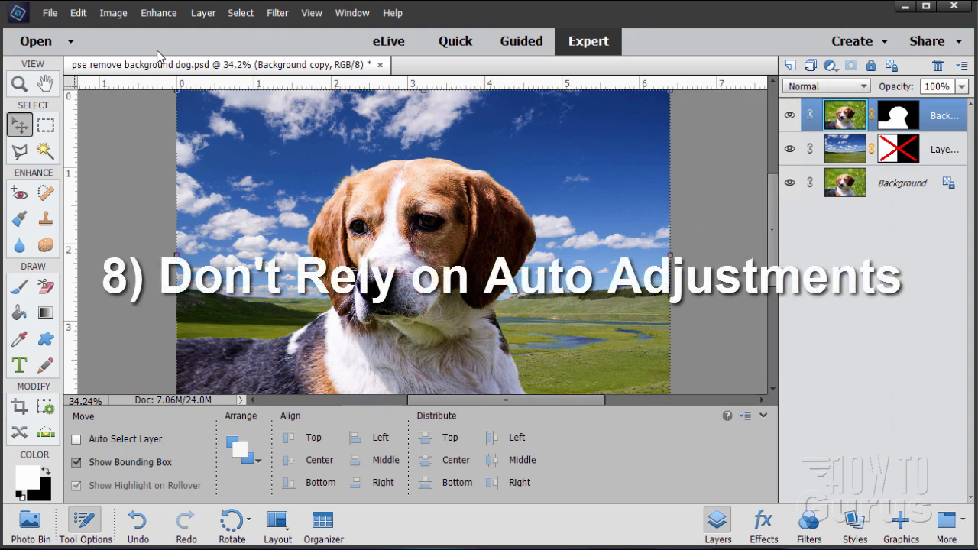
# Try the Auto Contrast adjustment on the masked dog layer and undo it
pyautogui.click(157, 13)
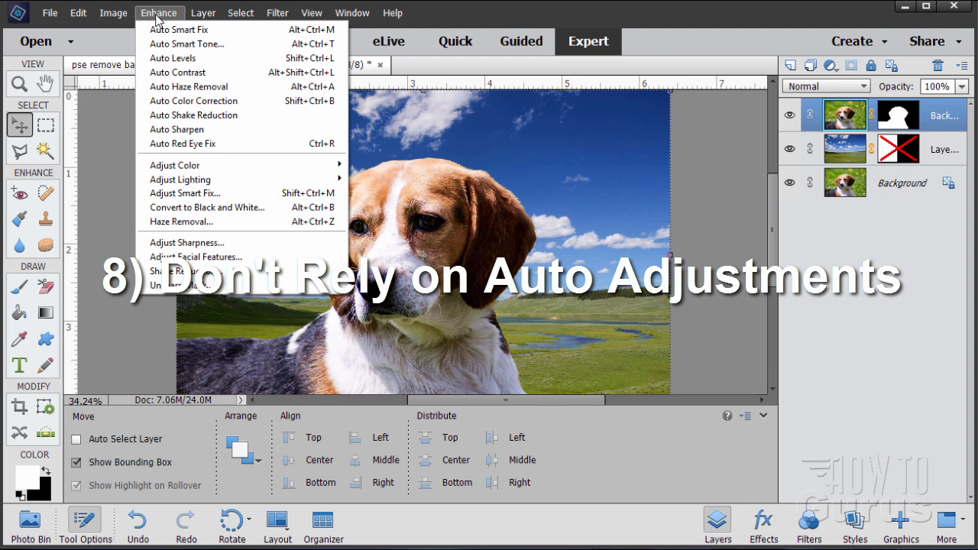
pyautogui.moveTo(196, 170)
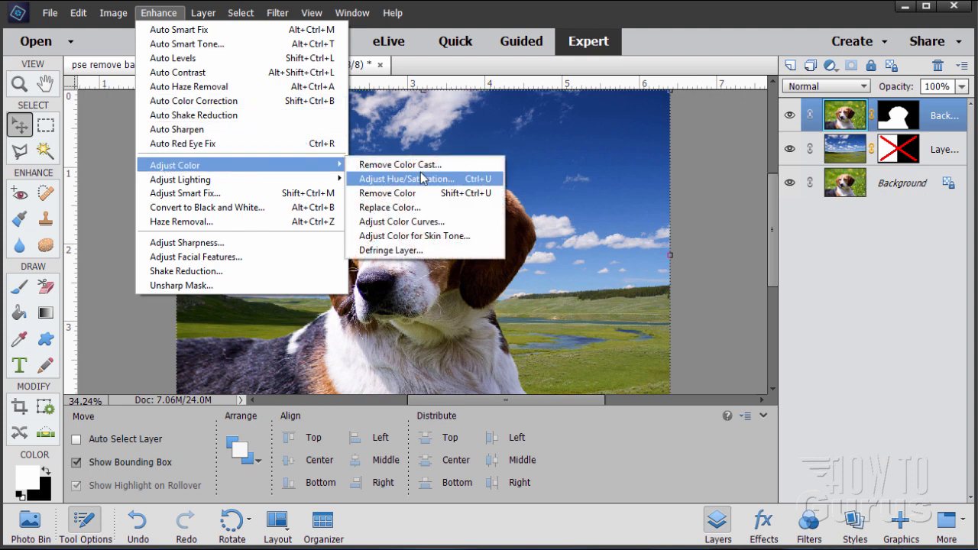
pyautogui.moveTo(253, 182)
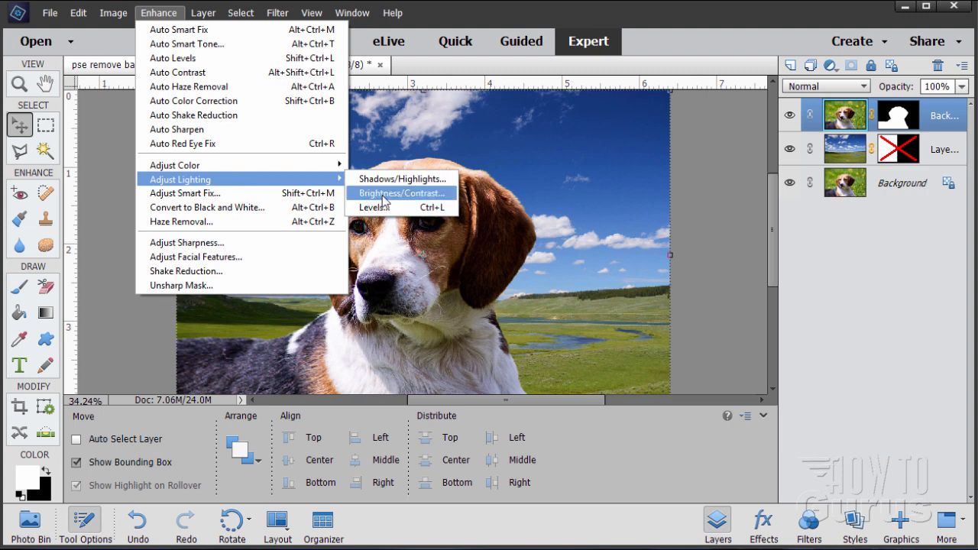
pyautogui.click(184, 73)
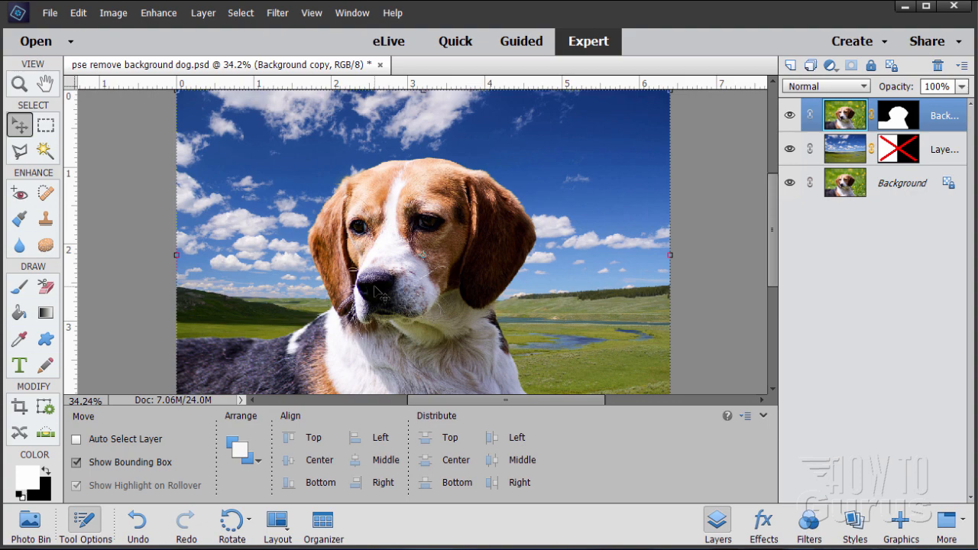
pyautogui.click(78, 13)
pyautogui.click(85, 30)
# Preview a contrast of about -22 on the masked dog layer with Brightness/Contrast and cancel the adjustment
pyautogui.click(160, 18)
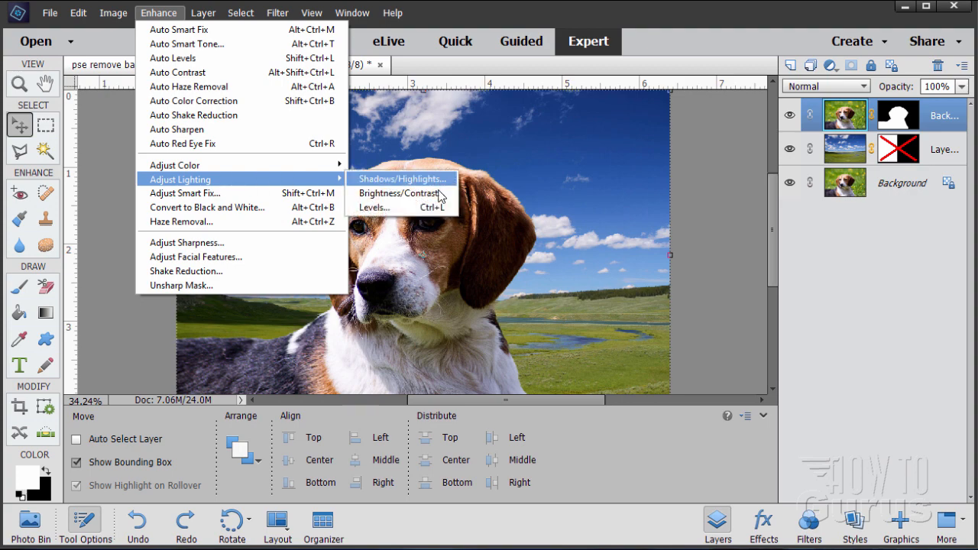
pyautogui.click(440, 194)
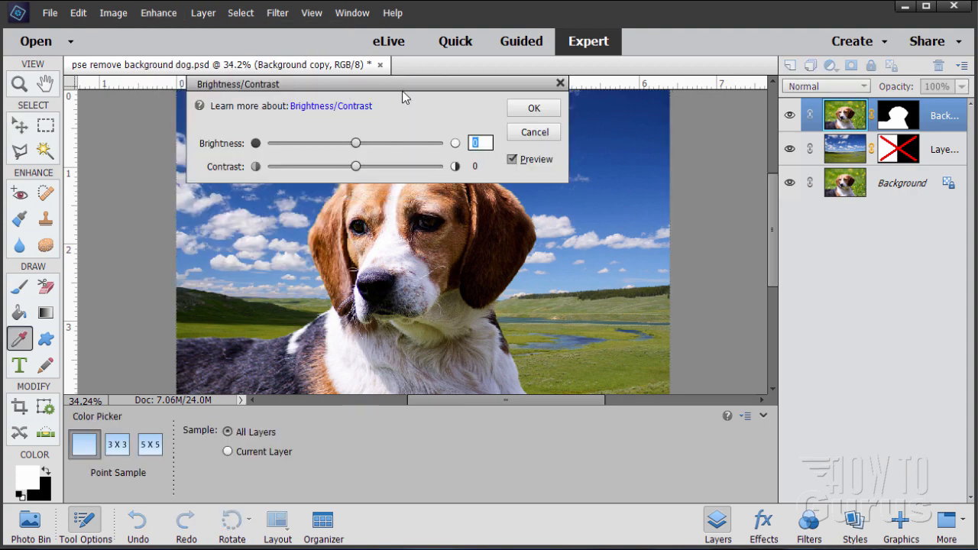
pyautogui.moveTo(402, 90); pyautogui.dragTo(642, 262)
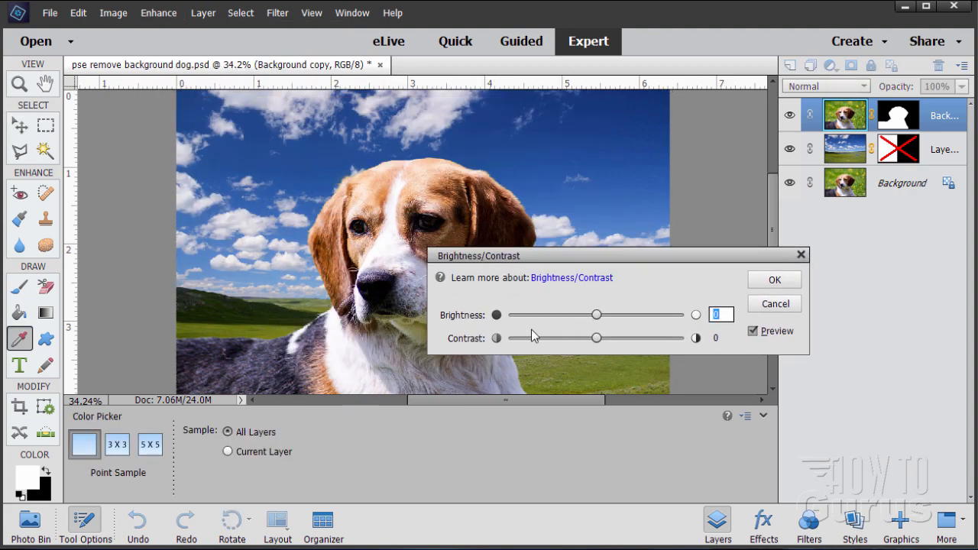
pyautogui.moveTo(597, 335); pyautogui.dragTo(576, 336)
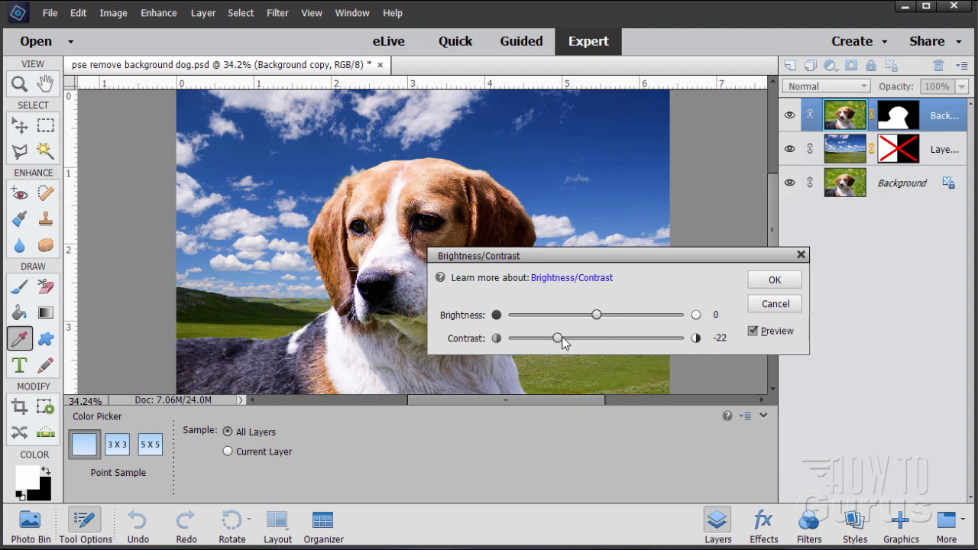
pyautogui.moveTo(562, 342); pyautogui.dragTo(597, 345)
pyautogui.click(774, 304)
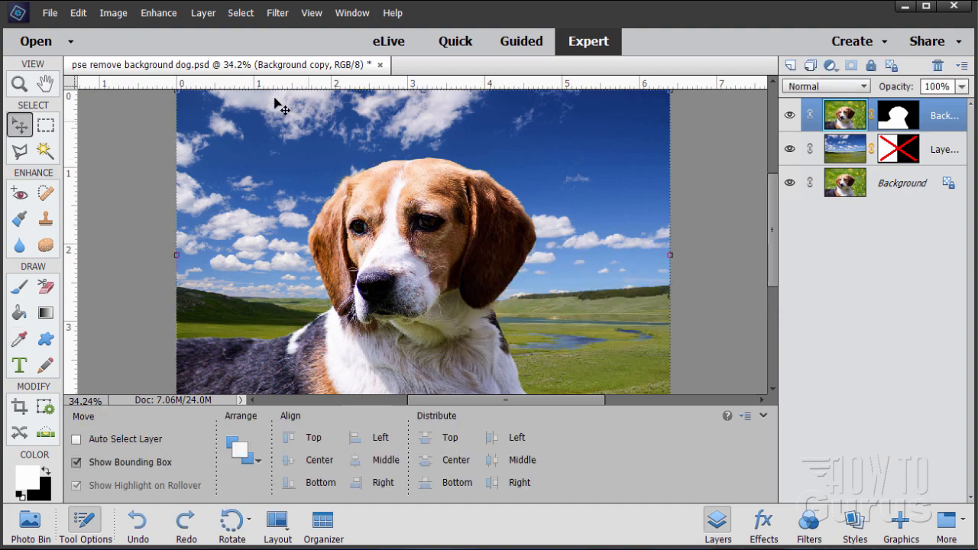
# Examine the manual Adjust Color and Adjust Lighting commands without applying any of them
pyautogui.click(162, 13)
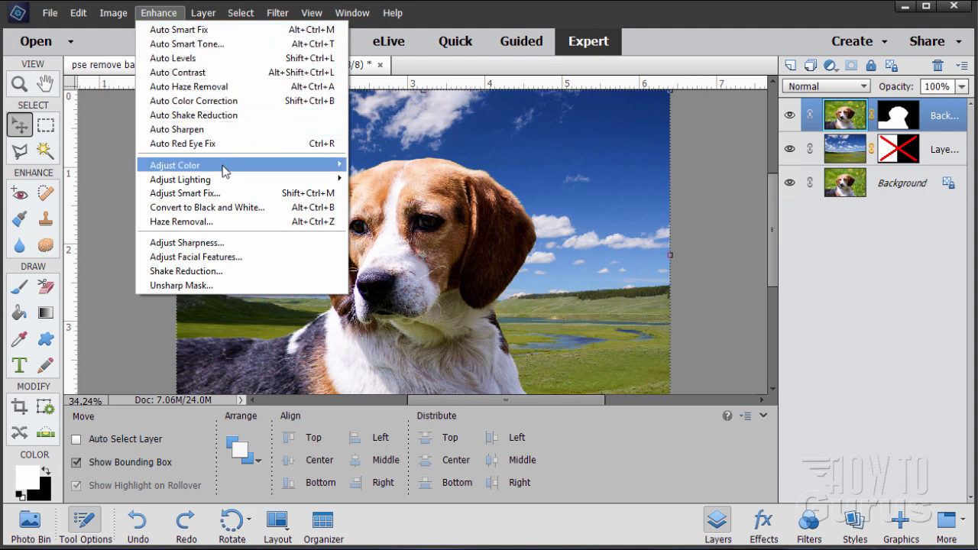
pyautogui.moveTo(224, 167)
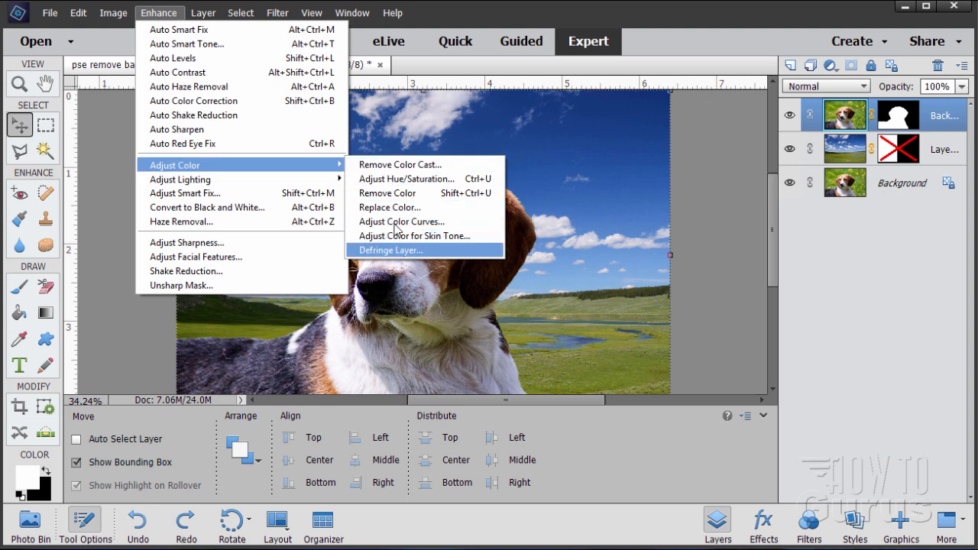
pyautogui.moveTo(331, 186)
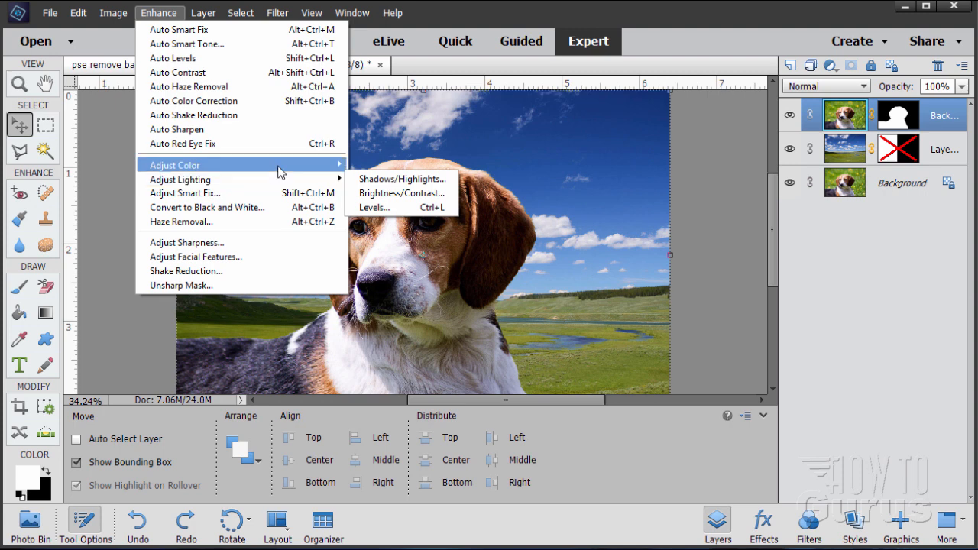
pyautogui.moveTo(336, 165)
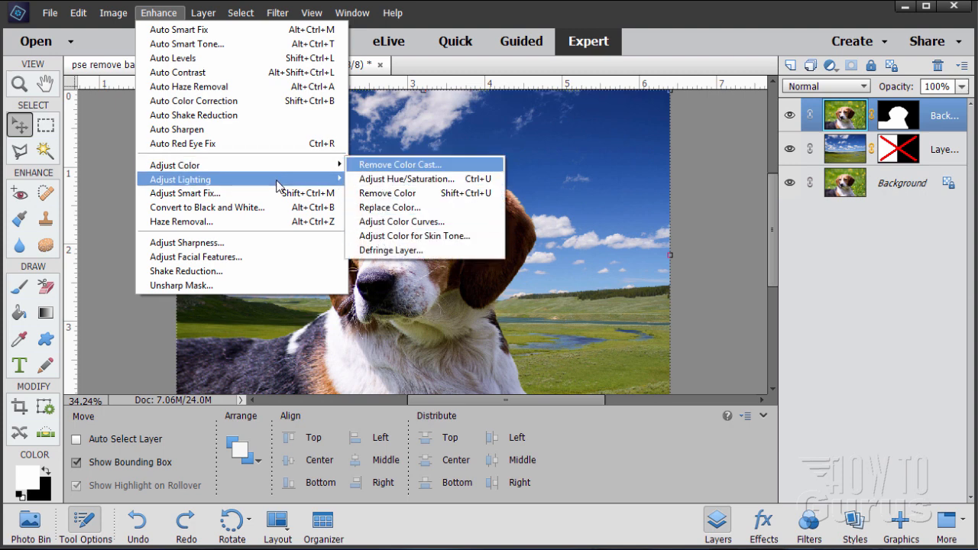
pyautogui.moveTo(277, 184)
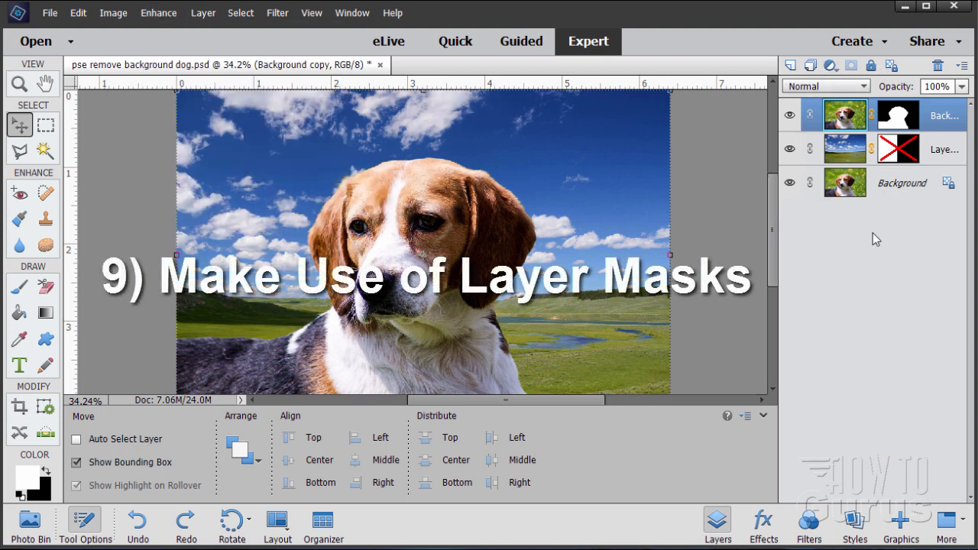
# Select the dog layer's mask and hide both the sky landscape layer and the Background layer
pyautogui.click(896, 128)
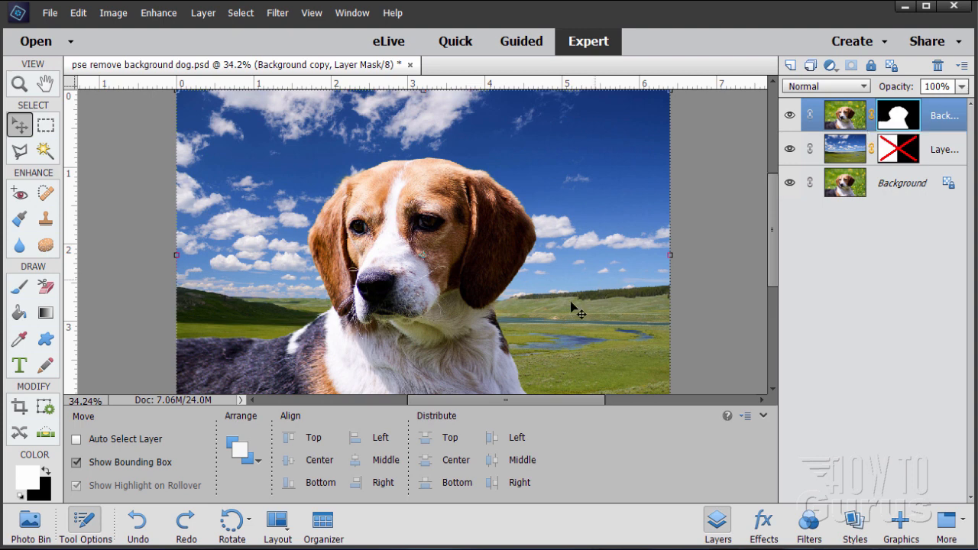
pyautogui.click(791, 149)
pyautogui.click(790, 184)
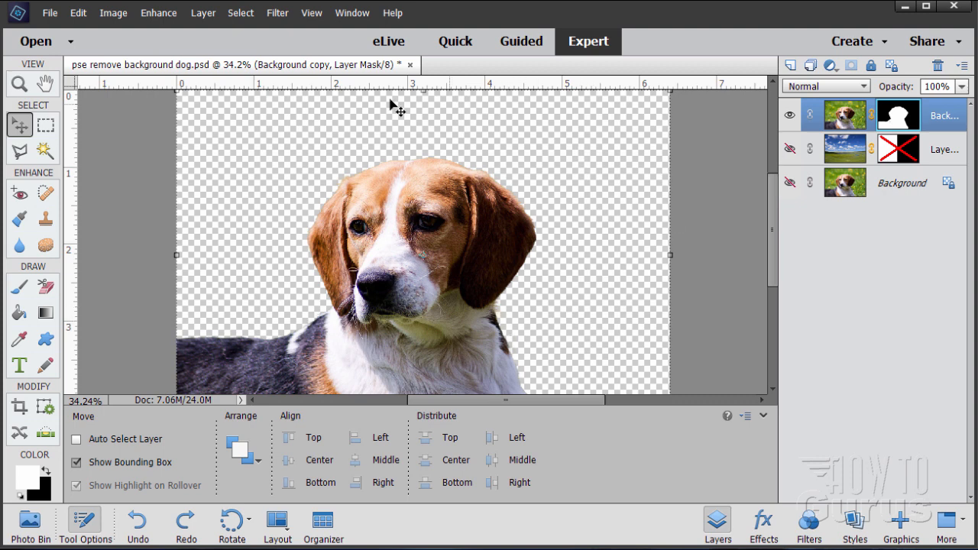
# Disable the dog layer's mask to reveal the original grass background, and enable the mask again
pyautogui.rightClick(891, 120)
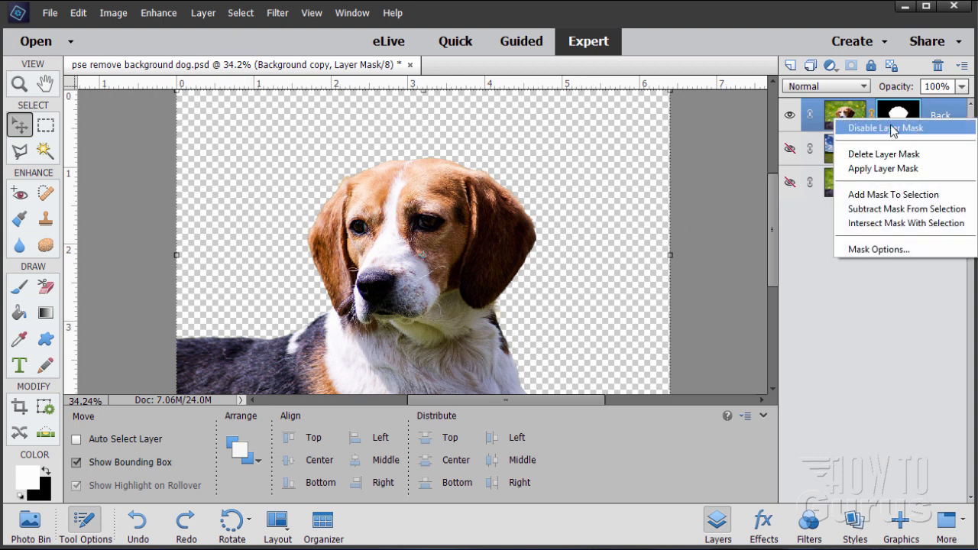
pyautogui.click(888, 130)
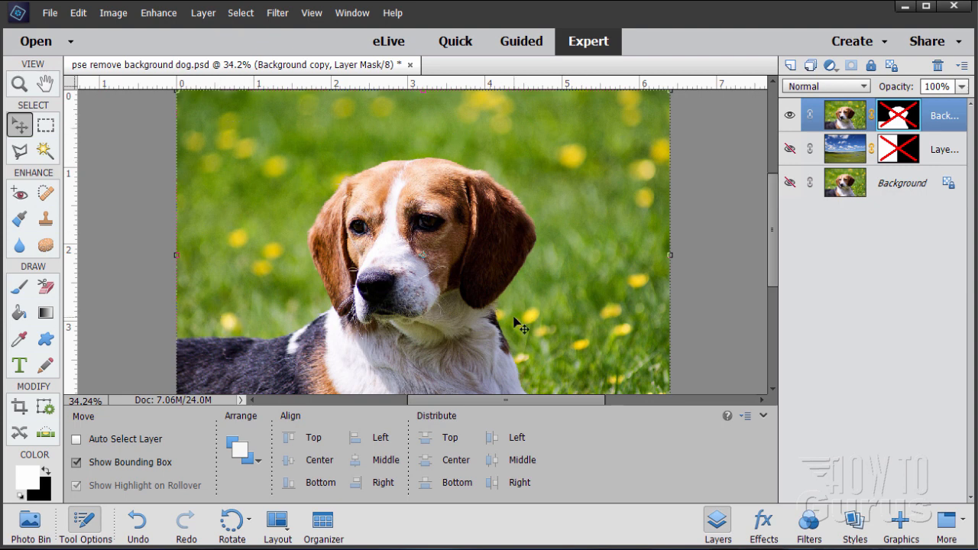
pyautogui.rightClick(903, 116)
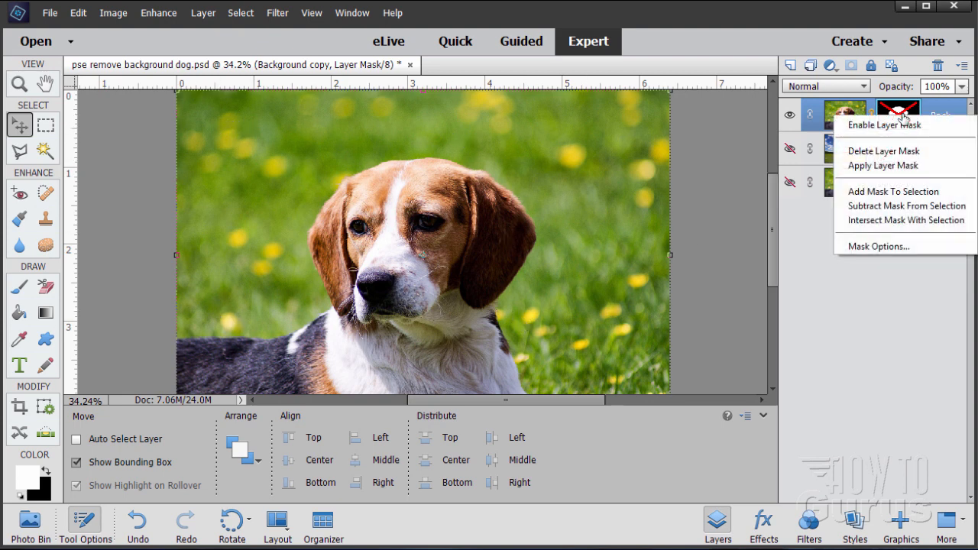
pyautogui.click(903, 125)
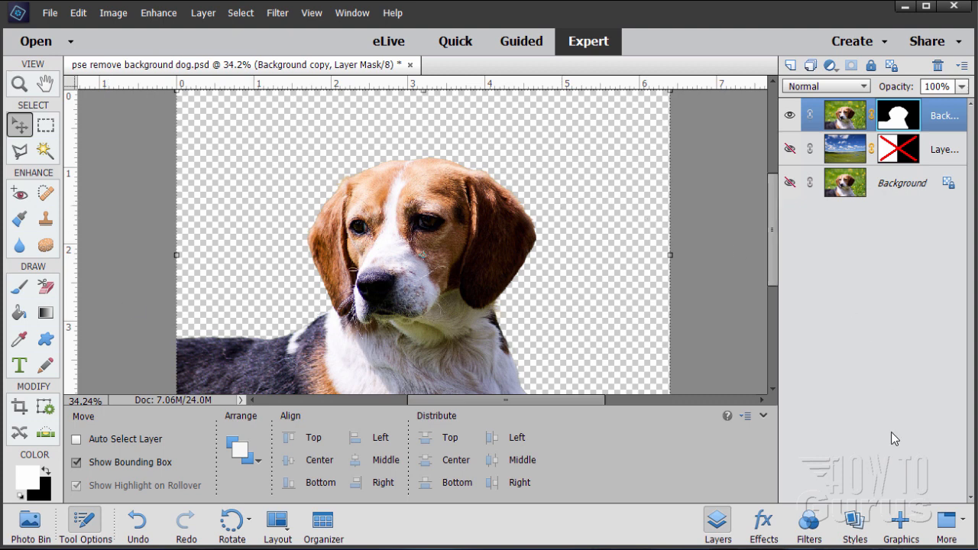
# Display the Graphics library sorted By Type, with Shapes as the category
pyautogui.click(901, 527)
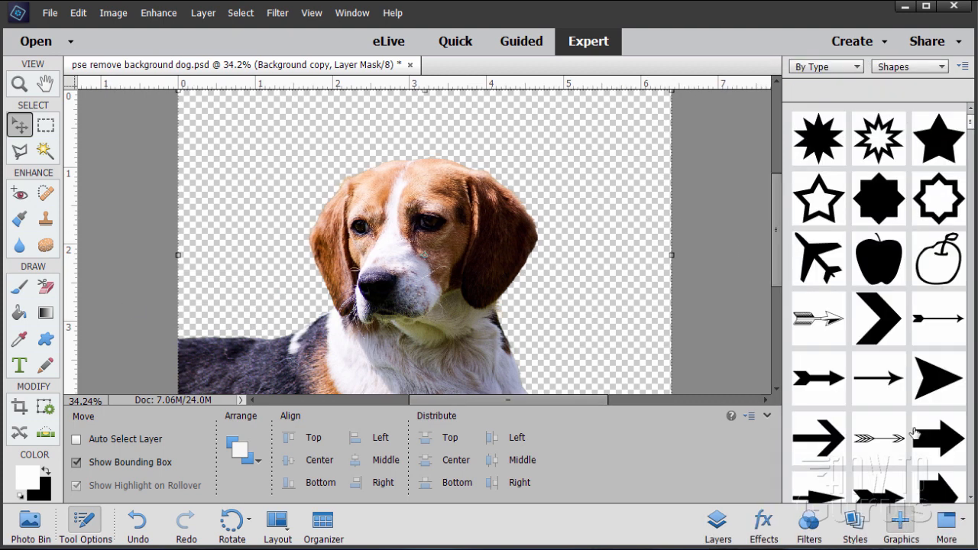
pyautogui.click(909, 67)
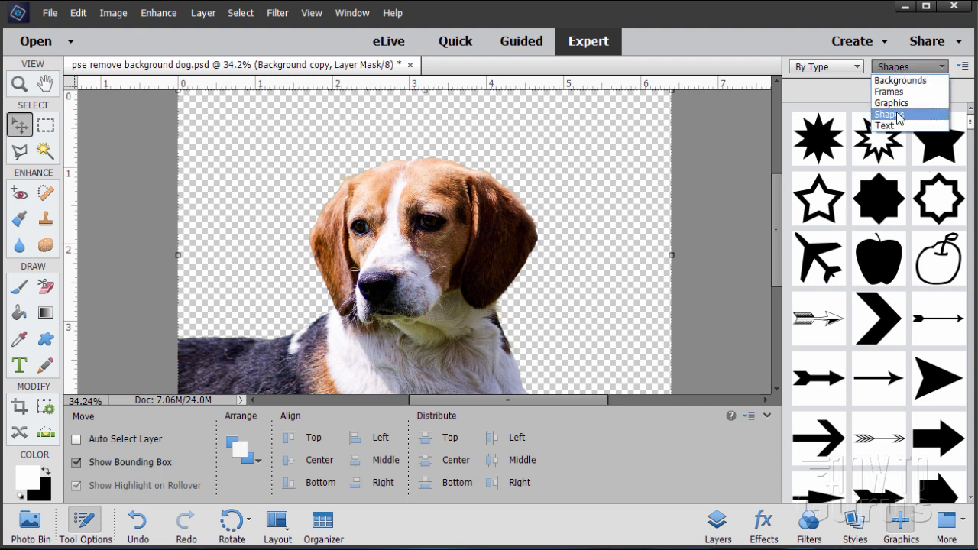
pyautogui.click(899, 115)
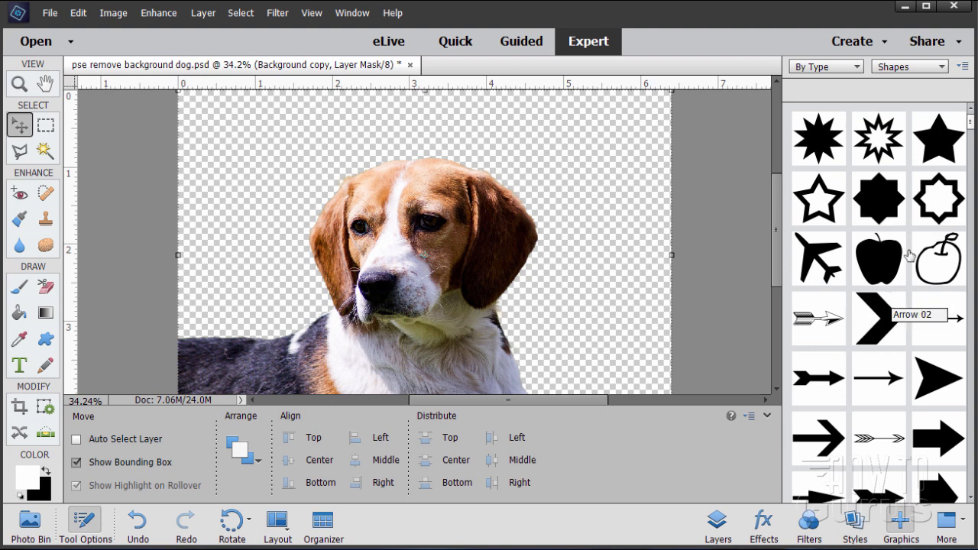
# Find the rough-edged heart among the shapes, add it to the image, and move it to the empty area above and right of the dog's head
pyautogui.scroll(-5, 912, 223)
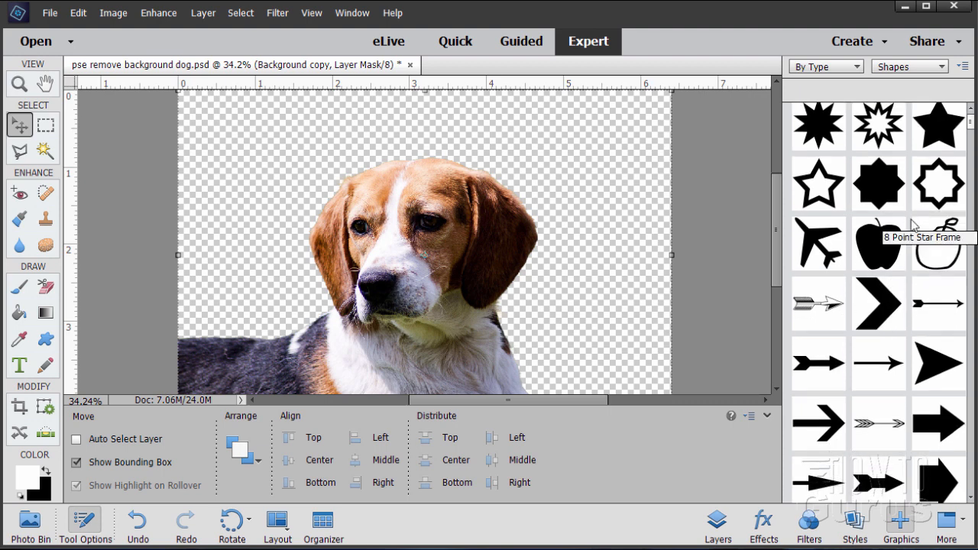
pyautogui.scroll(-8, 911, 222)
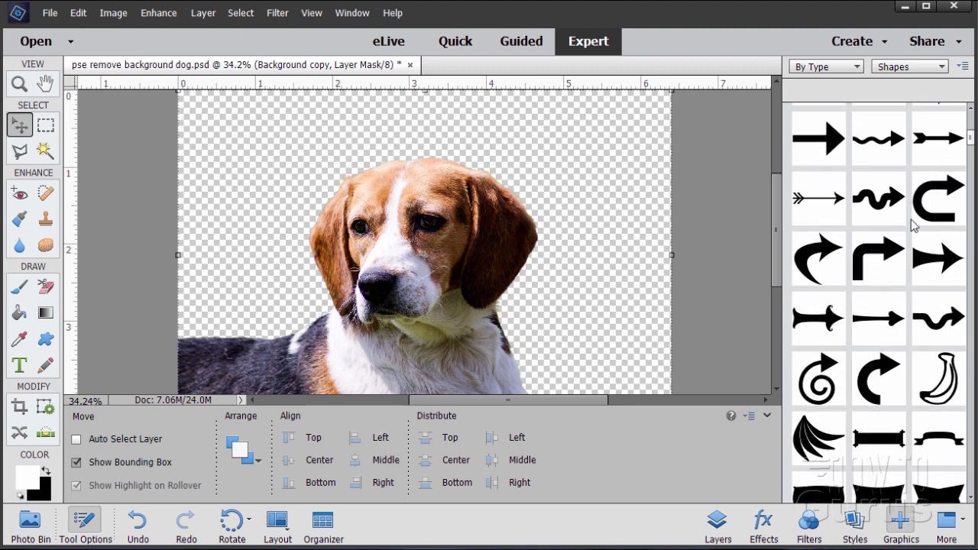
pyautogui.scroll(-10, 882, 267)
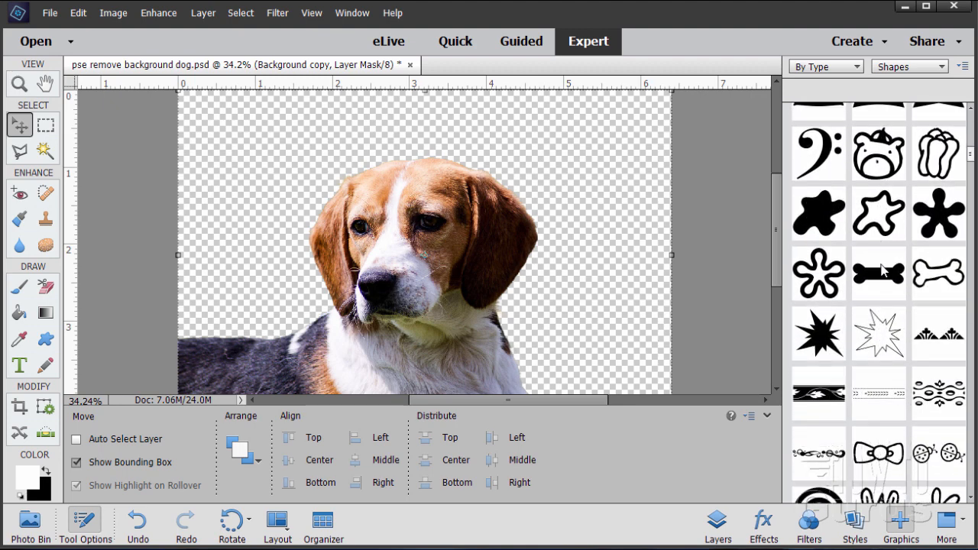
pyautogui.scroll(-12, 882, 269)
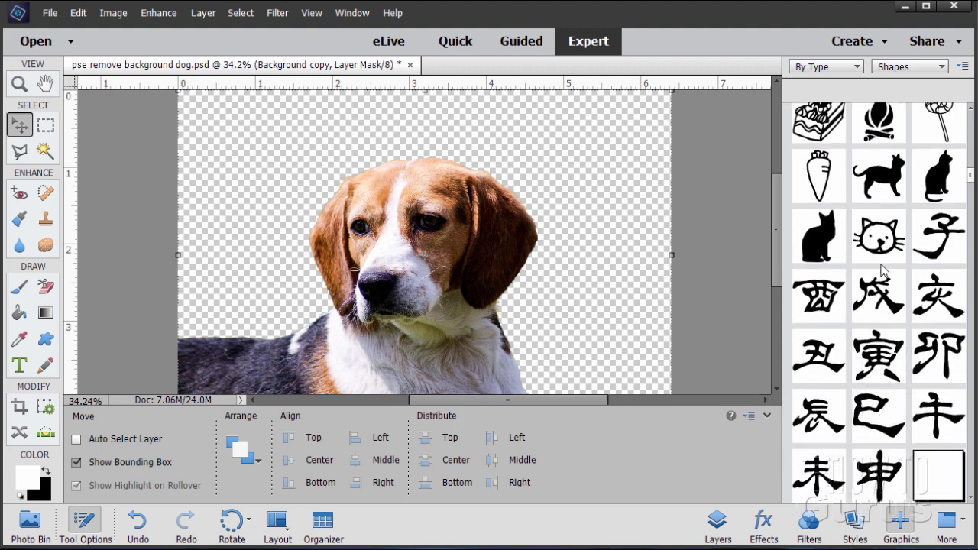
pyautogui.scroll(-10, 882, 269)
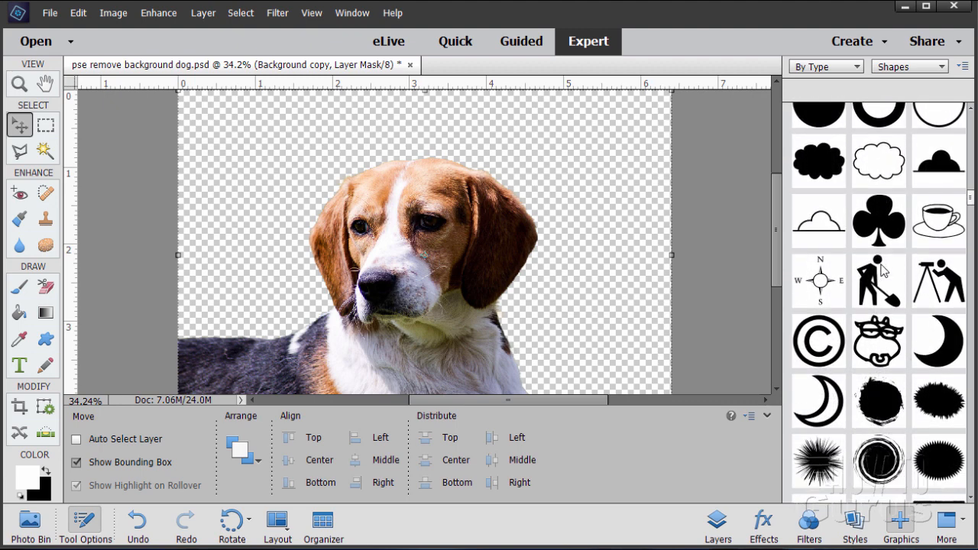
pyautogui.scroll(-5, 883, 269)
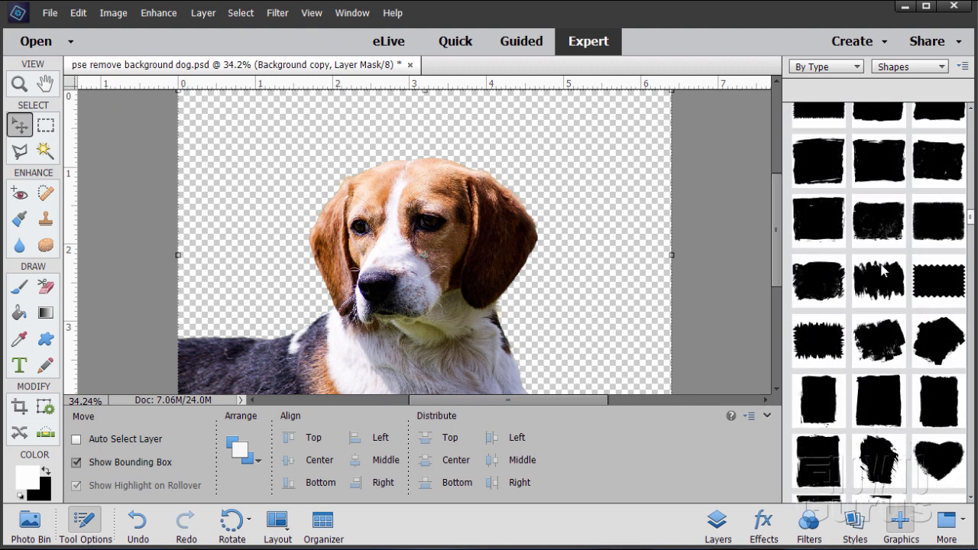
pyautogui.scroll(-1, 882, 269)
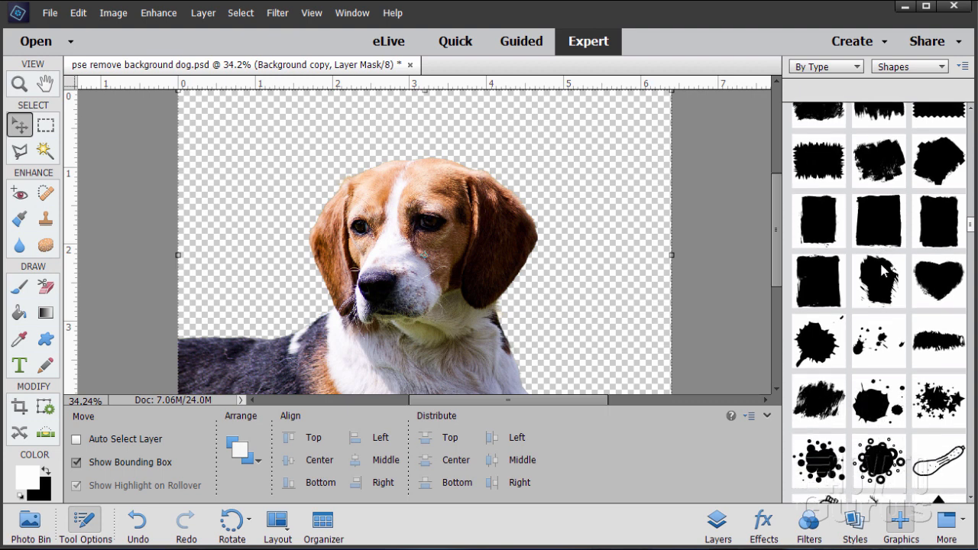
pyautogui.doubleClick(946, 287)
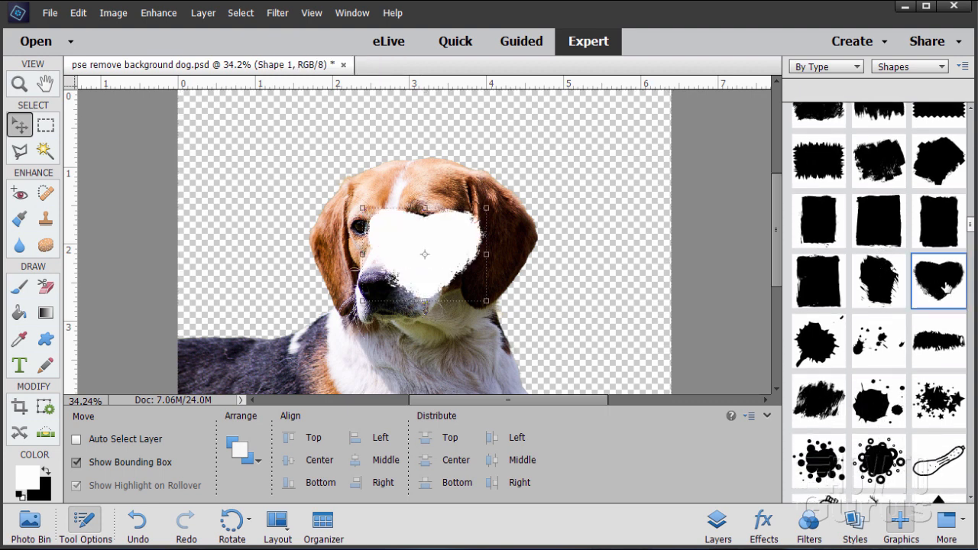
pyautogui.moveTo(453, 252); pyautogui.dragTo(610, 171)
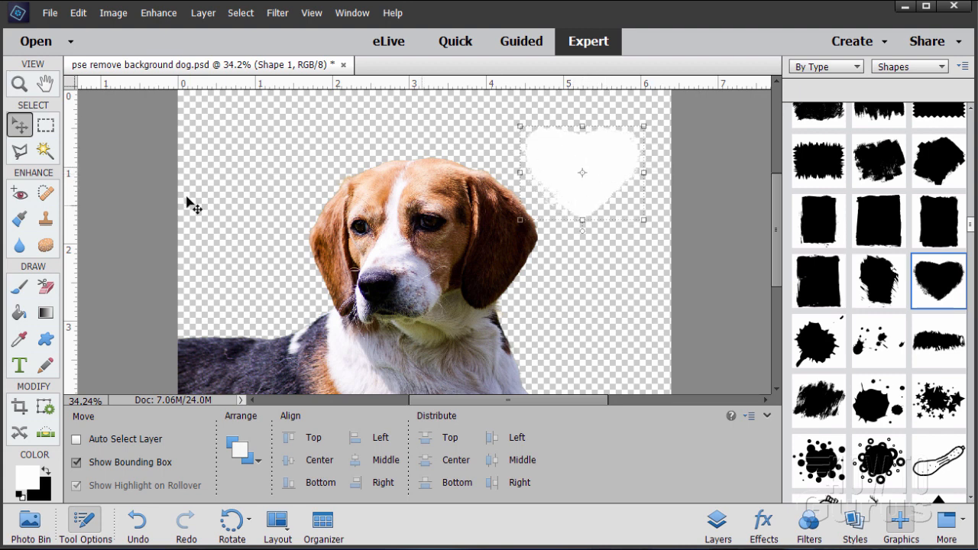
# Set the foreground color to black (000000) and fill the white heart with it using the Paint Bucket
pyautogui.click(25, 319)
pyautogui.click(49, 472)
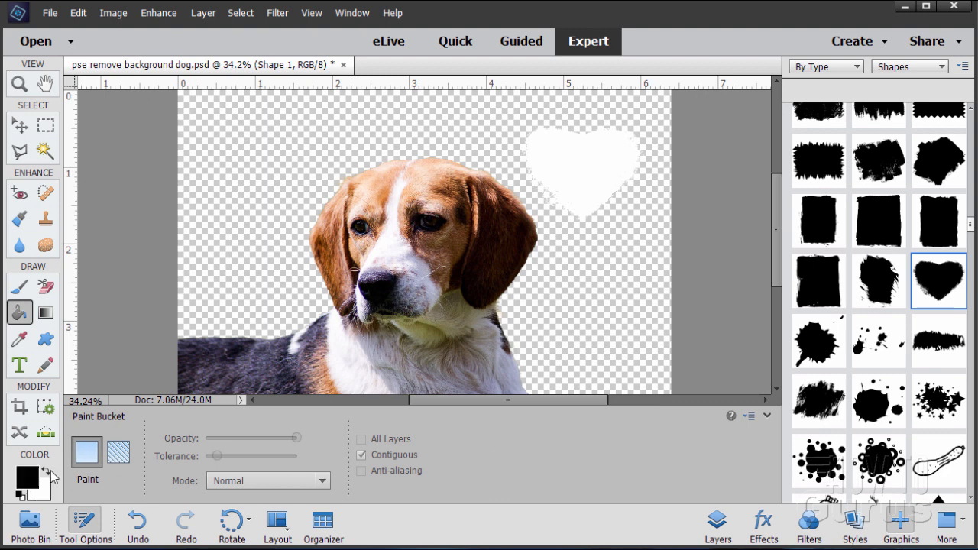
pyautogui.click(28, 480)
pyautogui.click(603, 168)
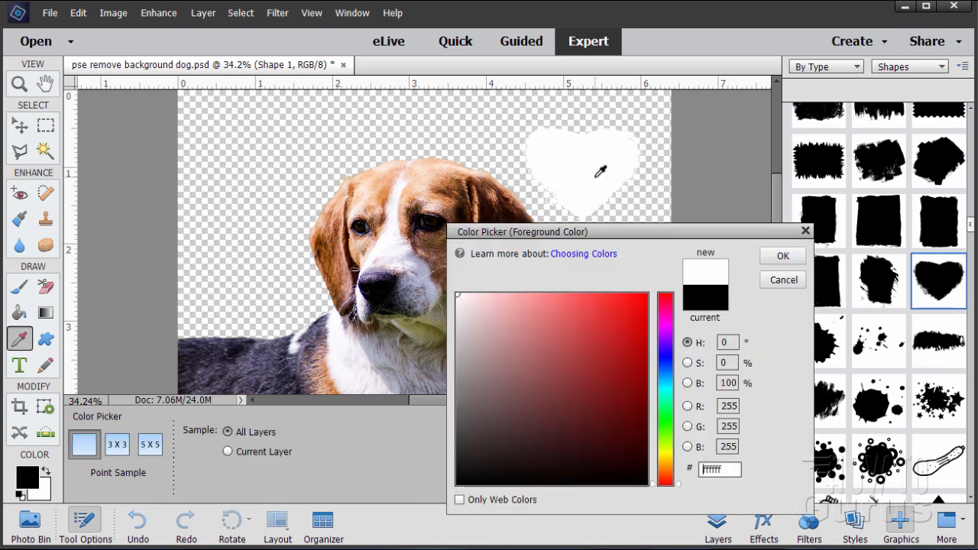
pyautogui.click(458, 481)
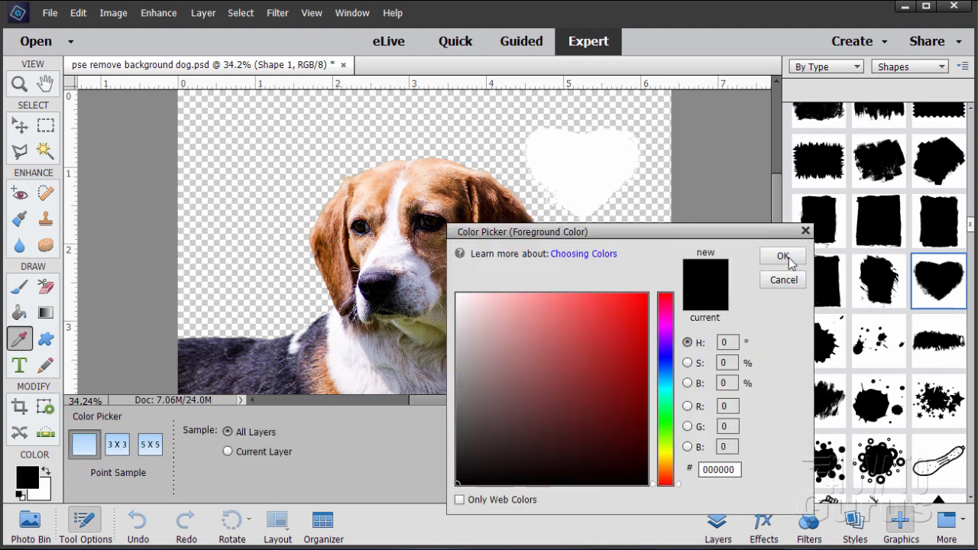
pyautogui.click(783, 256)
pyautogui.click(631, 202)
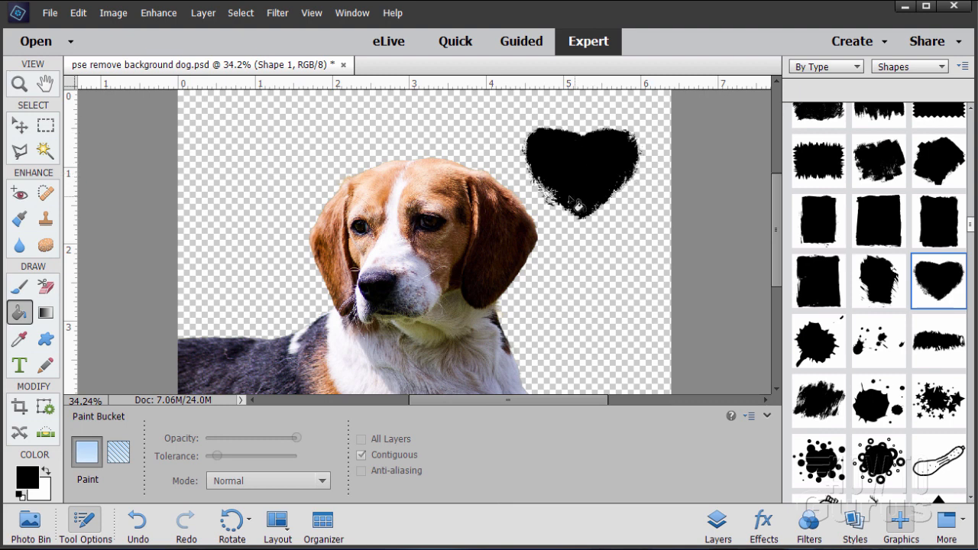
# Enlarge the heart proportionally to about 292% and position it over the dog's head and chest
pyautogui.click(20, 126)
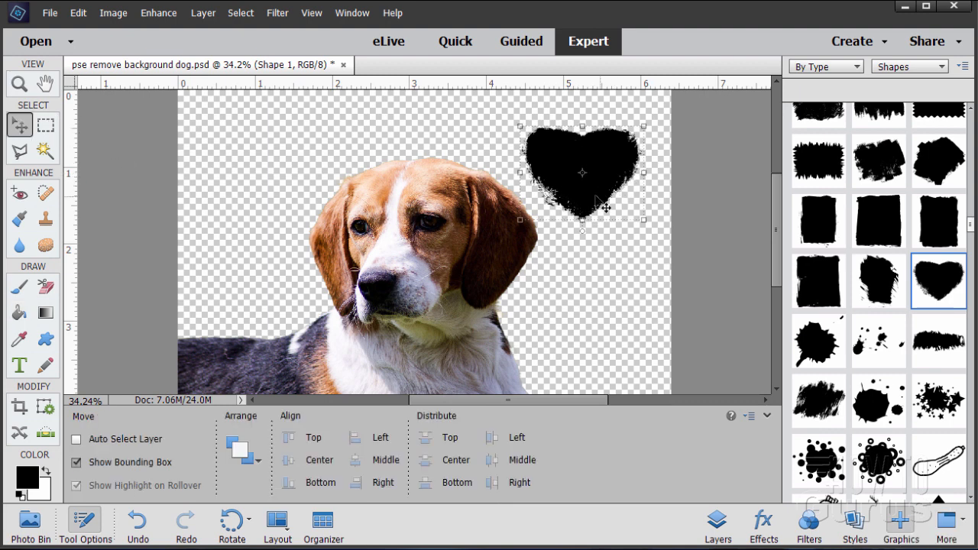
pyautogui.moveTo(611, 170)
pyautogui.mouseDown()
pyautogui.moveTo(611, 186)
pyautogui.moveTo(616, 178)
pyautogui.mouseUp()
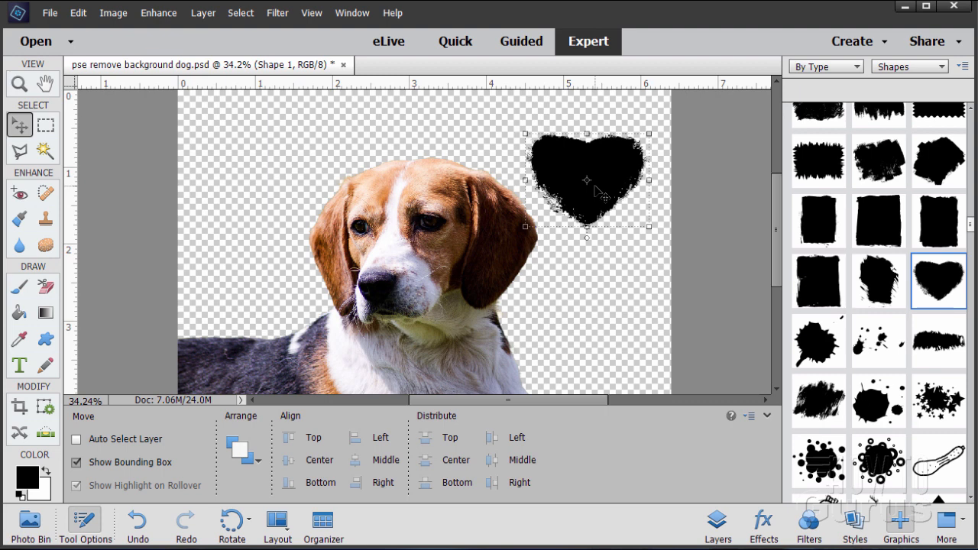
pyautogui.moveTo(565, 181); pyautogui.dragTo(260, 158)
pyautogui.moveTo(344, 208); pyautogui.dragTo(600, 385)
pyautogui.moveTo(425, 316)
pyautogui.mouseDown()
pyautogui.moveTo(470, 327)
pyautogui.moveTo(442, 318)
pyautogui.mouseUp()
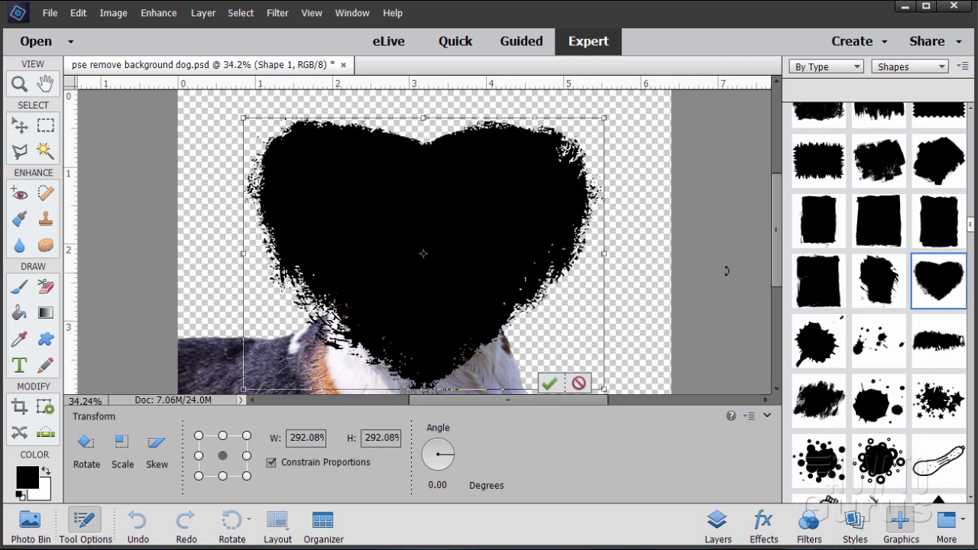
pyautogui.scroll(-3, 777, 274)
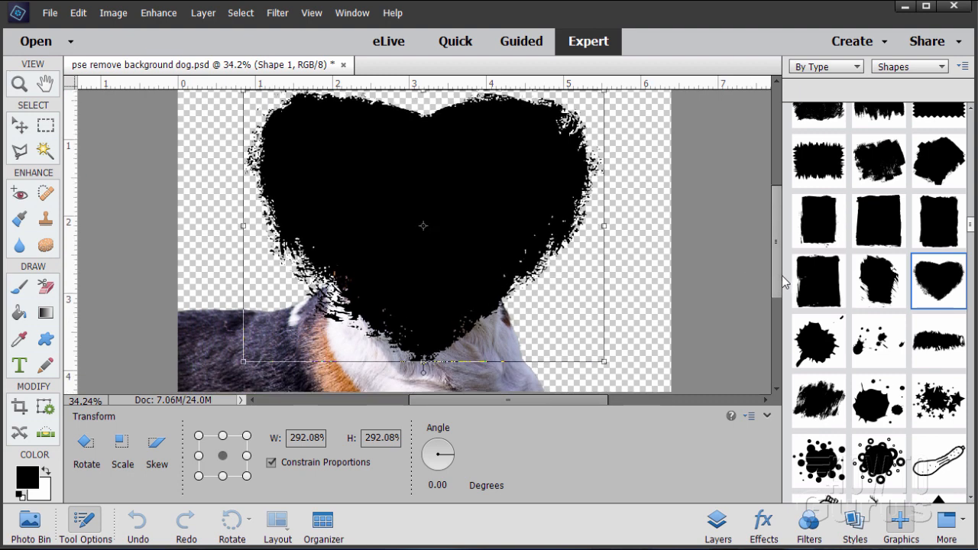
pyautogui.moveTo(773, 271); pyautogui.dragTo(773, 270)
pyautogui.moveTo(481, 276); pyautogui.dragTo(482, 285)
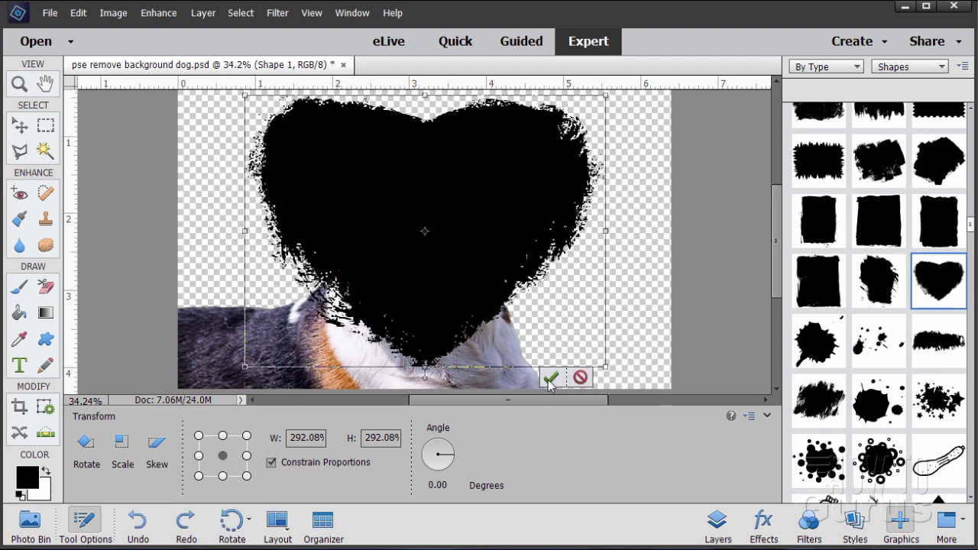
pyautogui.click(553, 378)
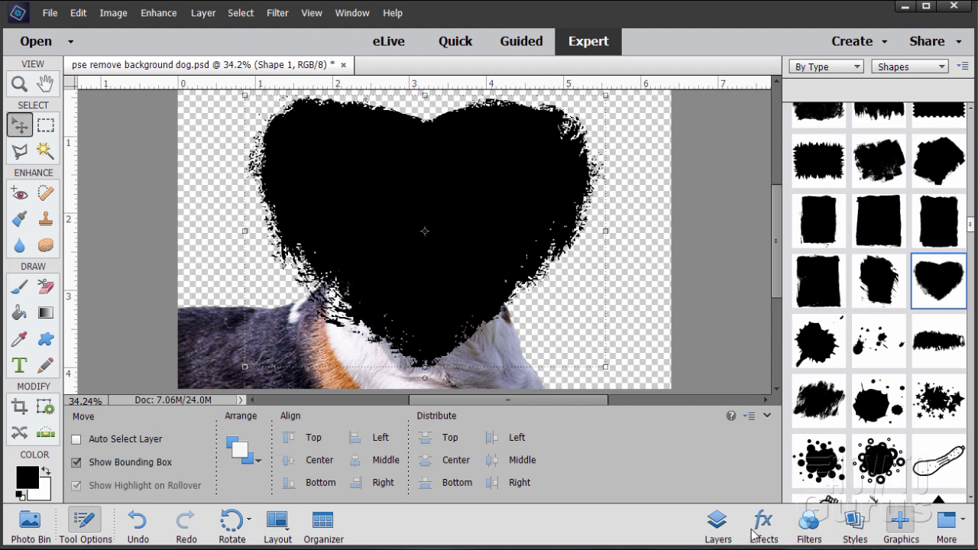
# Disable the layer mask on the Background copy dog layer
pyautogui.click(717, 523)
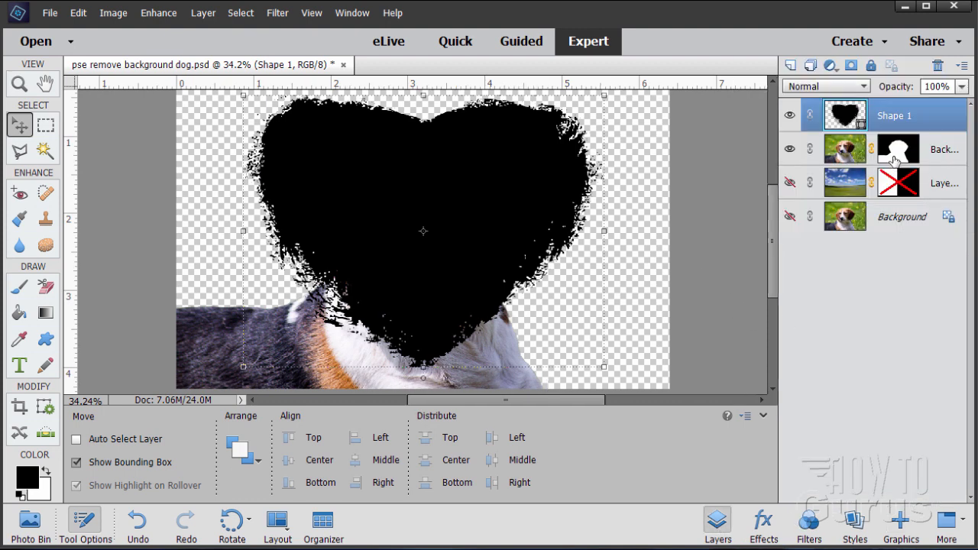
pyautogui.click(896, 156)
pyautogui.rightClick(900, 156)
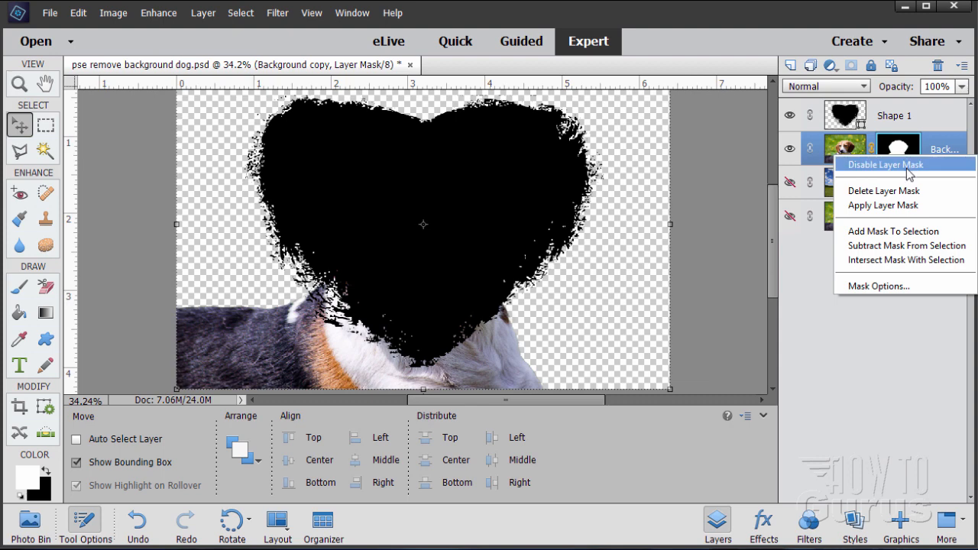
pyautogui.click(905, 163)
# Move the Shape 1 heart layer beneath the dog layer and clip the dog layer to the heart
pyautogui.moveTo(853, 136); pyautogui.dragTo(844, 174)
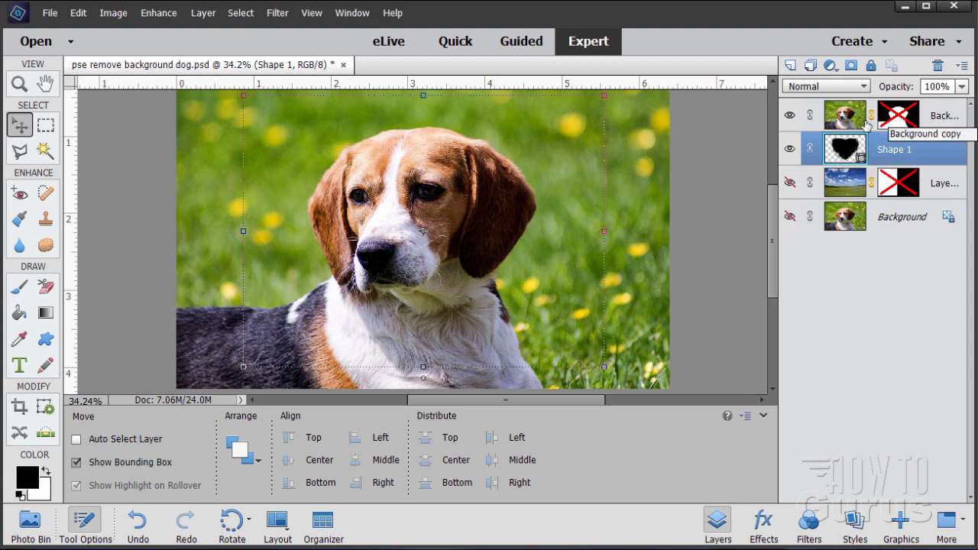
pyautogui.rightClick(935, 117)
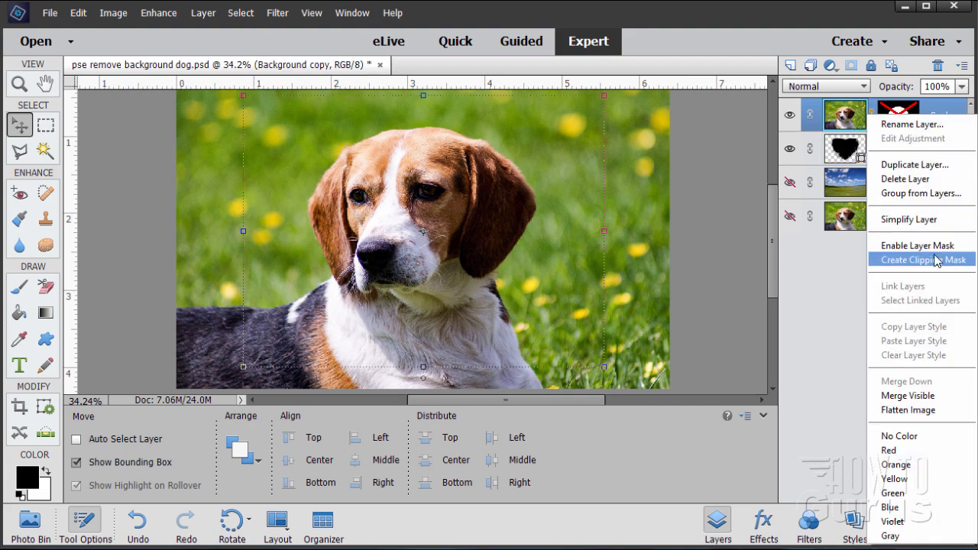
pyautogui.click(916, 260)
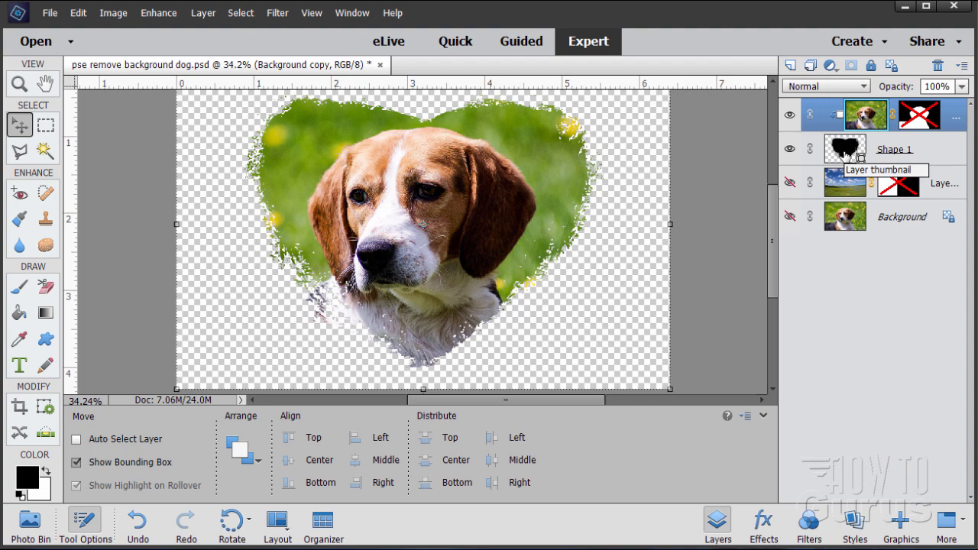
# Release the dog layer's clipping mask and move the Shape 1 heart layer back above the dog layer
pyautogui.rightClick(836, 119)
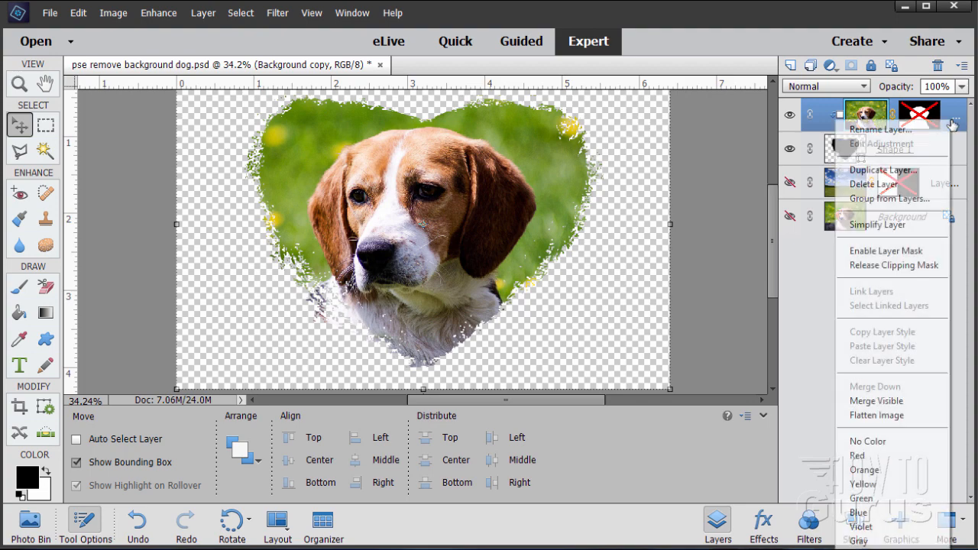
pyautogui.click(911, 267)
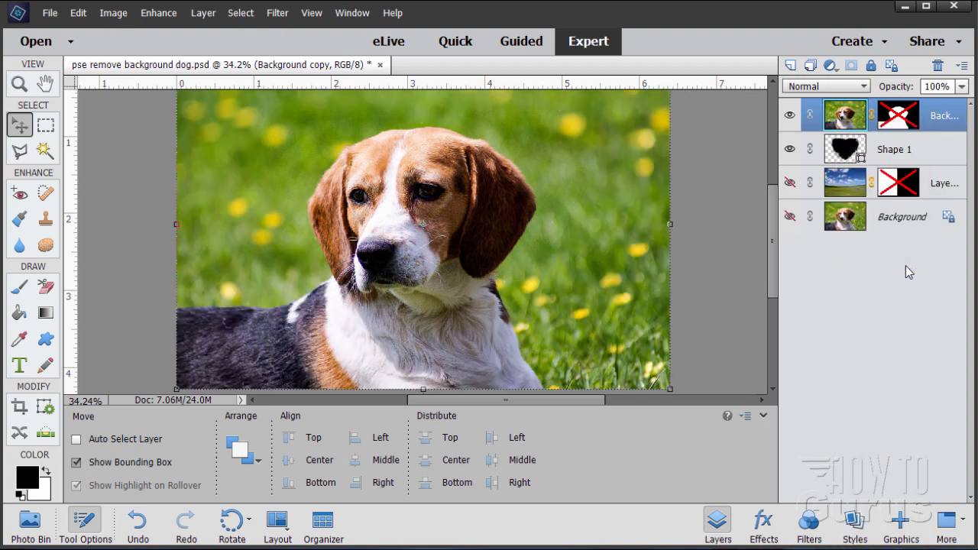
pyautogui.moveTo(844, 153); pyautogui.dragTo(844, 107)
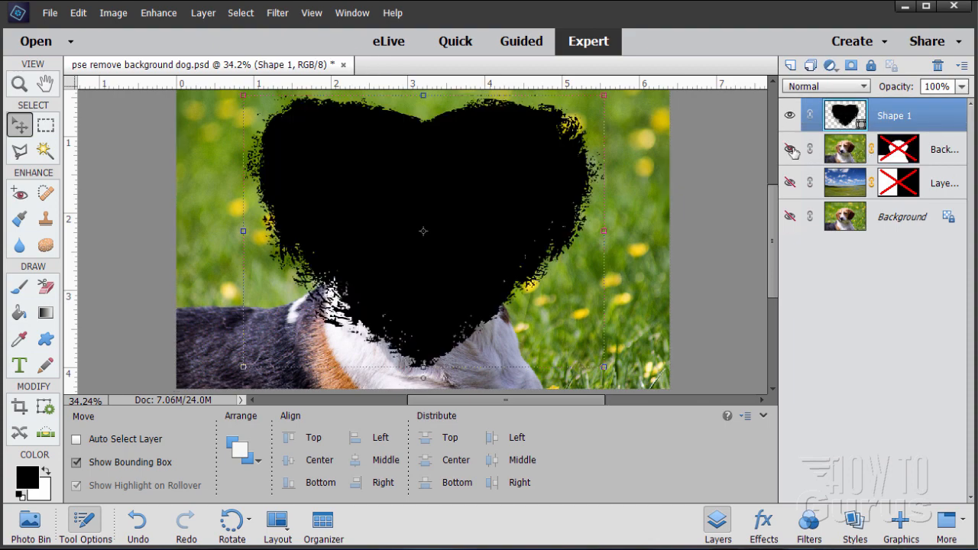
# Hide the dog layer and apply the dark green style from the Glass Buttons category to the heart
pyautogui.click(791, 149)
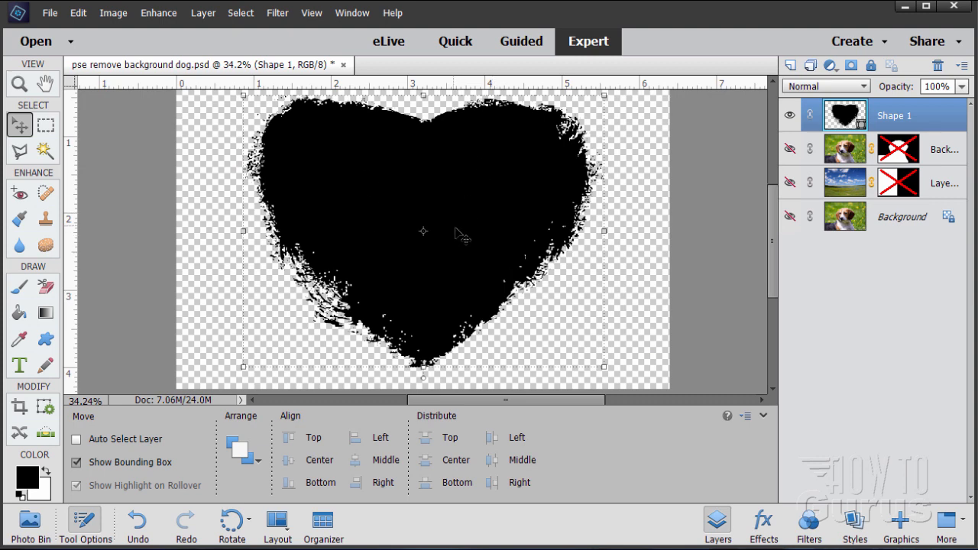
pyautogui.click(764, 527)
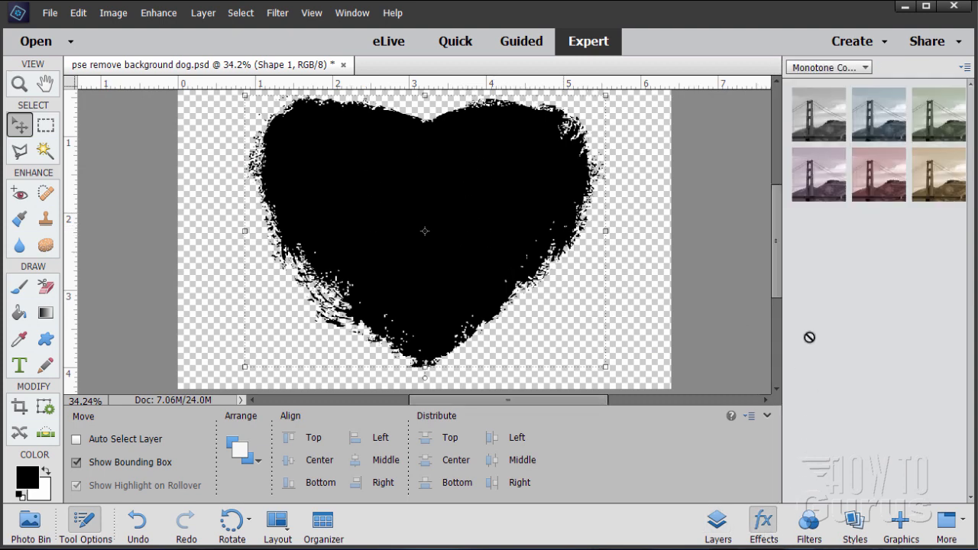
pyautogui.click(834, 68)
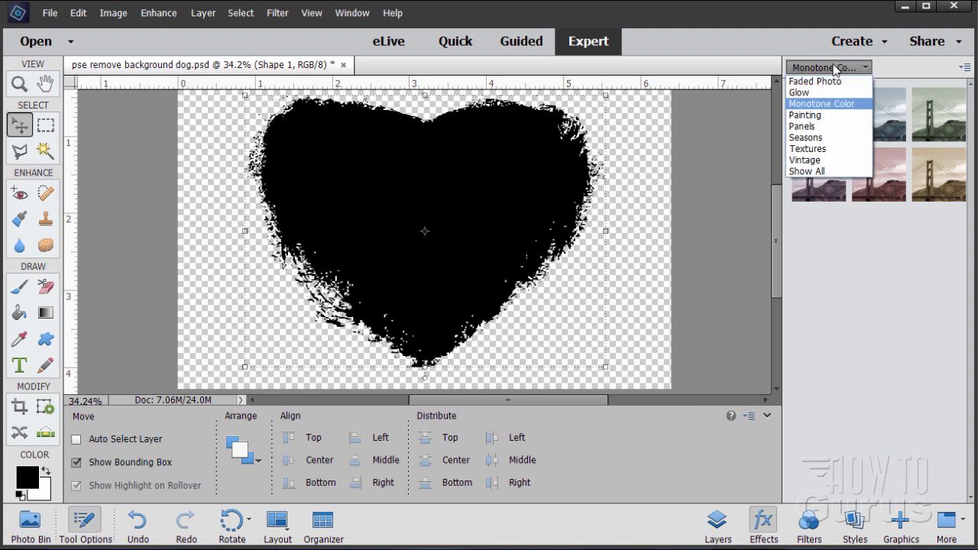
pyautogui.click(834, 68)
pyautogui.click(856, 521)
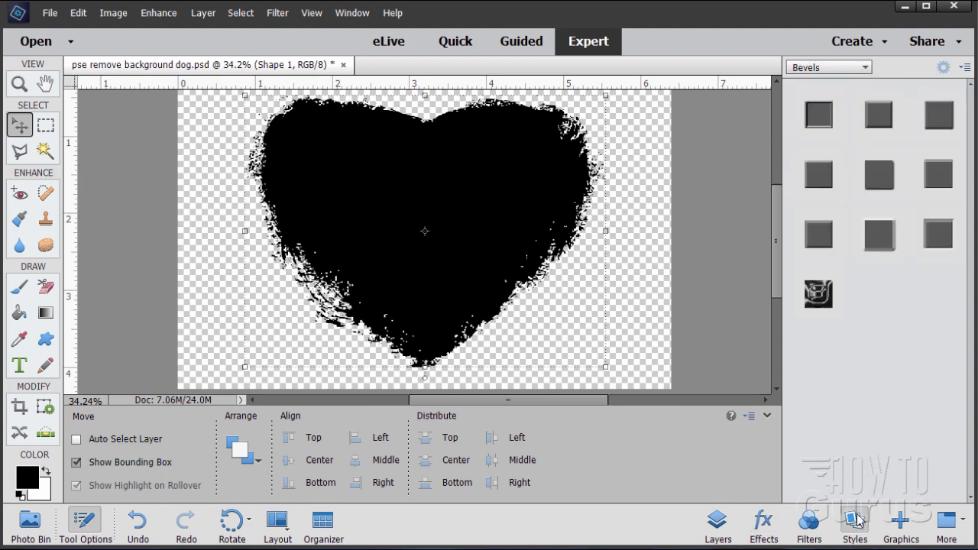
pyautogui.click(836, 70)
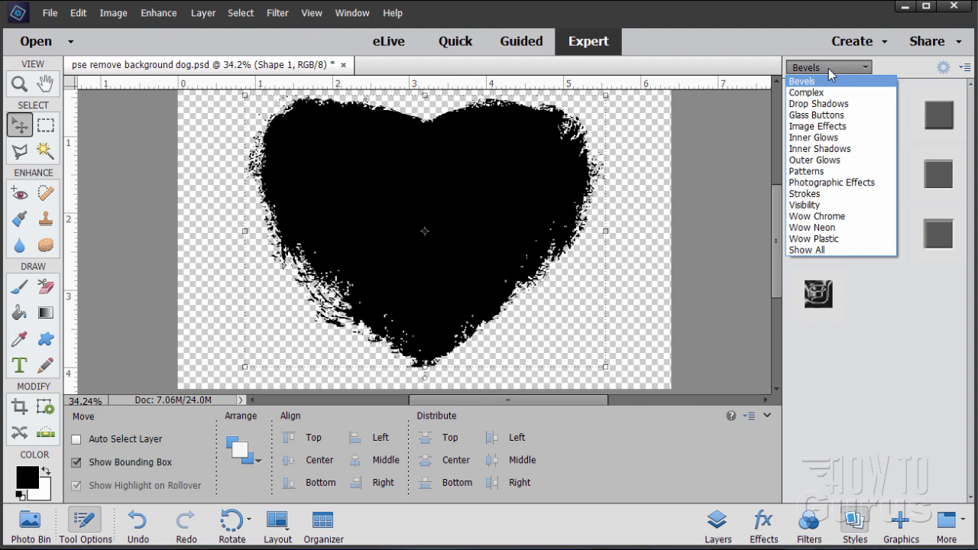
pyautogui.click(817, 114)
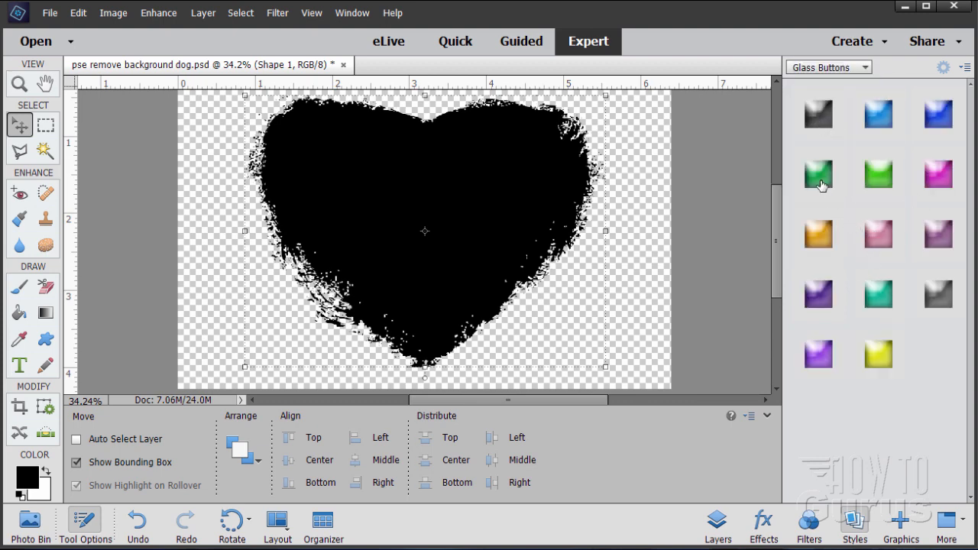
pyautogui.moveTo(820, 184); pyautogui.dragTo(487, 200)
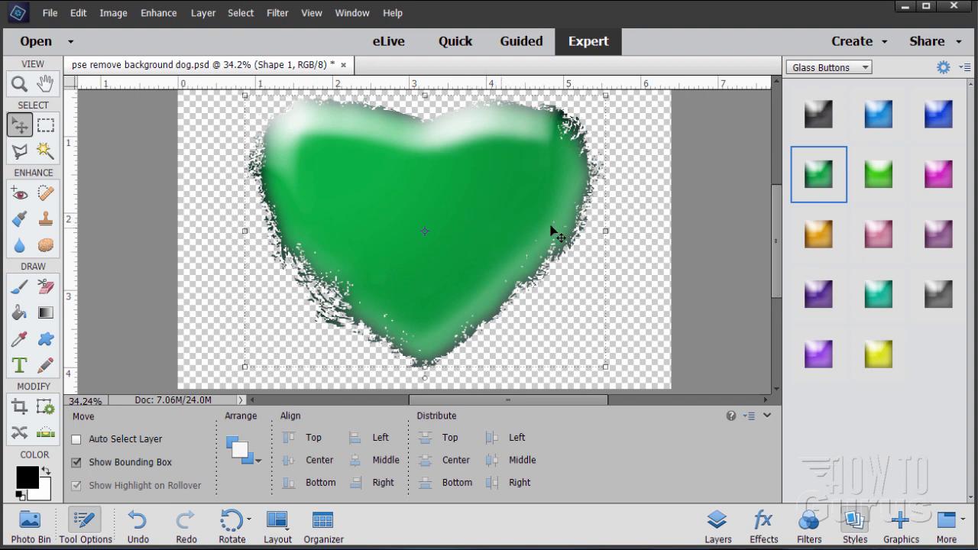
# Add the glowing light blue style from the Wow Neon category to the green glass heart
pyautogui.click(816, 70)
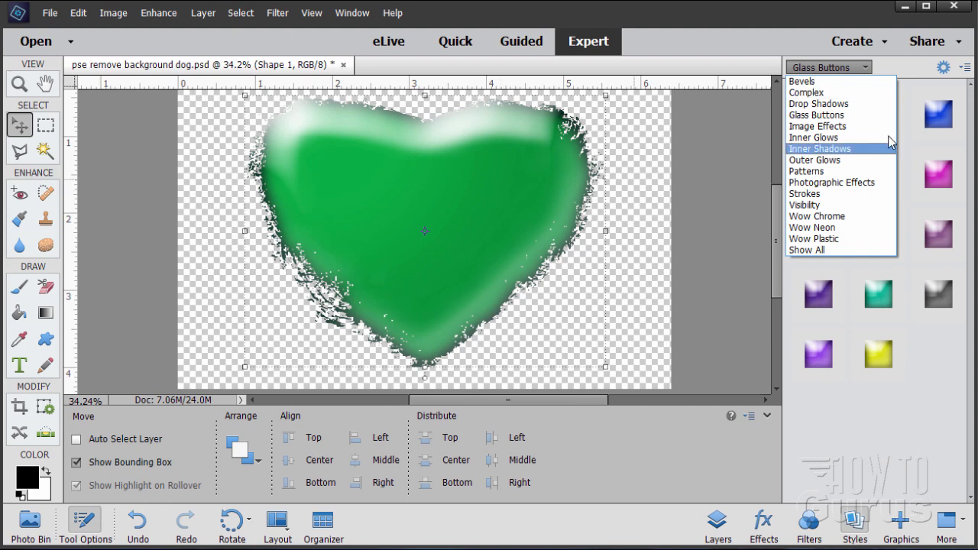
pyautogui.click(836, 228)
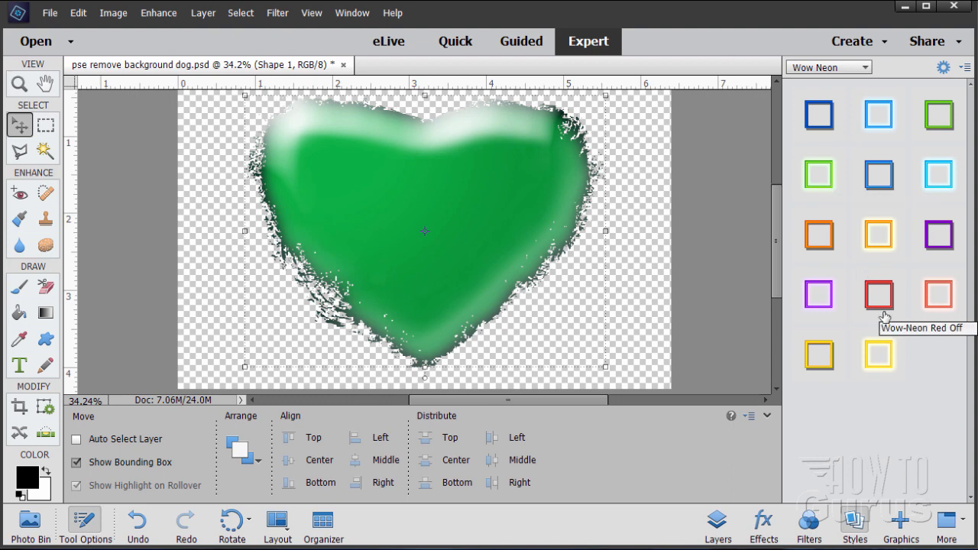
pyautogui.moveTo(882, 124); pyautogui.dragTo(485, 210)
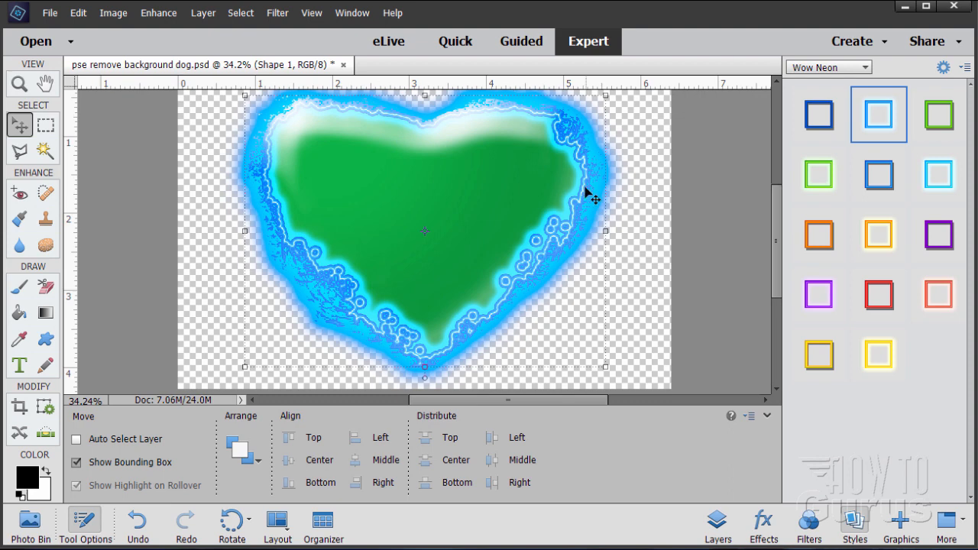
# Browse the Shapes category of the Graphics library, examining the animals, faces, flowers and frames on offer
pyautogui.click(902, 523)
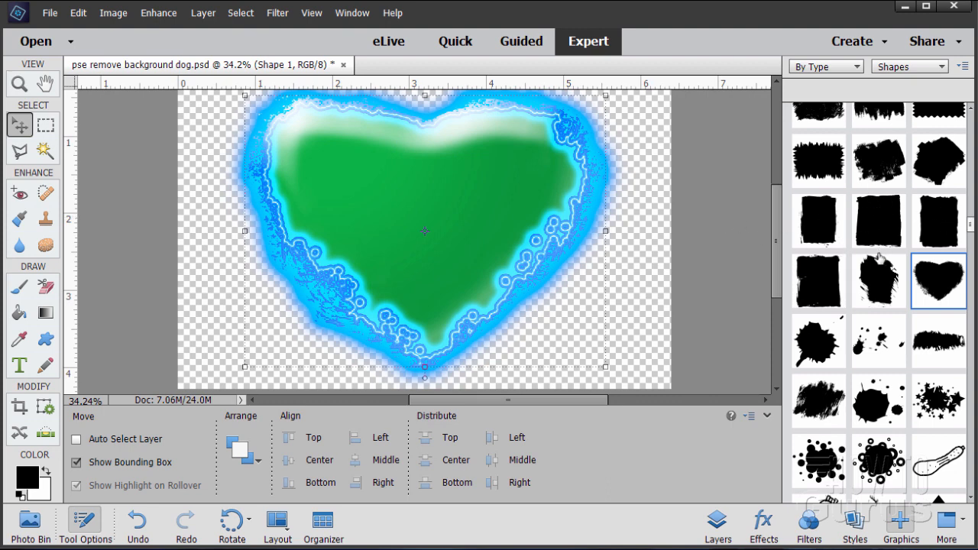
pyautogui.scroll(-3, 879, 259)
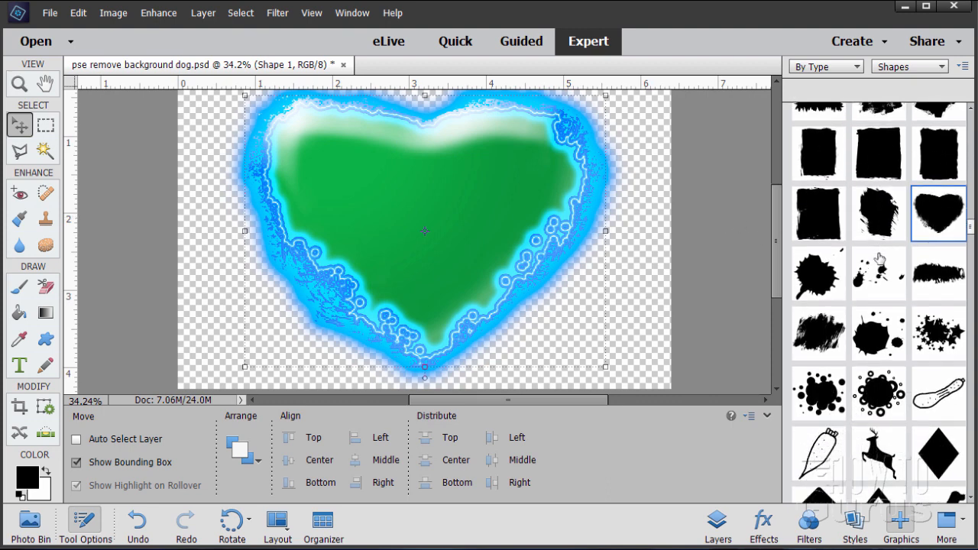
pyautogui.scroll(-2, 879, 259)
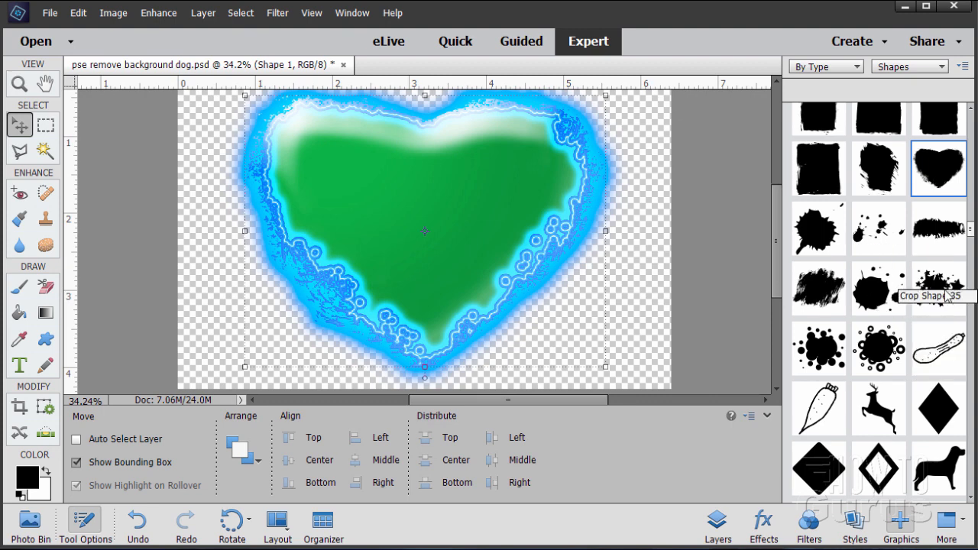
pyautogui.scroll(-5, 901, 304)
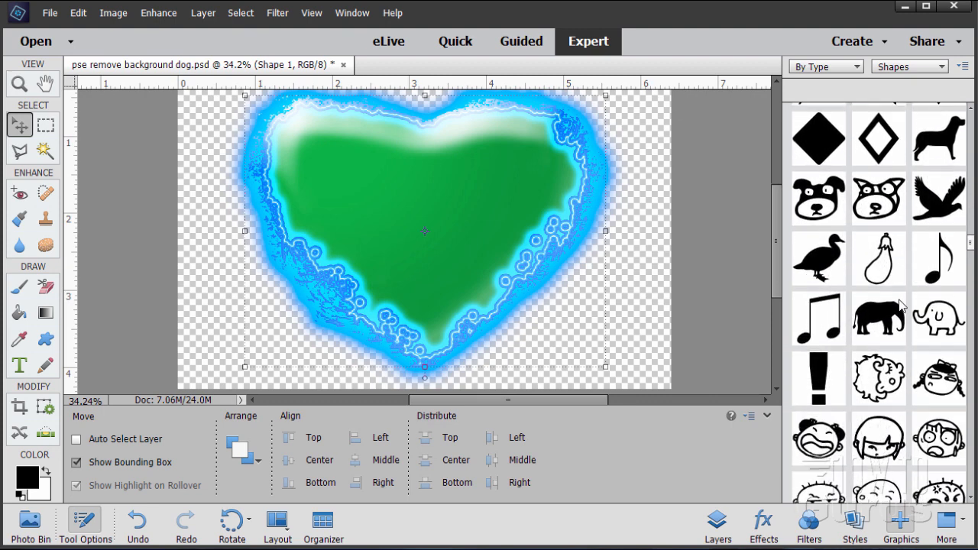
pyautogui.scroll(-2, 901, 304)
pyautogui.scroll(-10, 902, 305)
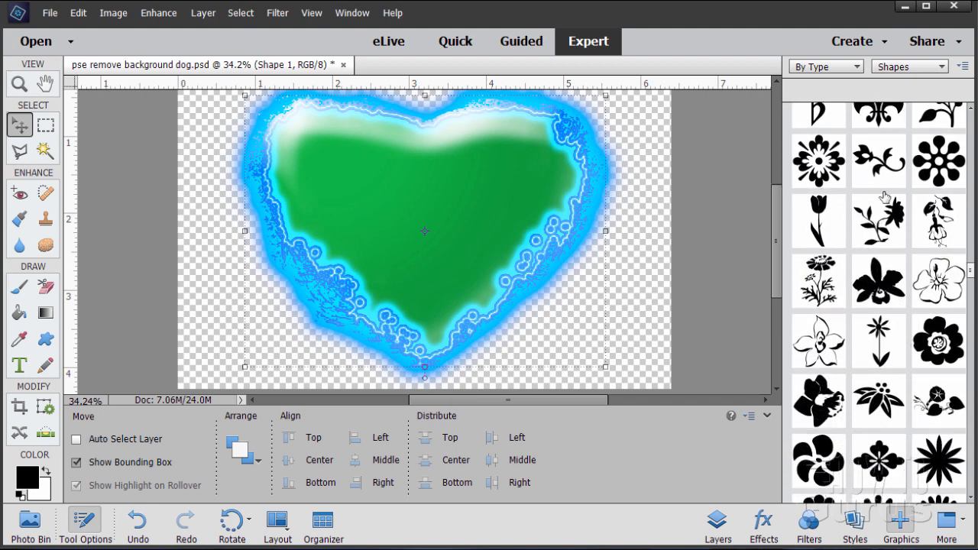
pyautogui.scroll(1, 885, 197)
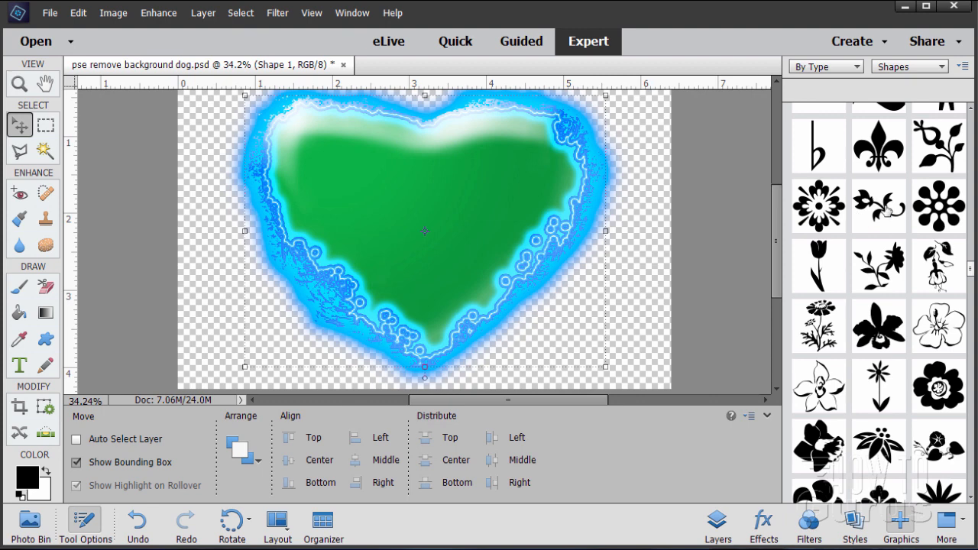
pyautogui.scroll(-5, 885, 208)
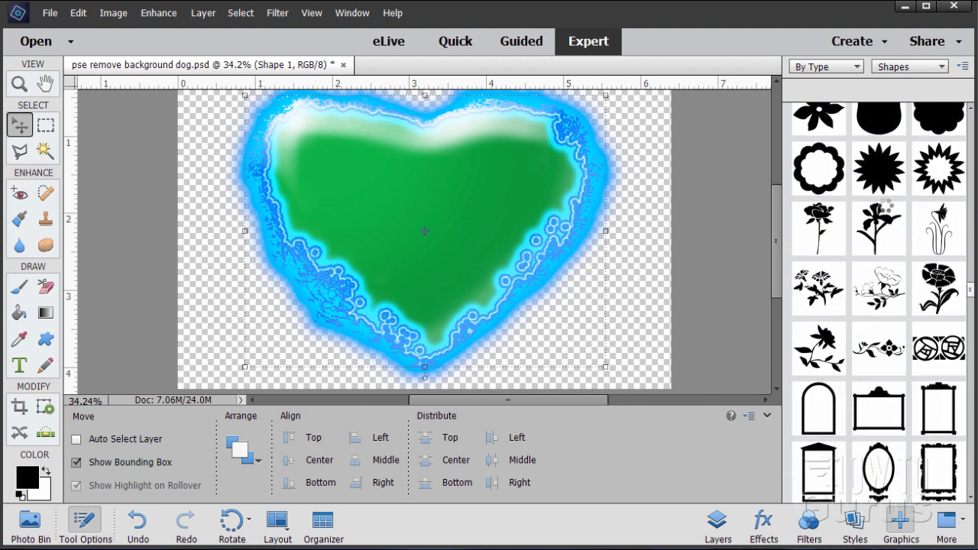
# Examine the remaining frames, glasses, fruit, hearts and ornaments among the Graphics library's shapes
pyautogui.scroll(-8, 885, 209)
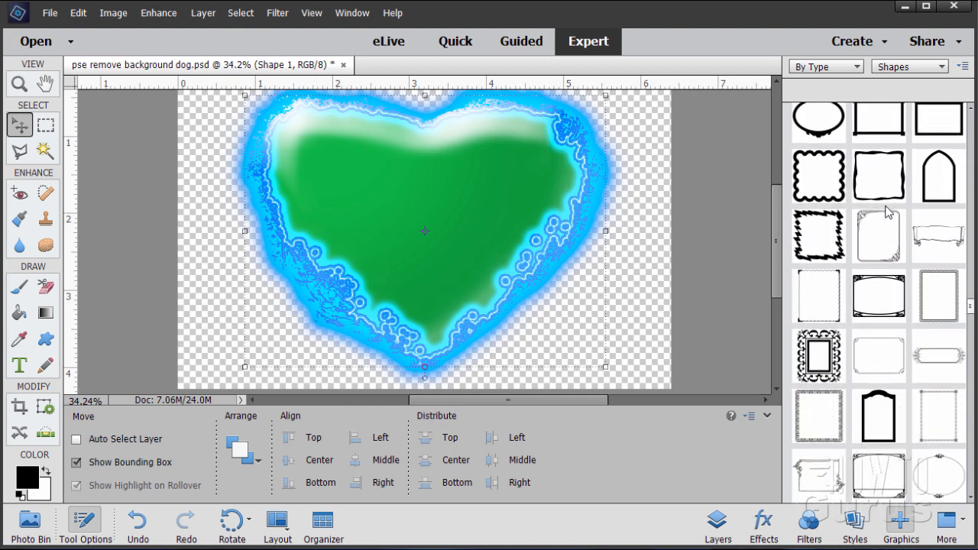
pyautogui.scroll(-6, 888, 212)
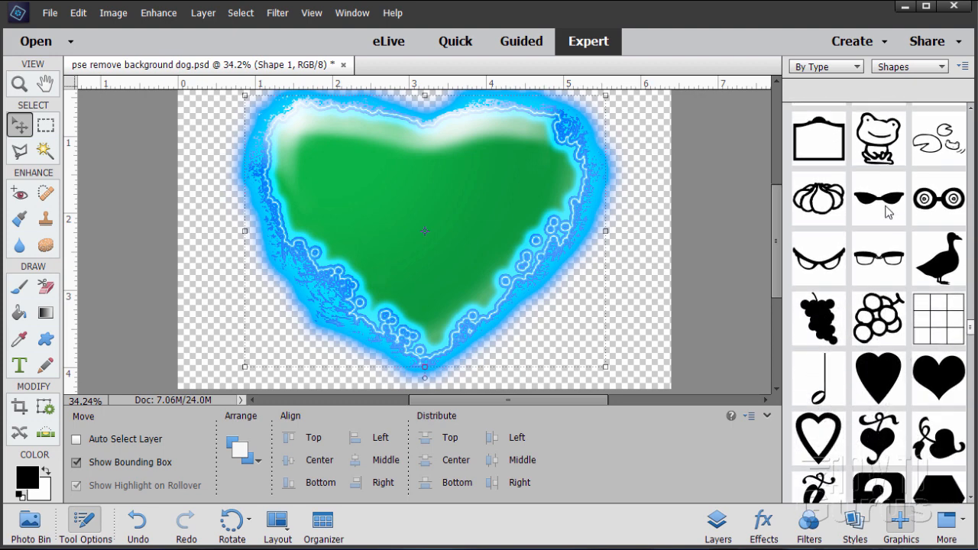
pyautogui.scroll(-5, 886, 210)
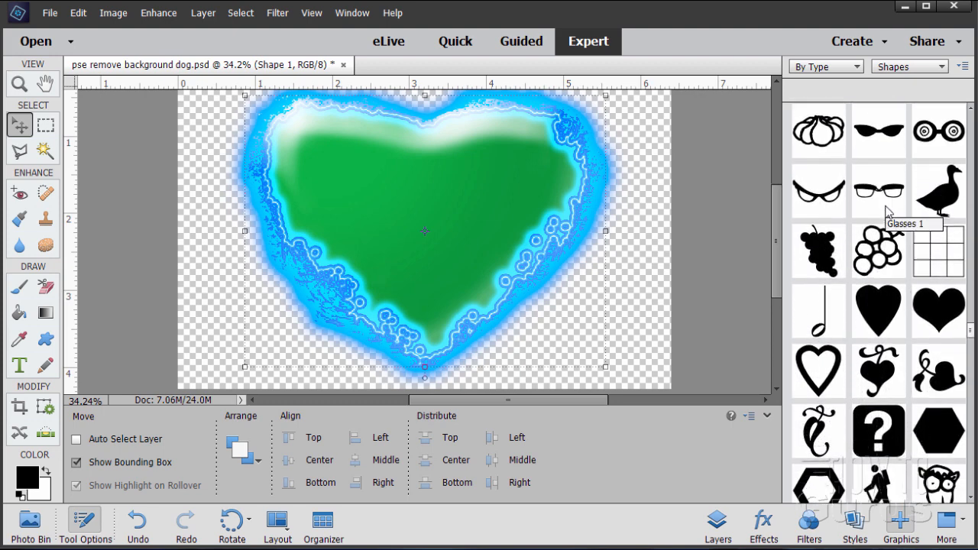
pyautogui.scroll(-2, 887, 211)
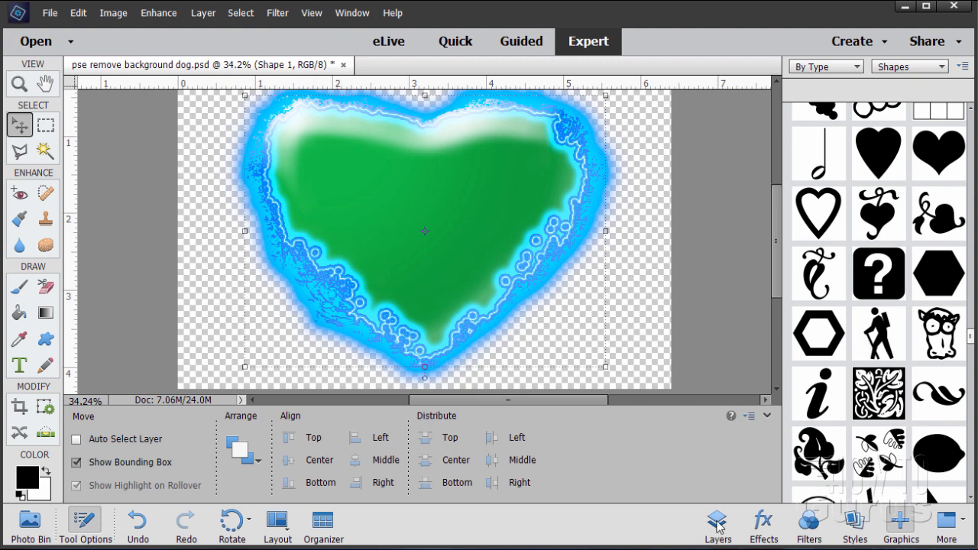
# Make the masked dog layer, the landscape layer and the Background visible, with the Shape 1 heart showing above them
pyautogui.click(716, 525)
pyautogui.click(789, 115)
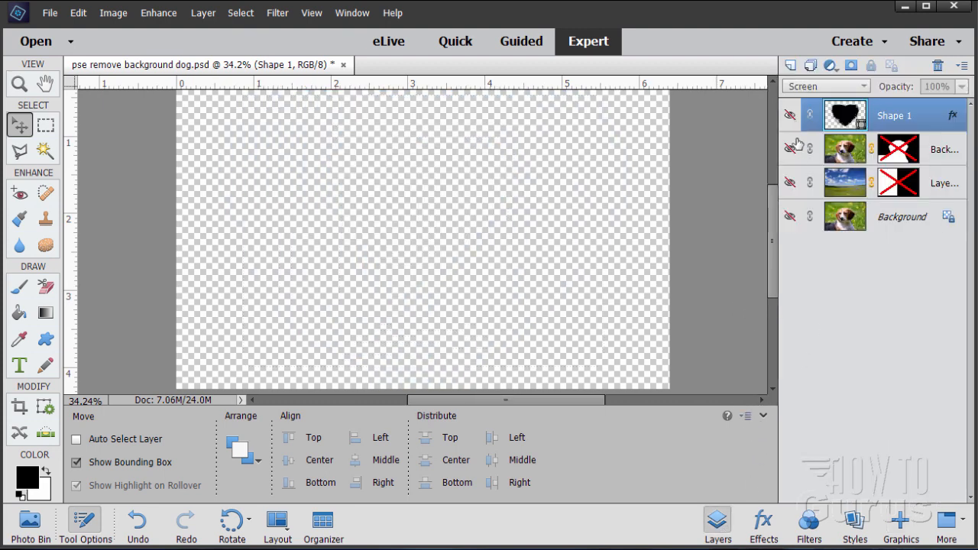
pyautogui.click(789, 149)
pyautogui.click(789, 183)
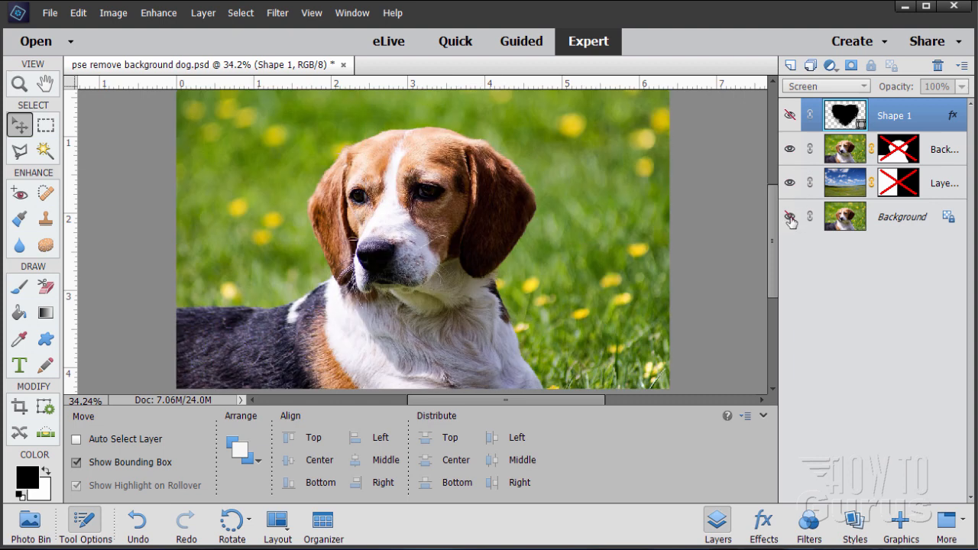
pyautogui.click(789, 216)
pyautogui.click(790, 115)
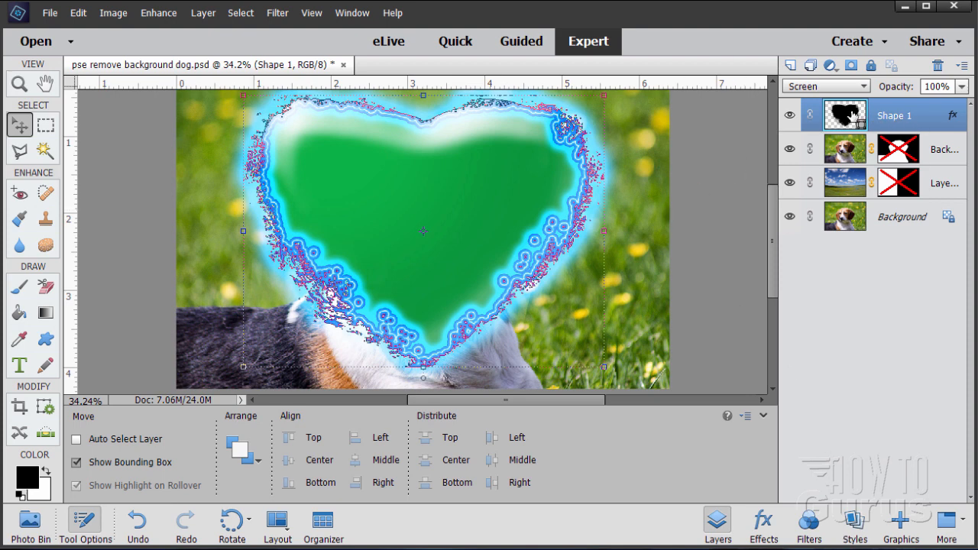
# Try style settings on the heart: drop shadow 138 px at 4 px distance, inner glow 35 px, outer glow 59 px, bevel 242 px
pyautogui.doubleClick(952, 116)
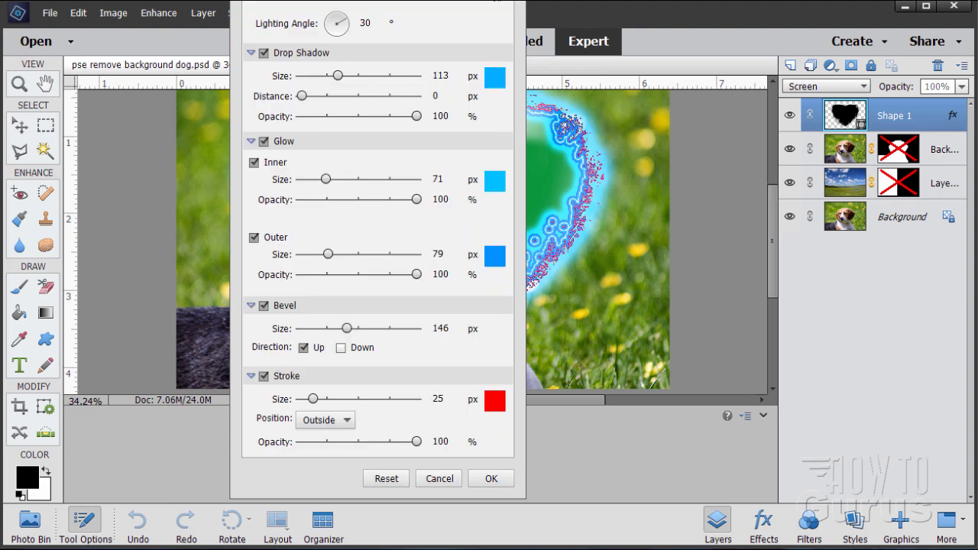
pyautogui.moveTo(441, 3); pyautogui.dragTo(800, 39)
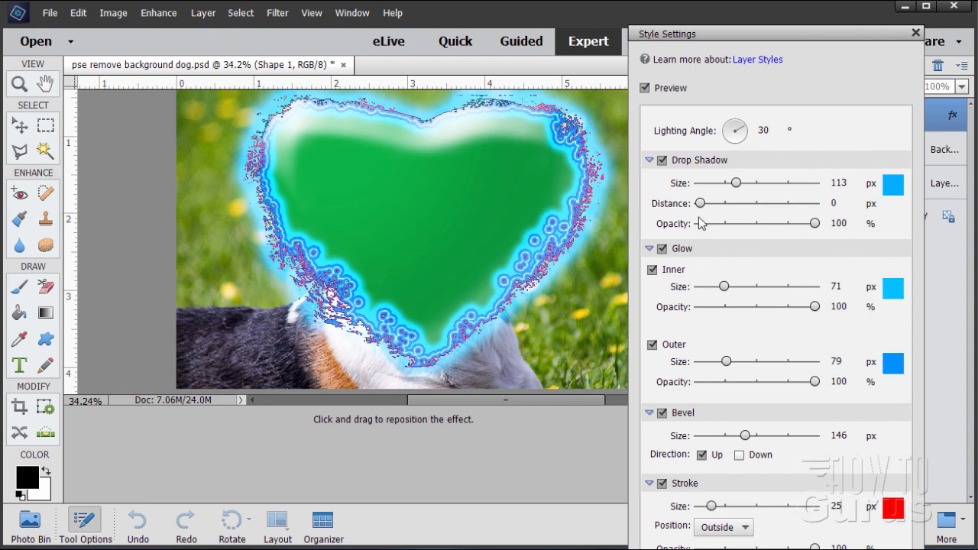
pyautogui.moveTo(737, 185); pyautogui.dragTo(700, 204)
pyautogui.moveTo(725, 286)
pyautogui.mouseDown()
pyautogui.moveTo(749, 288)
pyautogui.moveTo(714, 290)
pyautogui.mouseUp()
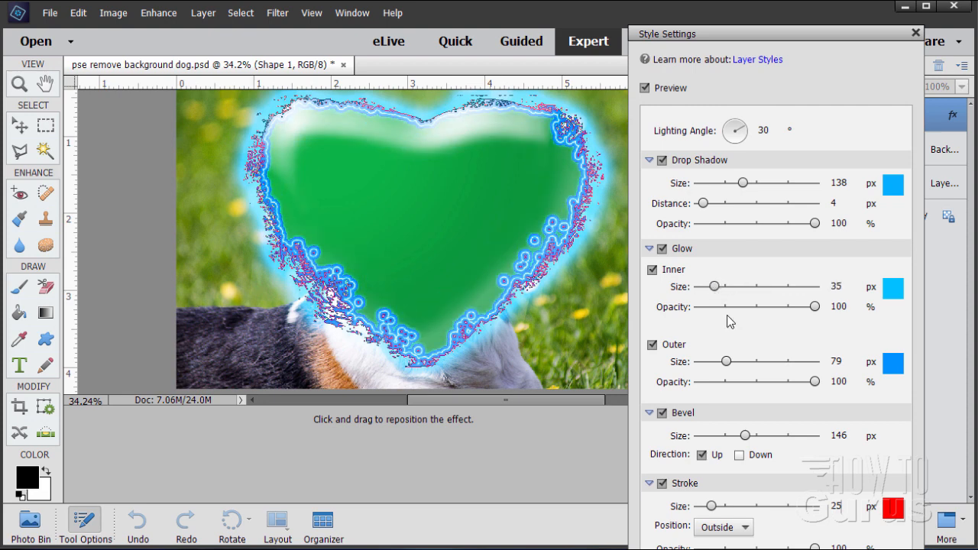
pyautogui.moveTo(726, 361)
pyautogui.mouseDown()
pyautogui.moveTo(745, 370)
pyautogui.moveTo(708, 370)
pyautogui.moveTo(722, 371)
pyautogui.mouseUp()
pyautogui.moveTo(747, 435); pyautogui.dragTo(782, 437)
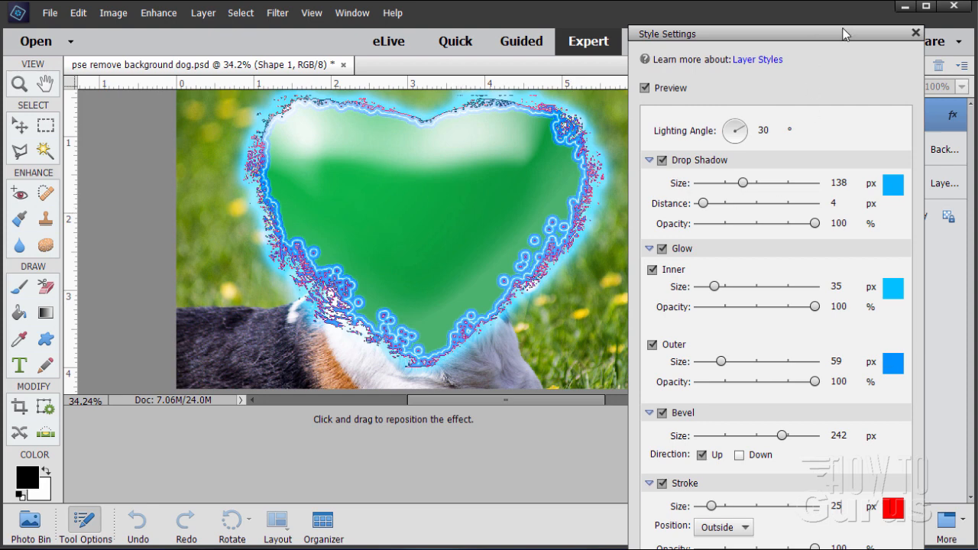
pyautogui.click(916, 32)
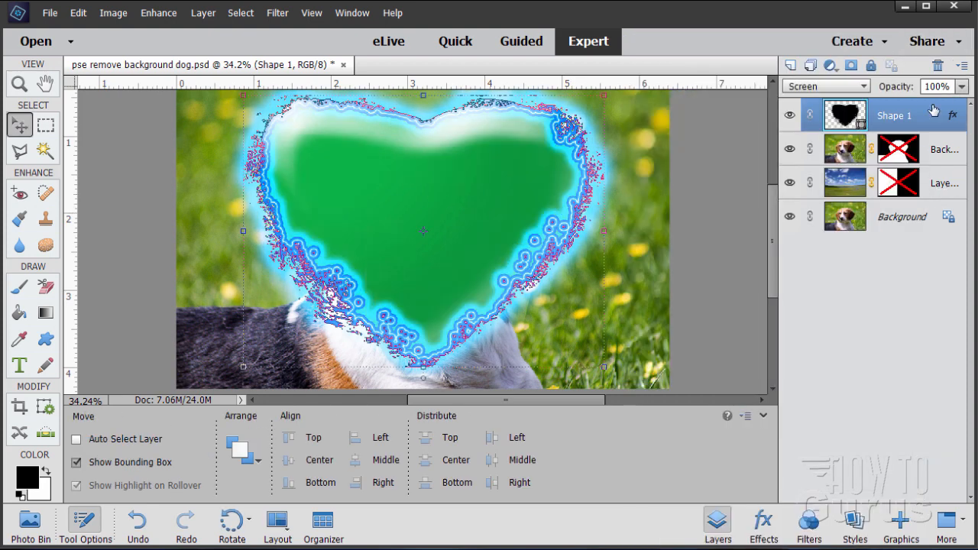